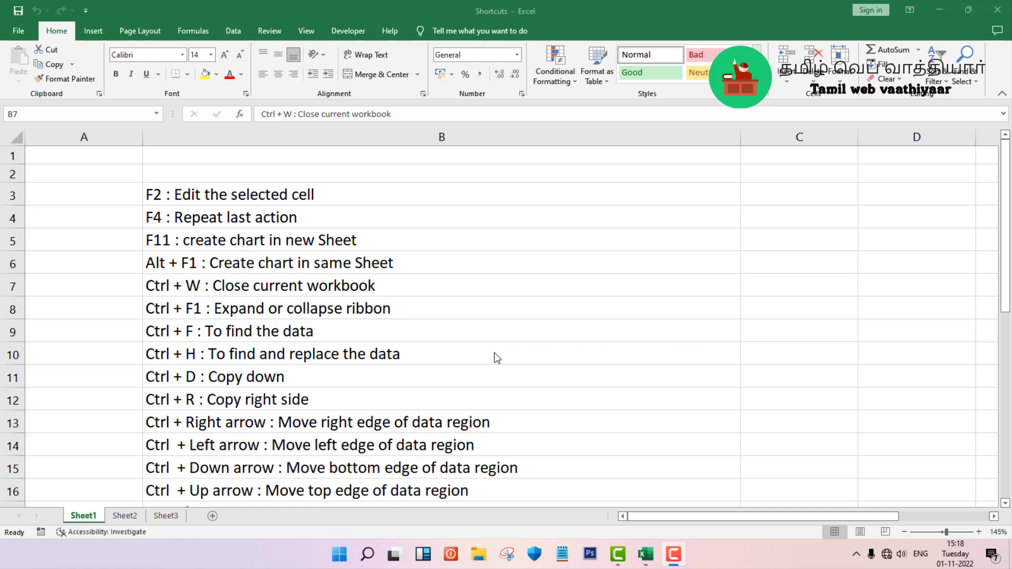
# Close the Shortcuts workbook with Ctrl+W and reopen it from the Recent list
pyautogui.click(323, 288)
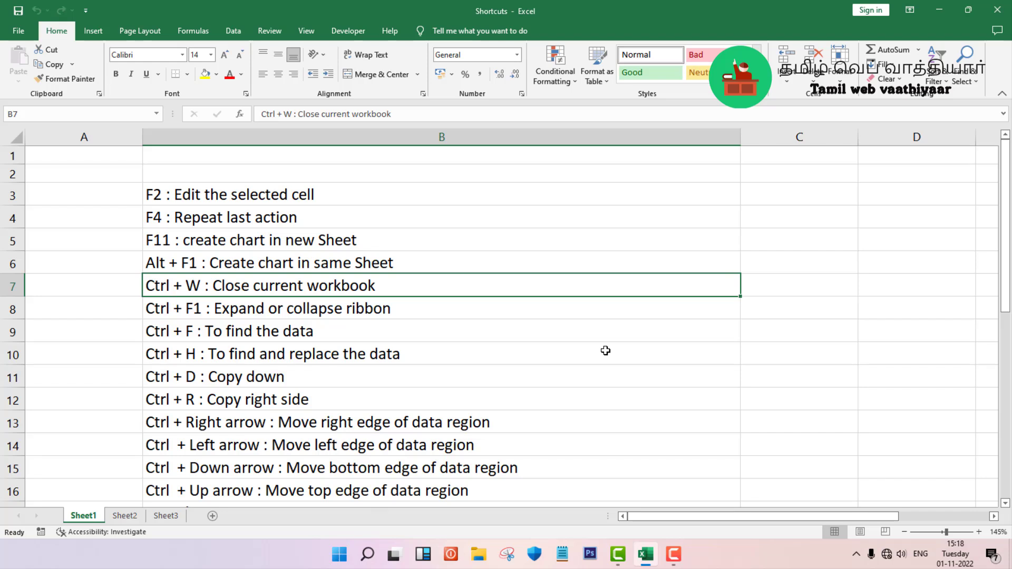
pyautogui.hotkey('ctrl', 'w')
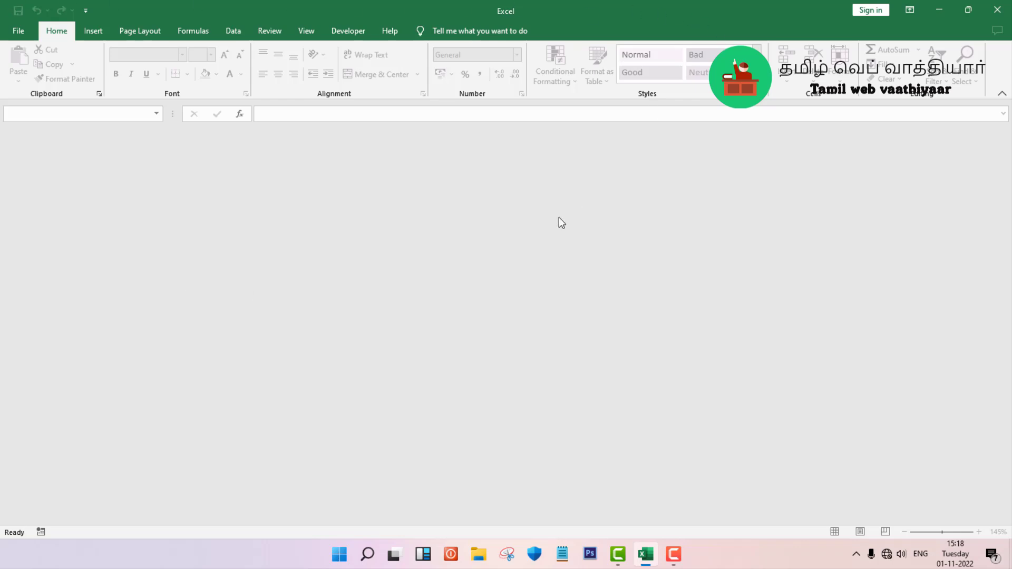
pyautogui.click(9, 33)
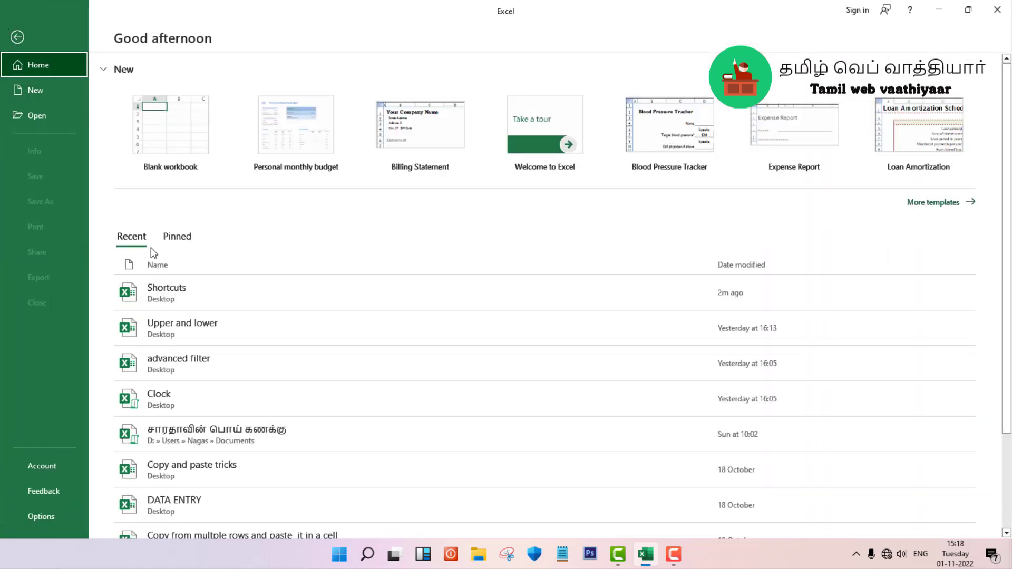
pyautogui.click(157, 293)
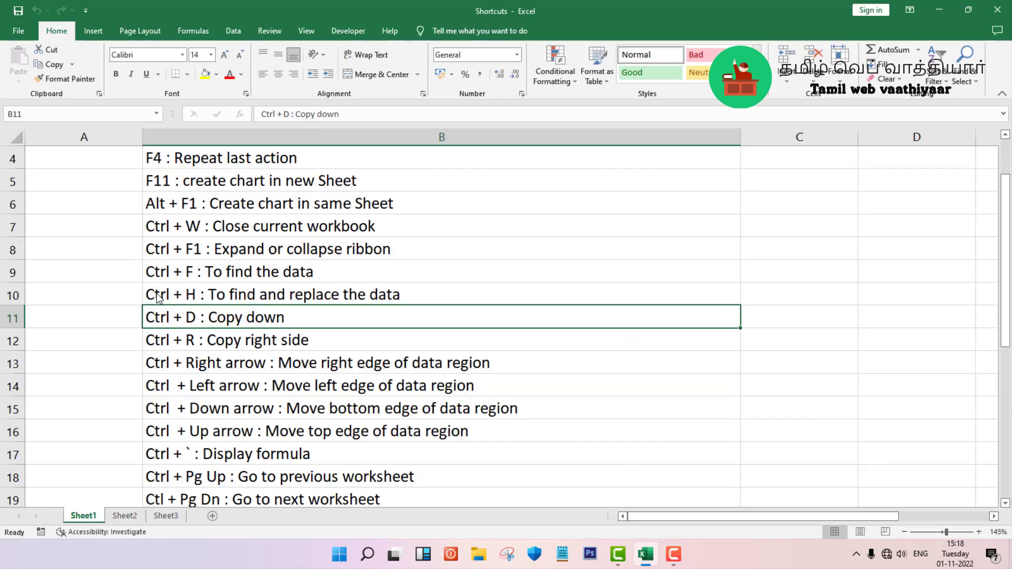
# On Sheet2, edit cell C3 with F2 so Madurai becomes MADURAI
pyautogui.scroll(1, 433, 277)
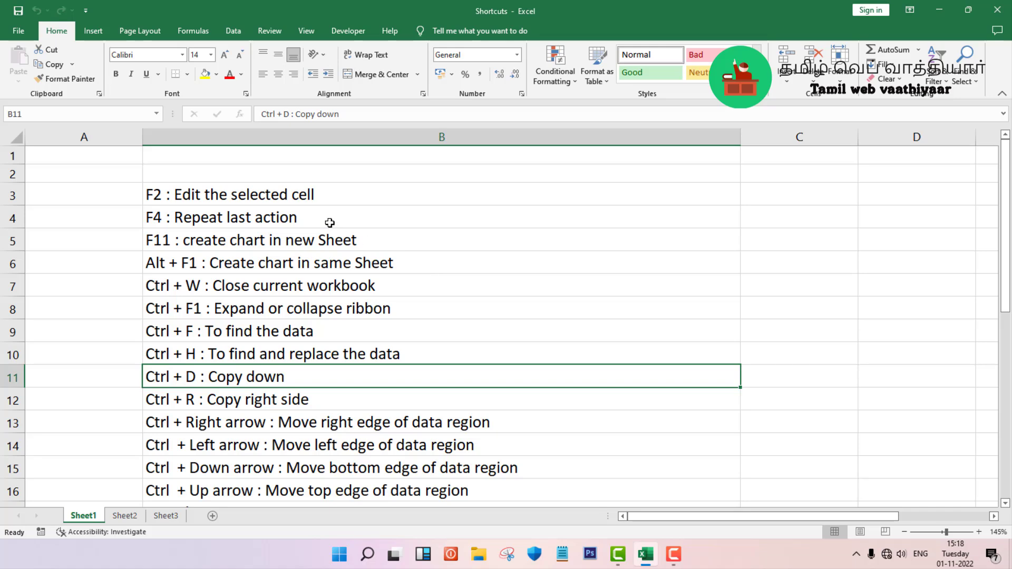
pyautogui.click(314, 199)
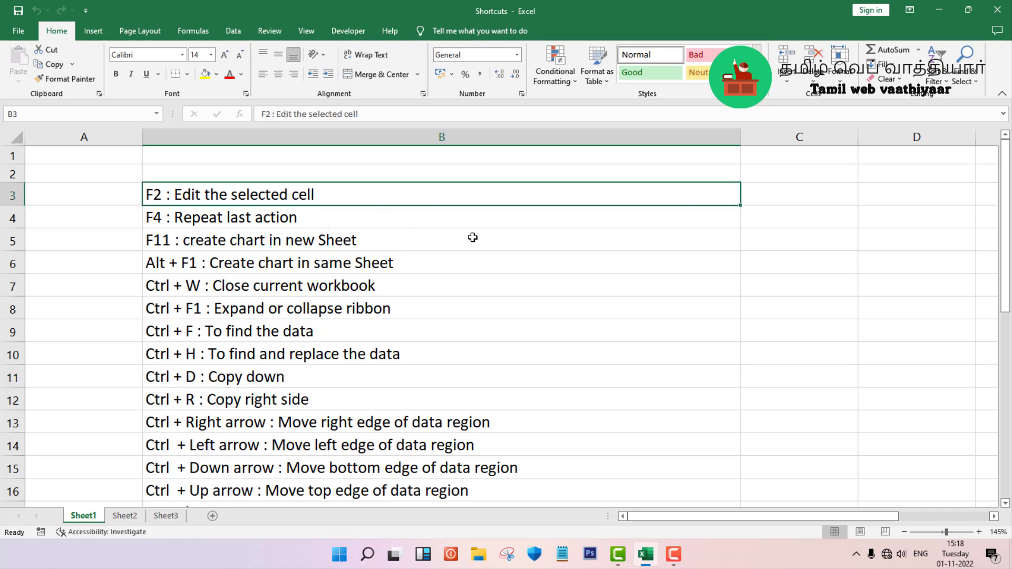
pyautogui.click(124, 515)
pyautogui.scroll(5, 126, 377)
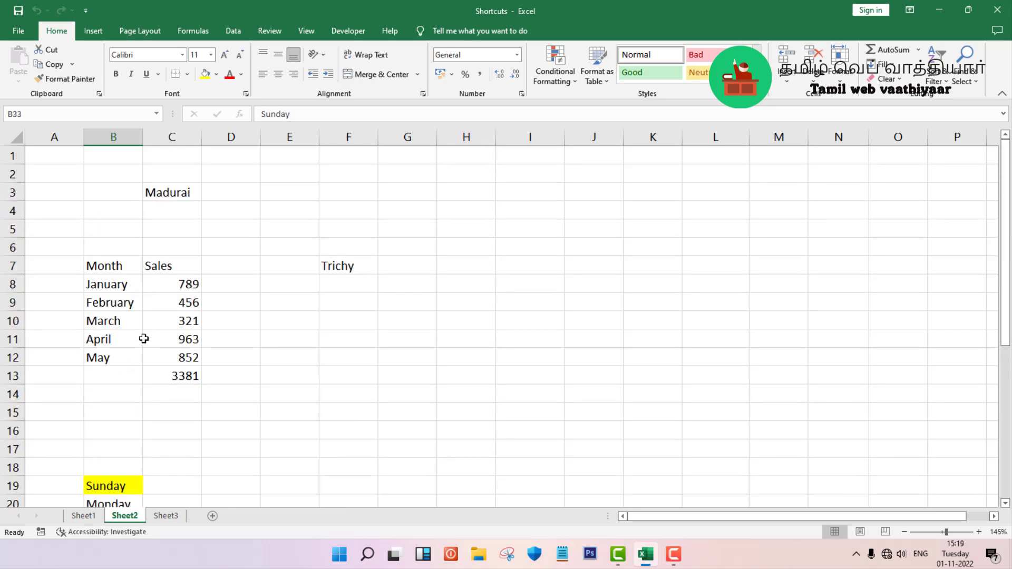
pyautogui.click(189, 199)
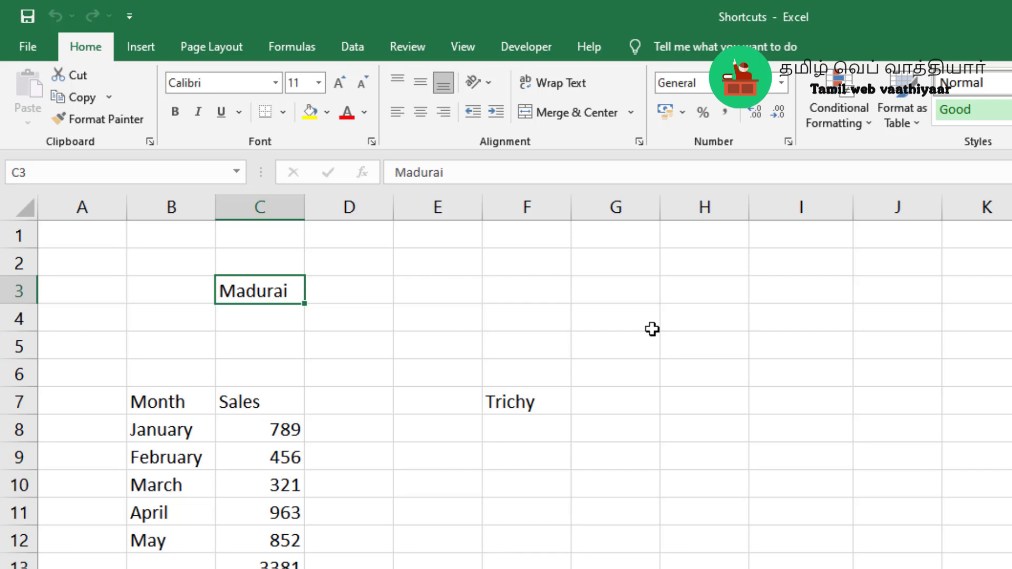
pyautogui.press('F2')
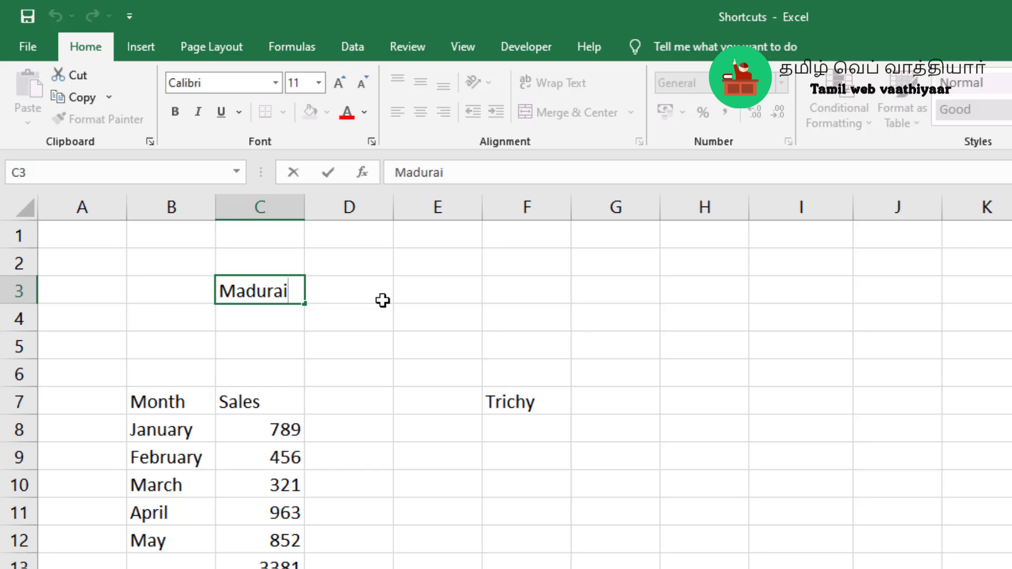
pyautogui.press('BackSpace')
pyautogui.press('BackSpace')
pyautogui.press('BackSpace')
pyautogui.press('BackSpace')
pyautogui.press('BackSpace')
pyautogui.press('BackSpace')
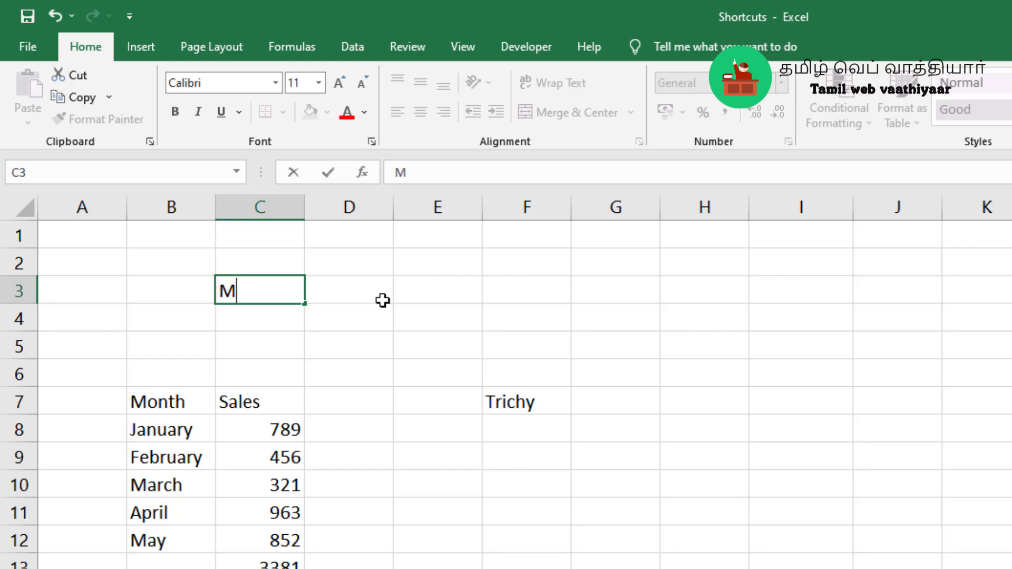
pyautogui.write('ADURAI')
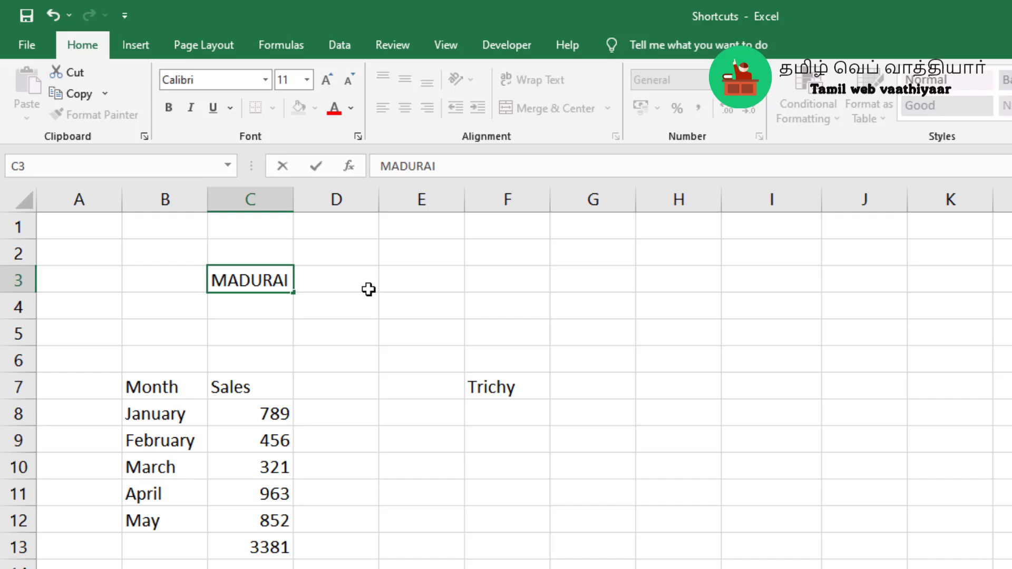
pyautogui.press('Return')
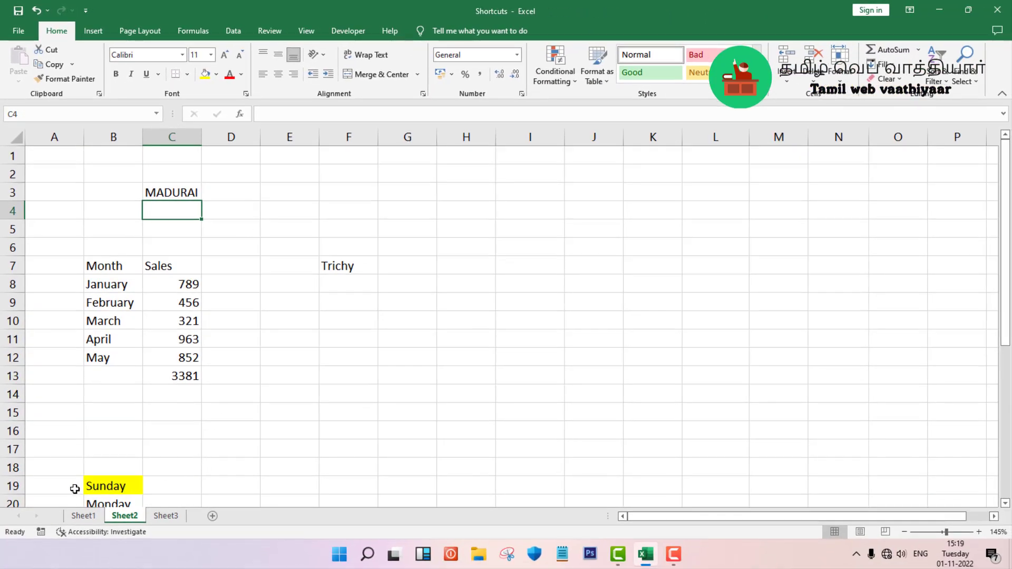
pyautogui.click(93, 516)
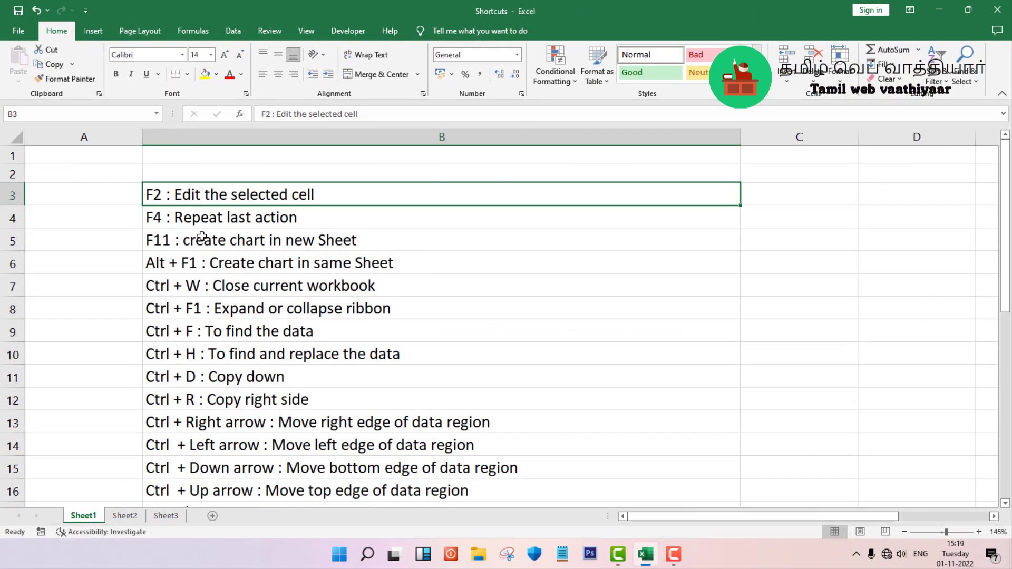
pyautogui.click(210, 222)
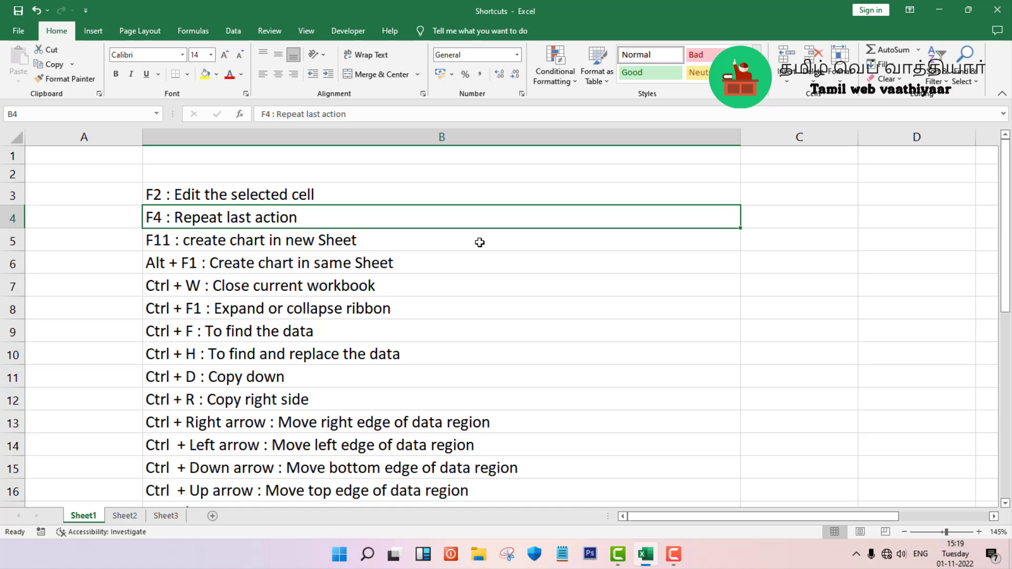
pyautogui.click(131, 516)
pyautogui.click(181, 188)
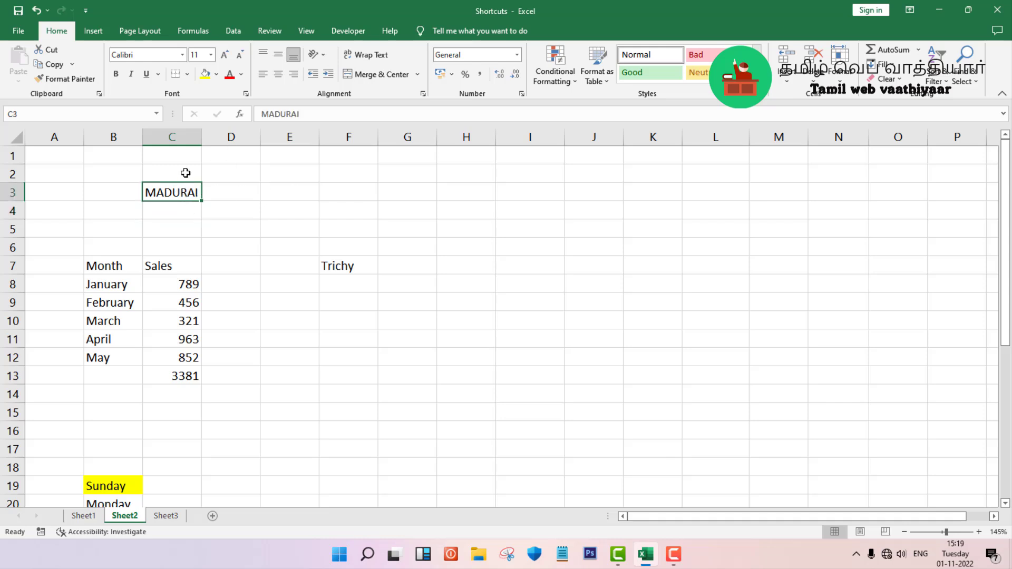
pyautogui.click(216, 73)
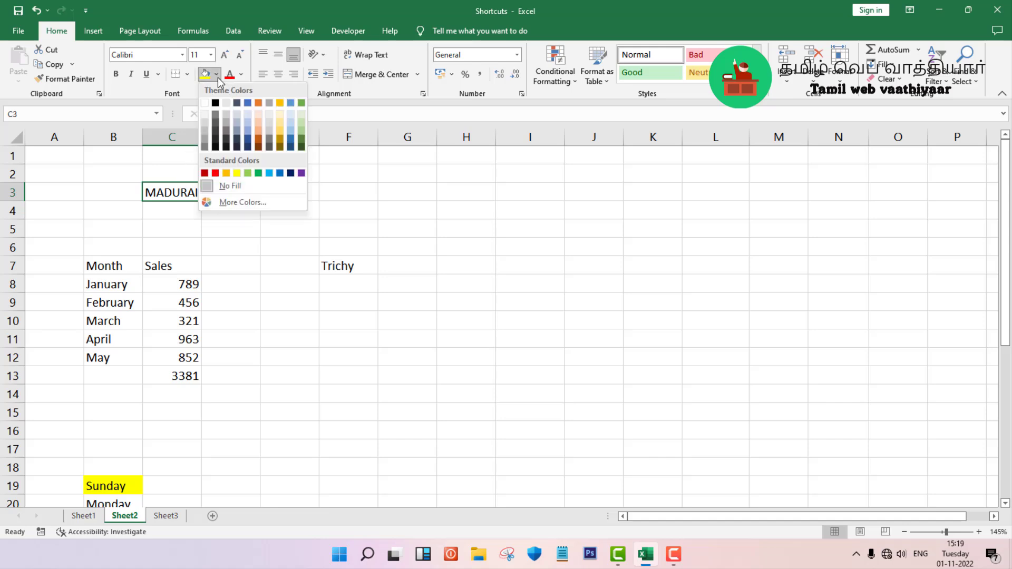
pyautogui.click(236, 173)
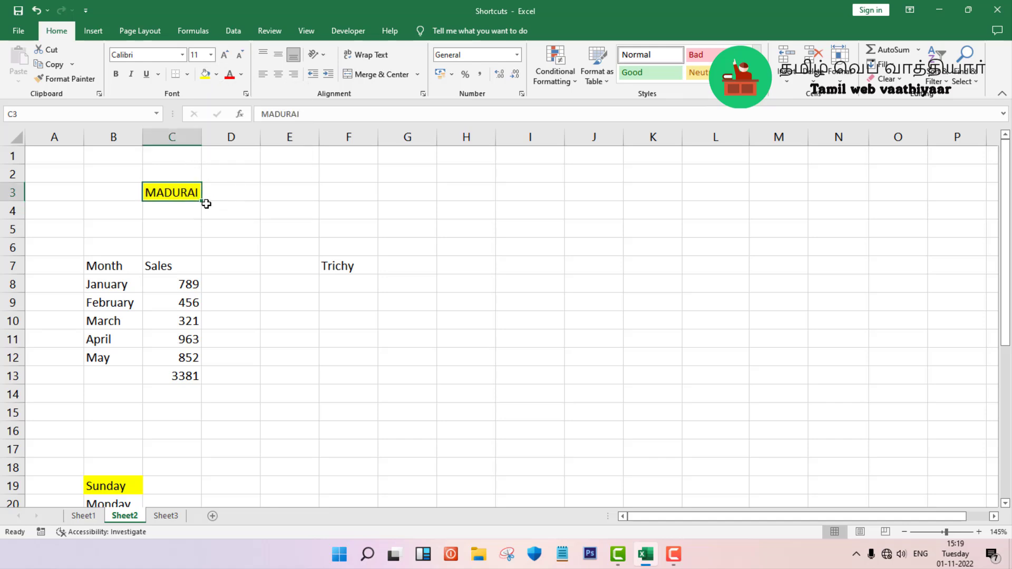
pyautogui.click(334, 205)
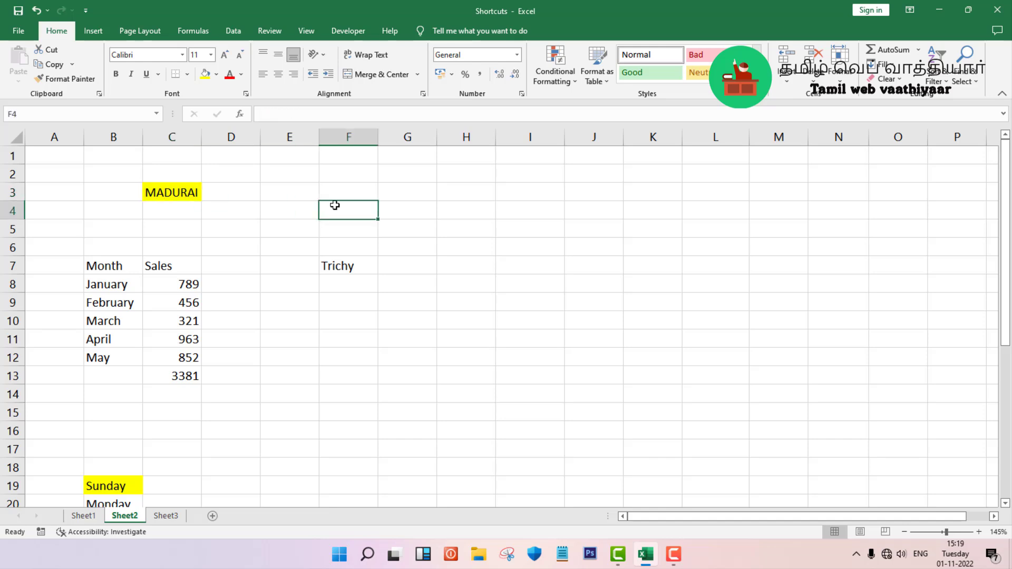
pyautogui.click(330, 264)
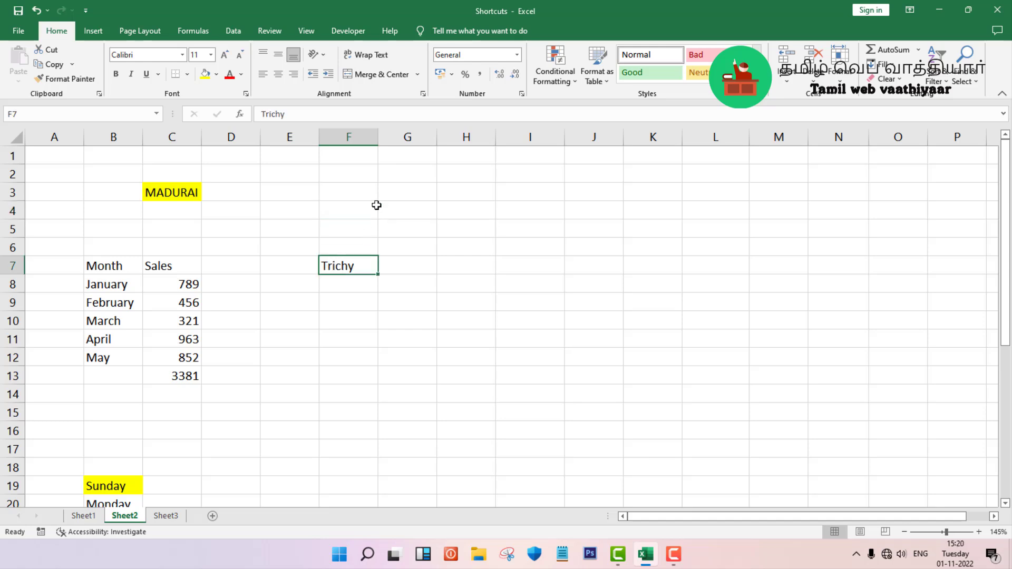
pyautogui.press('F4')
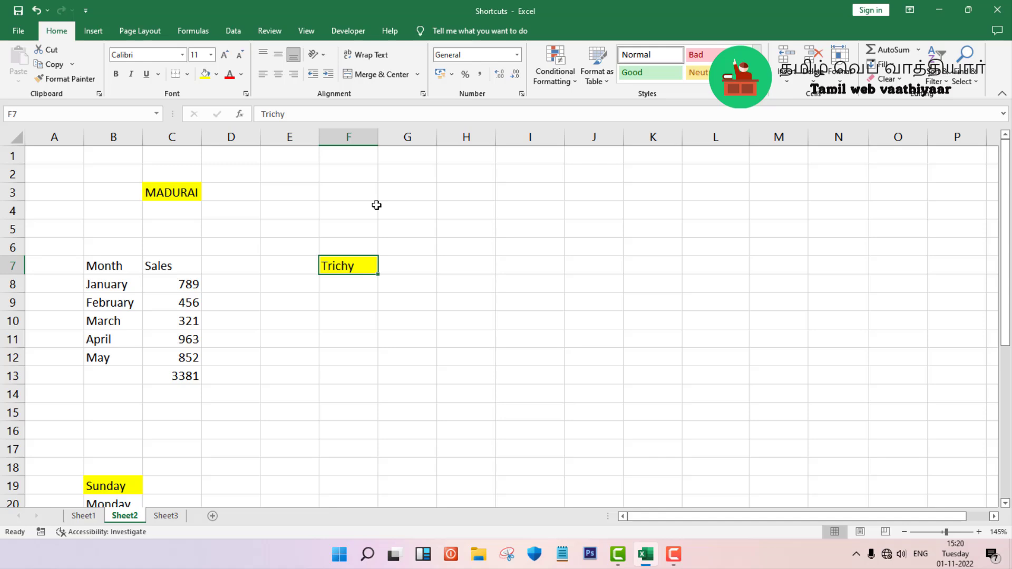
pyautogui.click(121, 267)
pyautogui.moveTo(121, 266); pyautogui.dragTo(154, 265)
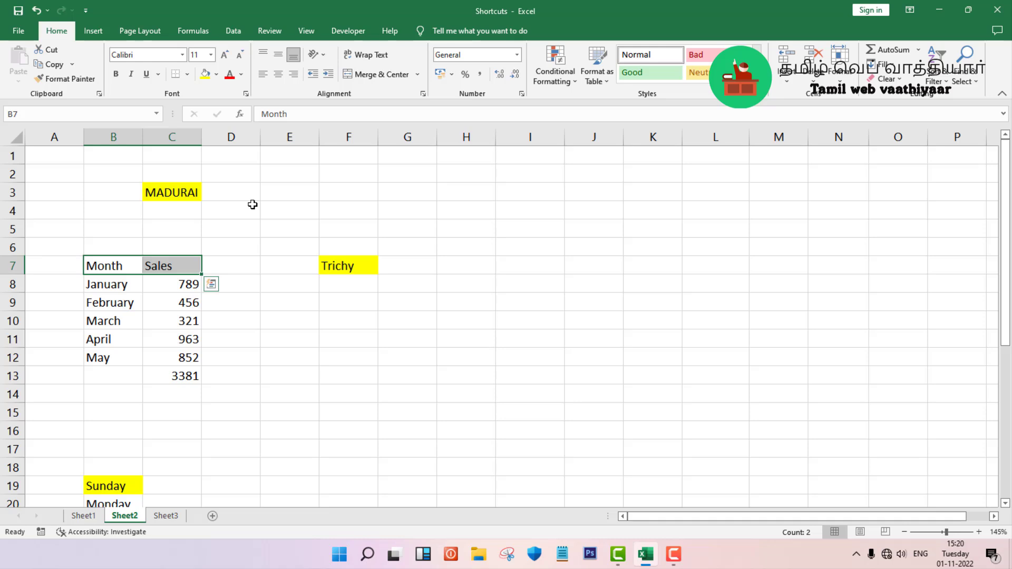
pyautogui.press('F4')
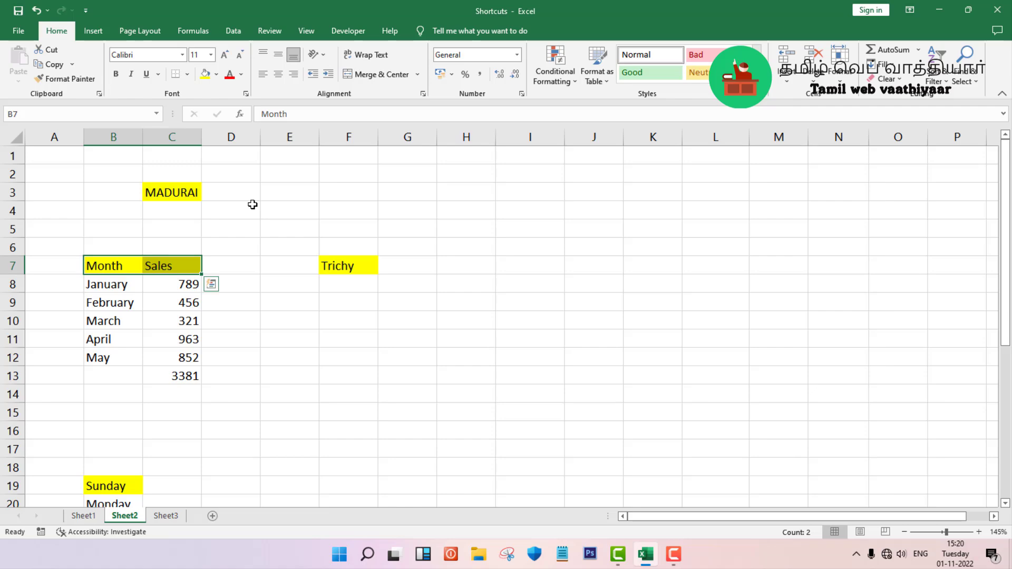
pyautogui.hotkey('ctrl', 'z')
pyautogui.hotkey('ctrl', 'z')
pyautogui.hotkey('ctrl', 'z')
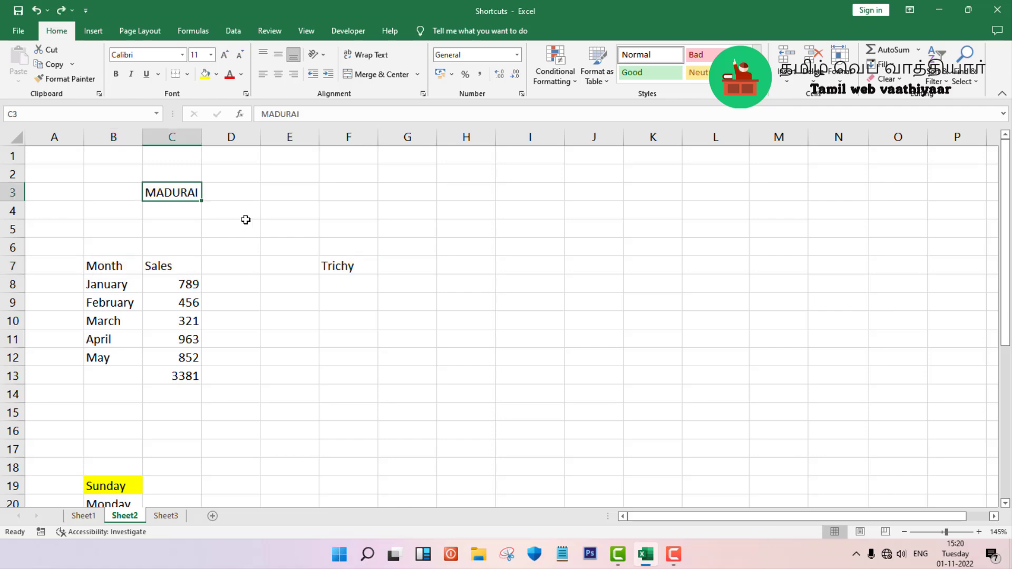
# Create a sales chart on a new sheet from Sheet2's Month/Sales table B7:C12 with F11
pyautogui.click(100, 516)
pyautogui.click(244, 242)
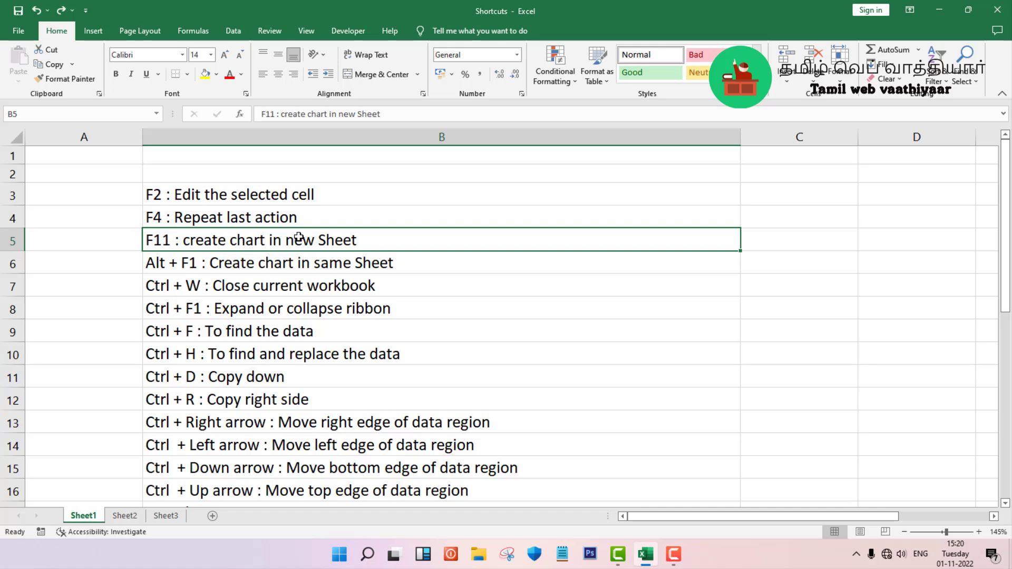
pyautogui.click(127, 515)
pyautogui.click(114, 265)
pyautogui.moveTo(114, 266); pyautogui.dragTo(174, 356)
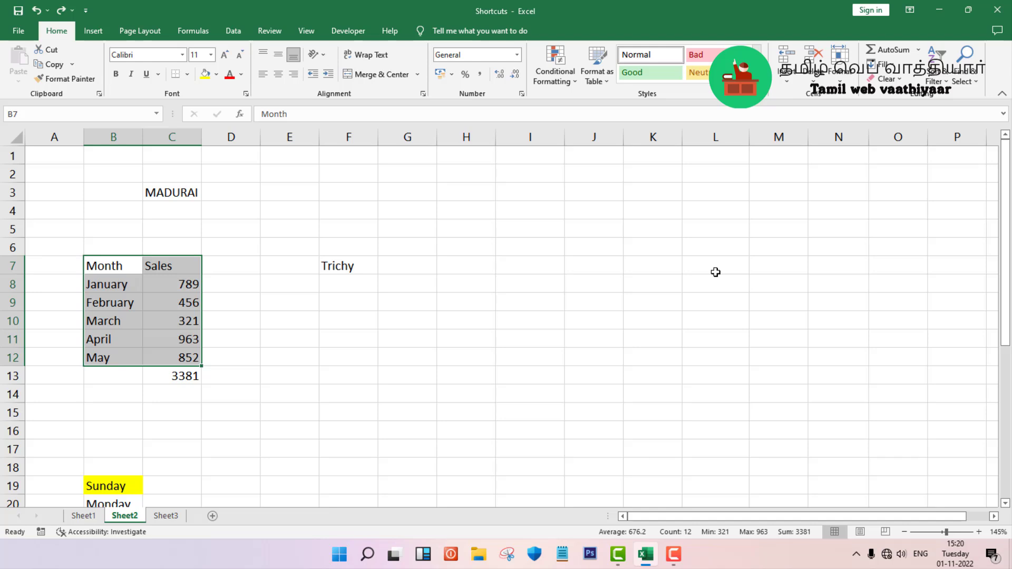
pyautogui.press('F11')
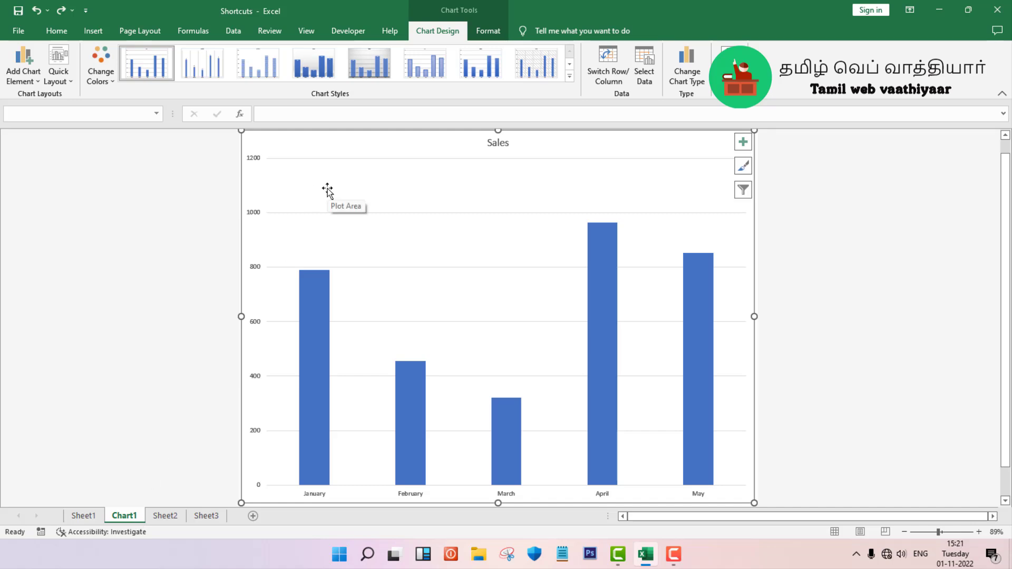
# Delete the Chart1 sheet and return to Sheet1
pyautogui.rightClick(121, 519)
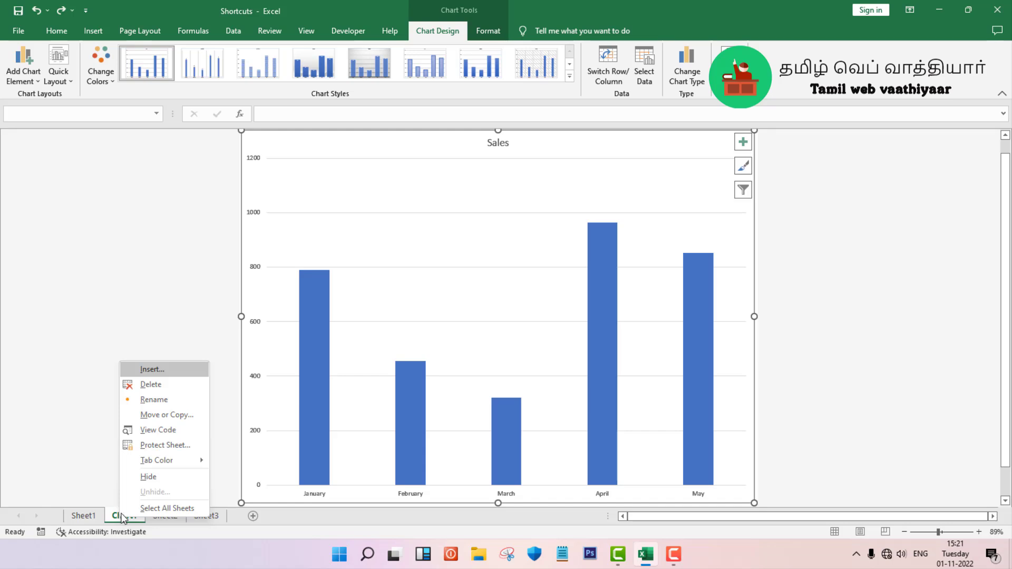
pyautogui.click(164, 389)
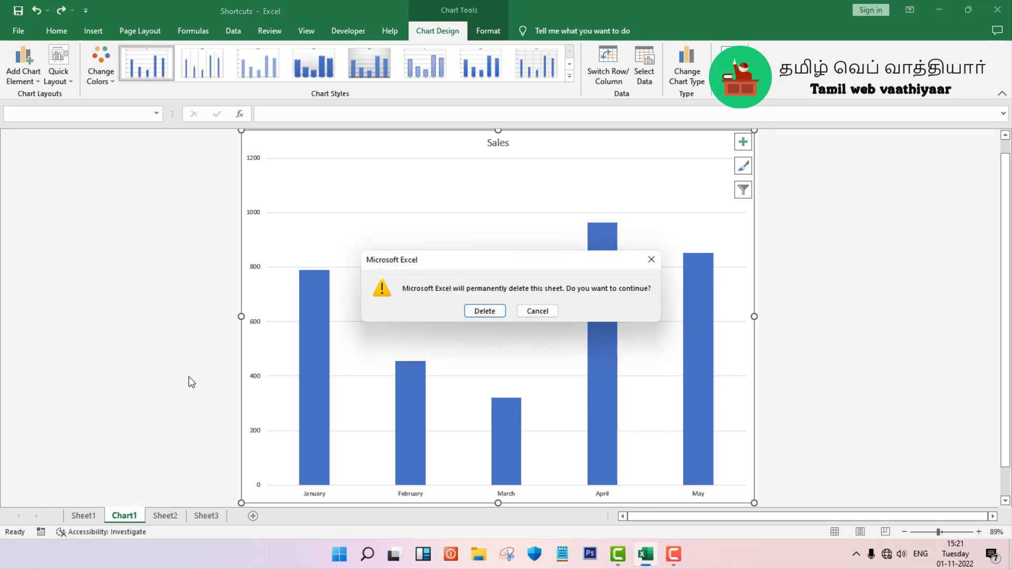
pyautogui.click(483, 311)
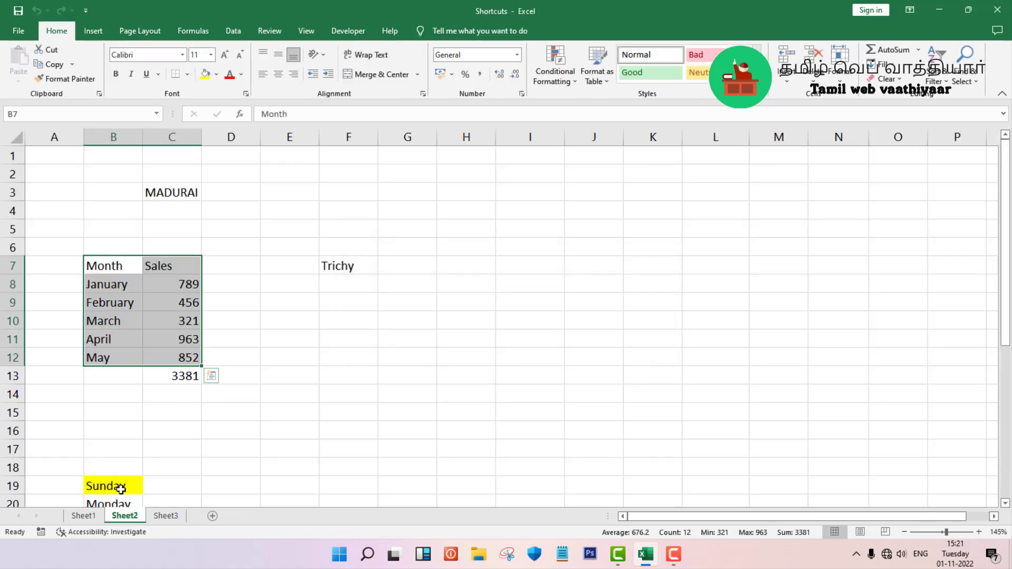
pyautogui.click(83, 516)
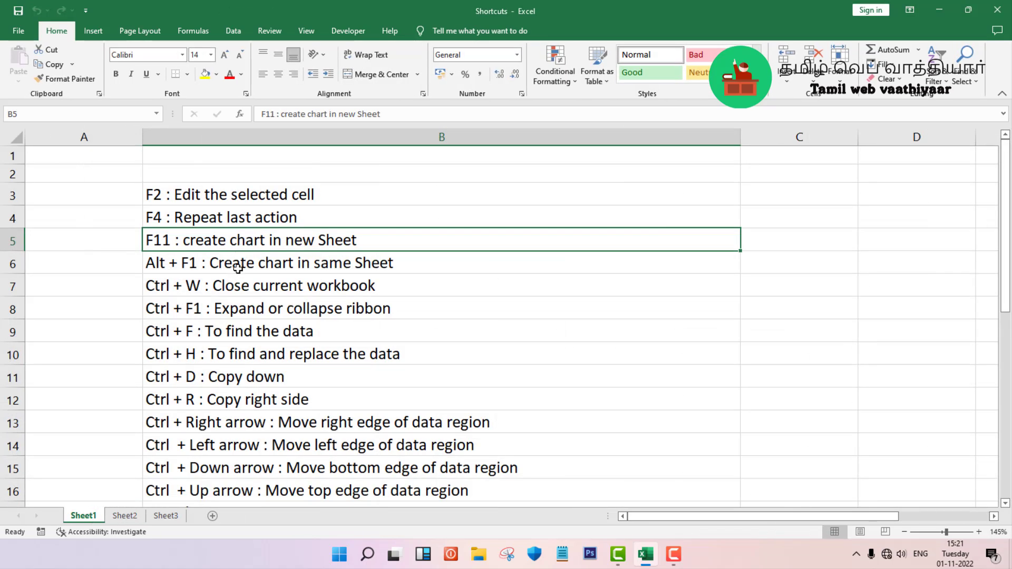
pyautogui.click(235, 263)
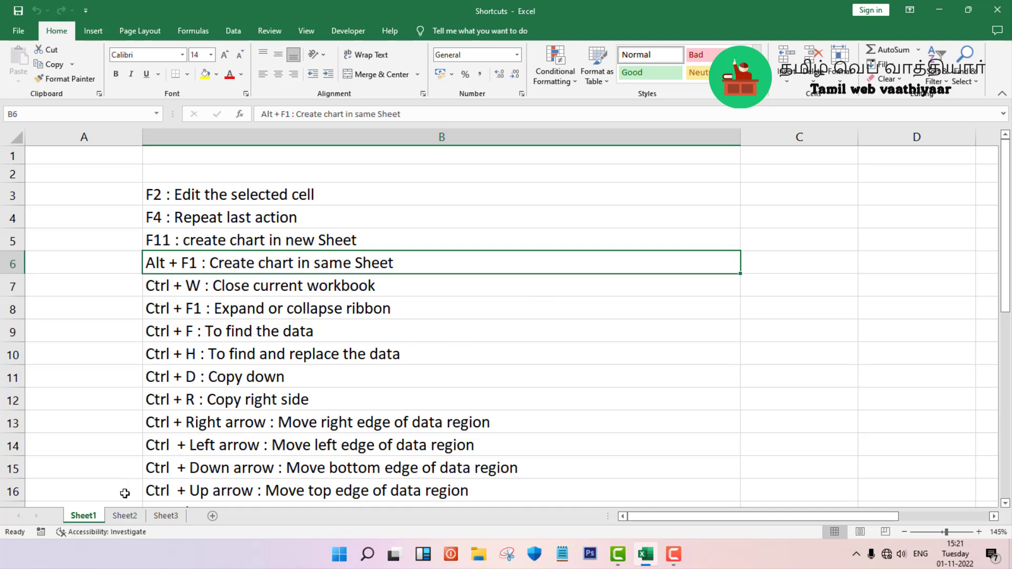
pyautogui.click(132, 509)
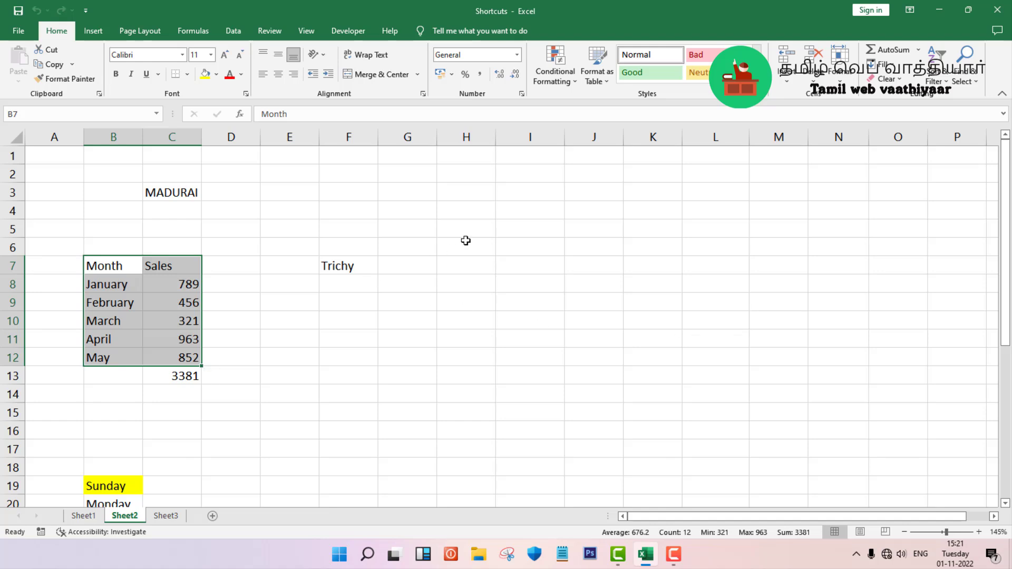
pyautogui.press('alt')
pyautogui.hotkey('alt', 'F1')
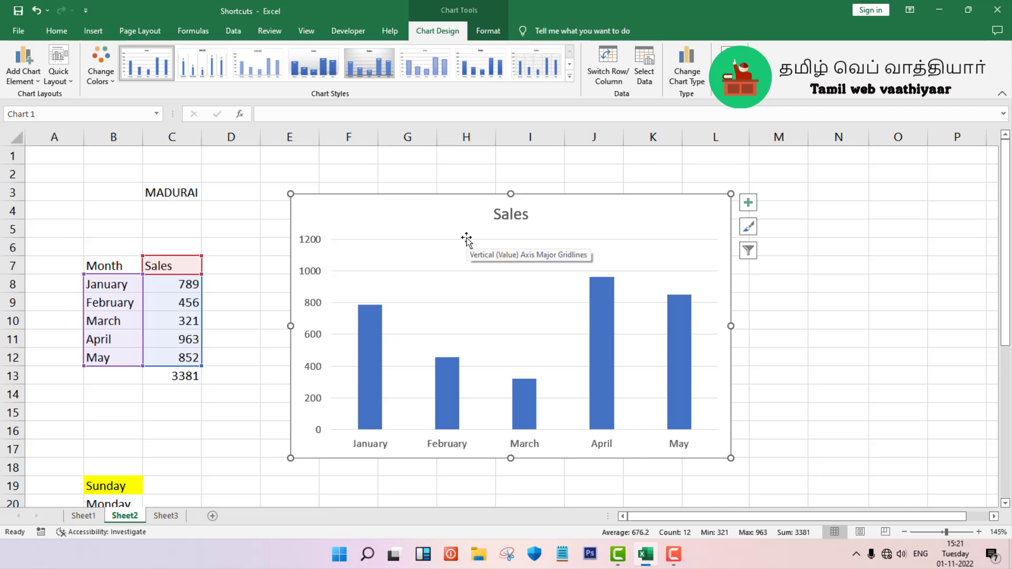
pyautogui.hotkey('ctrl', 'z')
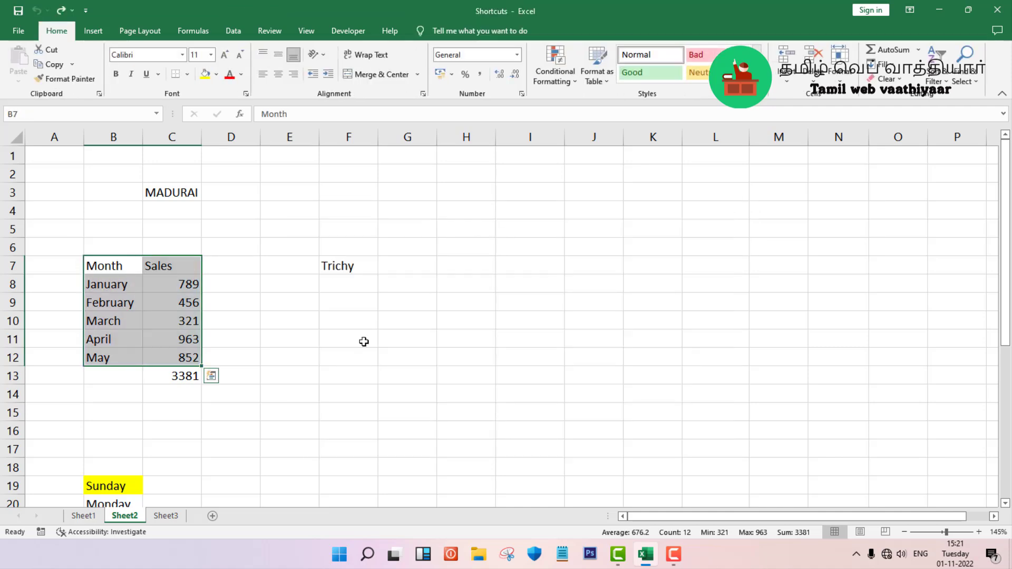
# On Sheet1, select the ribbon shortcut entry and toggle the ribbon collapsed and expanded with Ctrl+F1
pyautogui.click(81, 515)
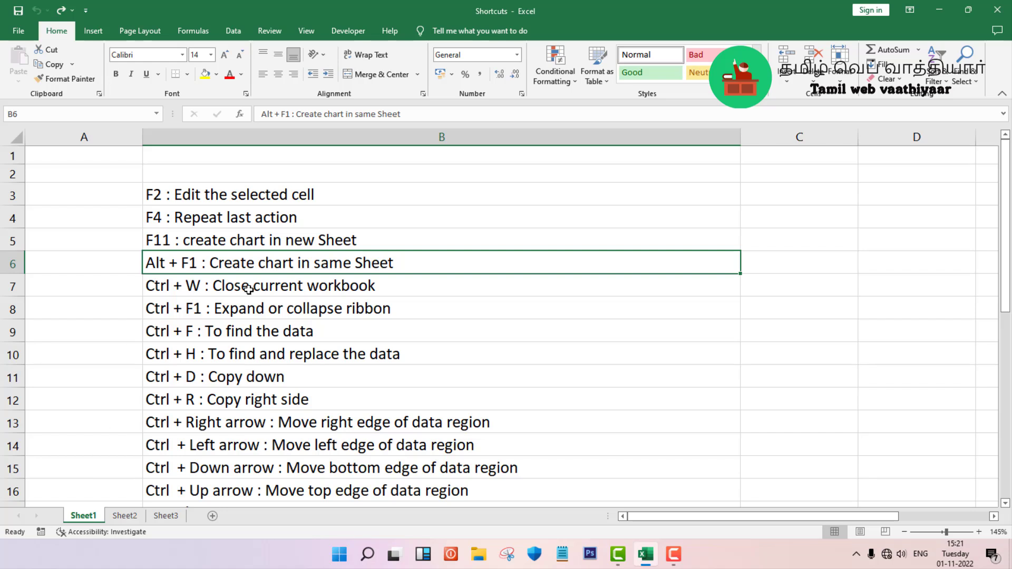
pyautogui.click(256, 287)
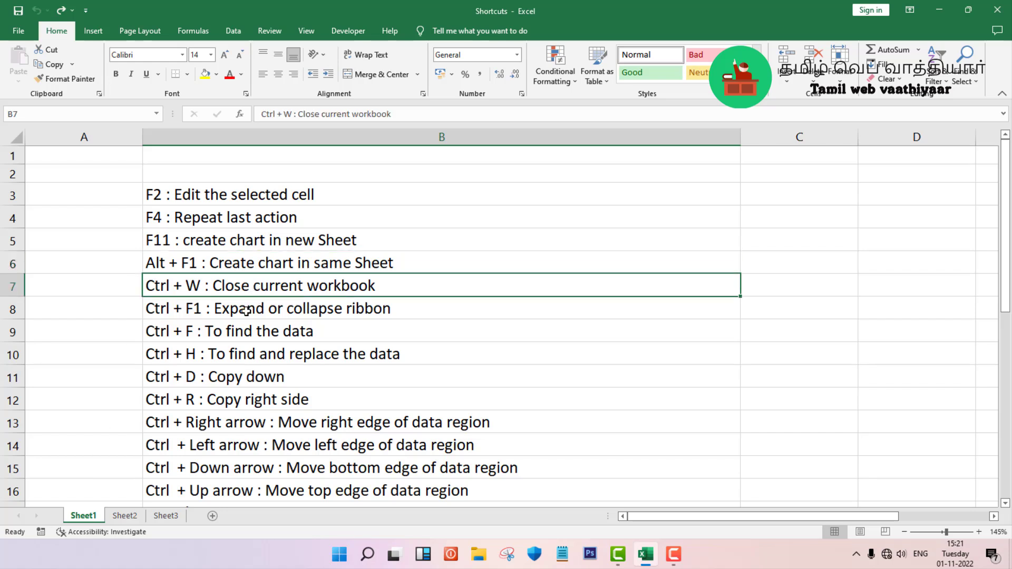
pyautogui.click(245, 311)
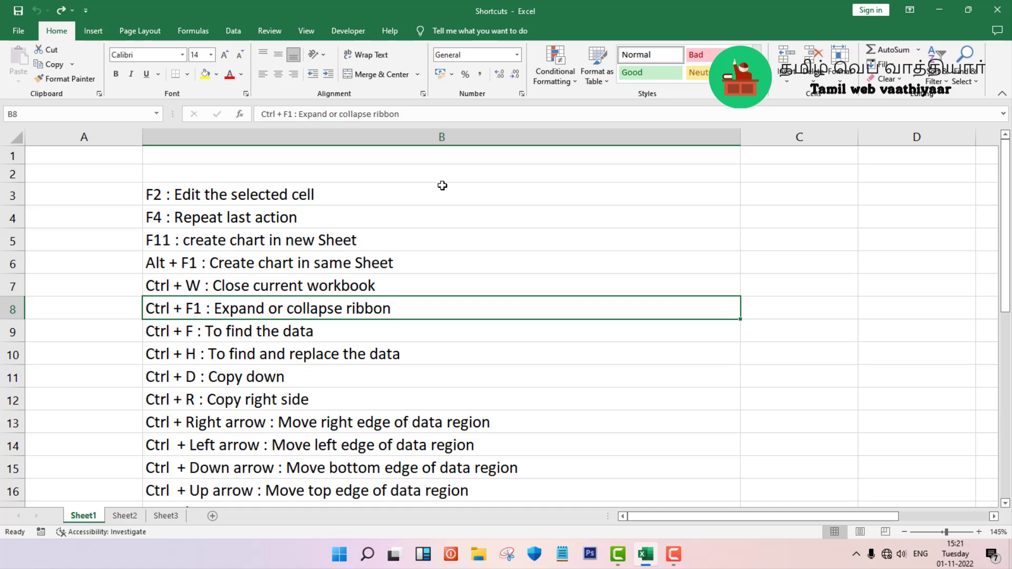
pyautogui.hotkey('ctrl', 'F1')
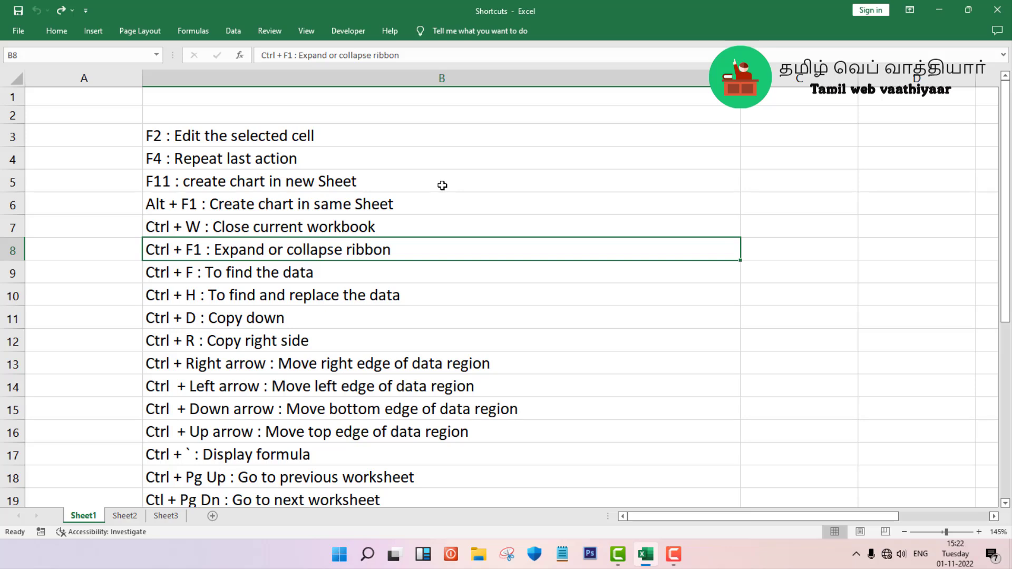
pyautogui.hotkey('ctrl', 'F1')
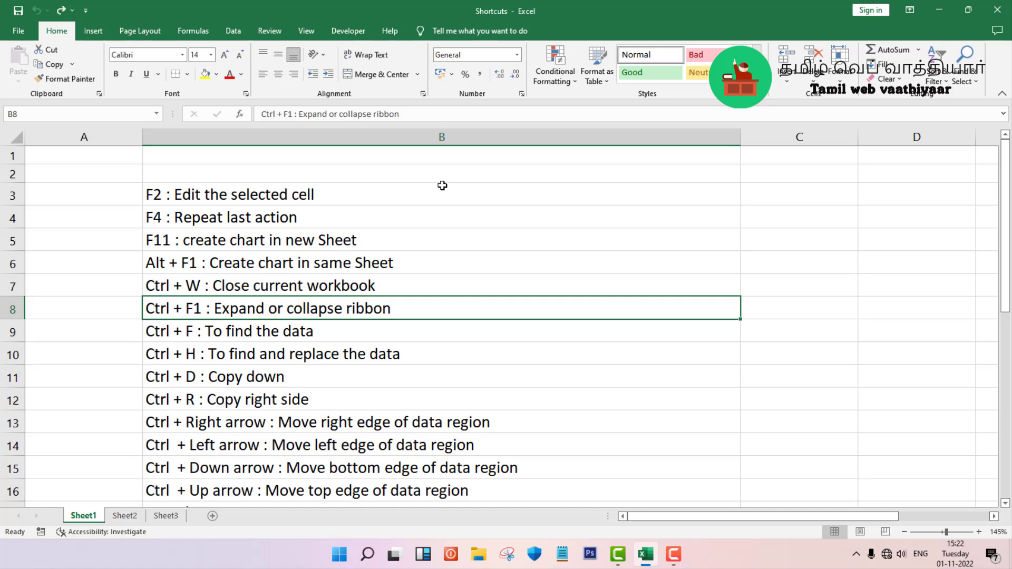
pyautogui.hotkey('ctrl', 'F1')
pyautogui.hotkey('ctrl', 'F1')
# Search Sheet2's weekday list for 'sunday', starting from cell B19
pyautogui.click(240, 333)
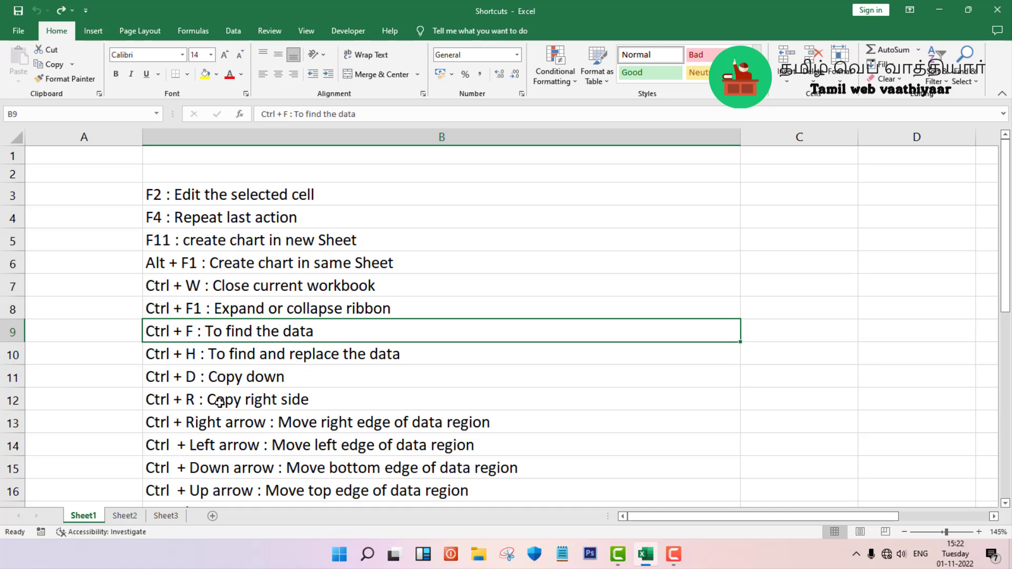
pyautogui.click(138, 520)
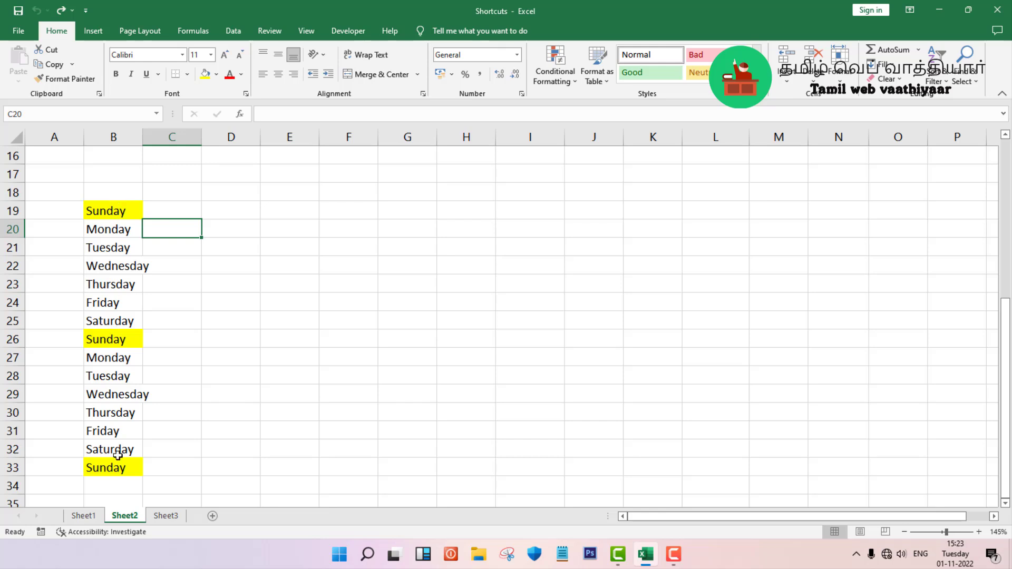
pyautogui.click(138, 211)
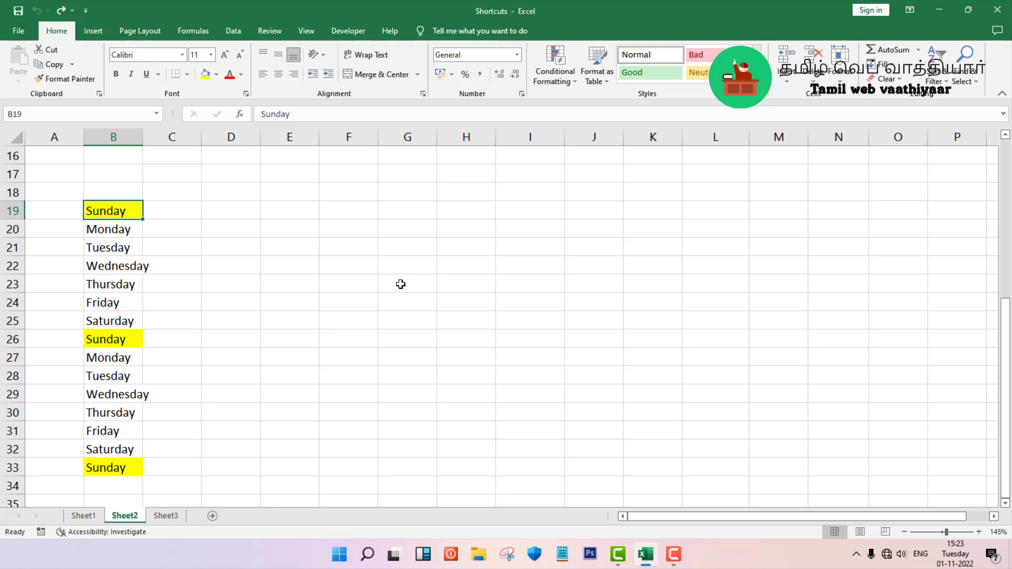
pyautogui.hotkey('ctrl', 'f')
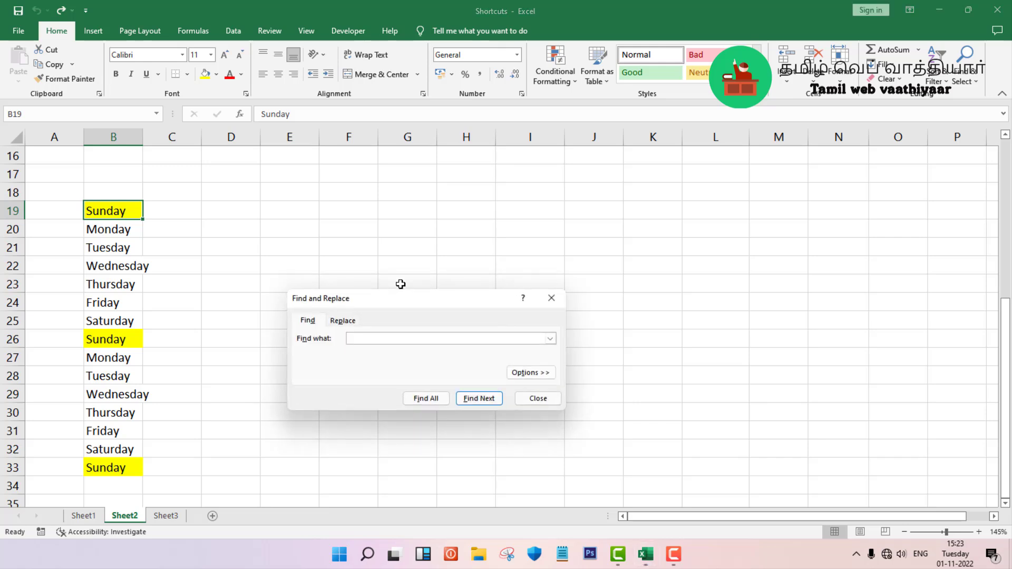
pyautogui.moveTo(400, 289); pyautogui.dragTo(405, 221)
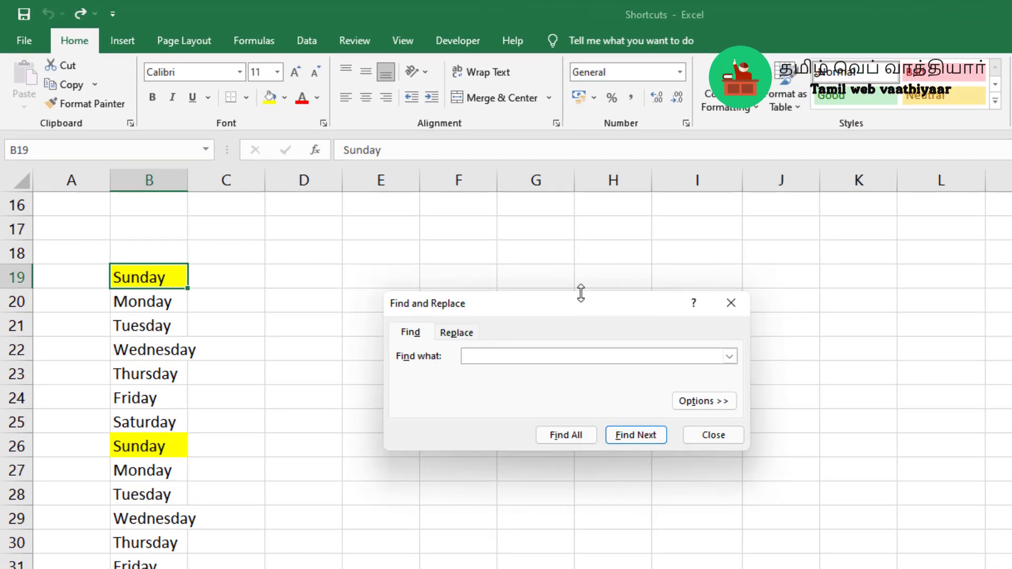
pyautogui.write('sunday')
# List all three matches, jump to $B$26 and $B$33, and close the Find dialog
pyautogui.click(574, 431)
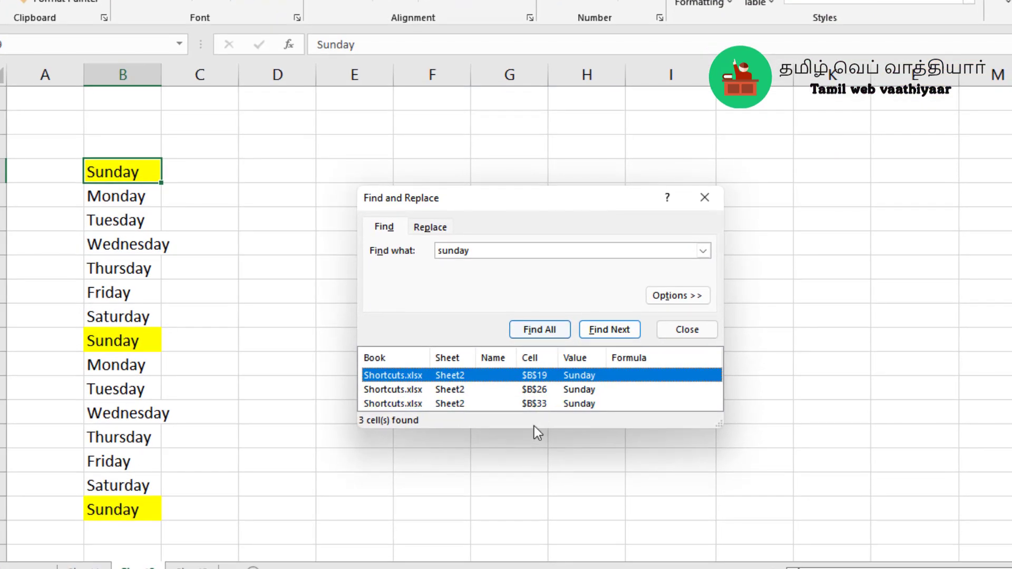
pyautogui.moveTo(536, 428); pyautogui.dragTo(535, 475)
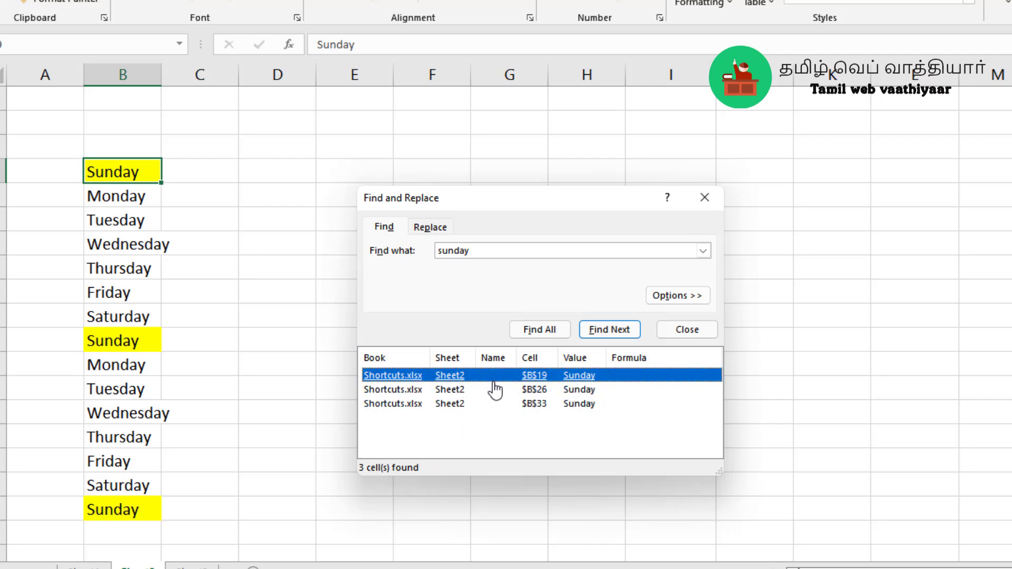
pyautogui.click(464, 395)
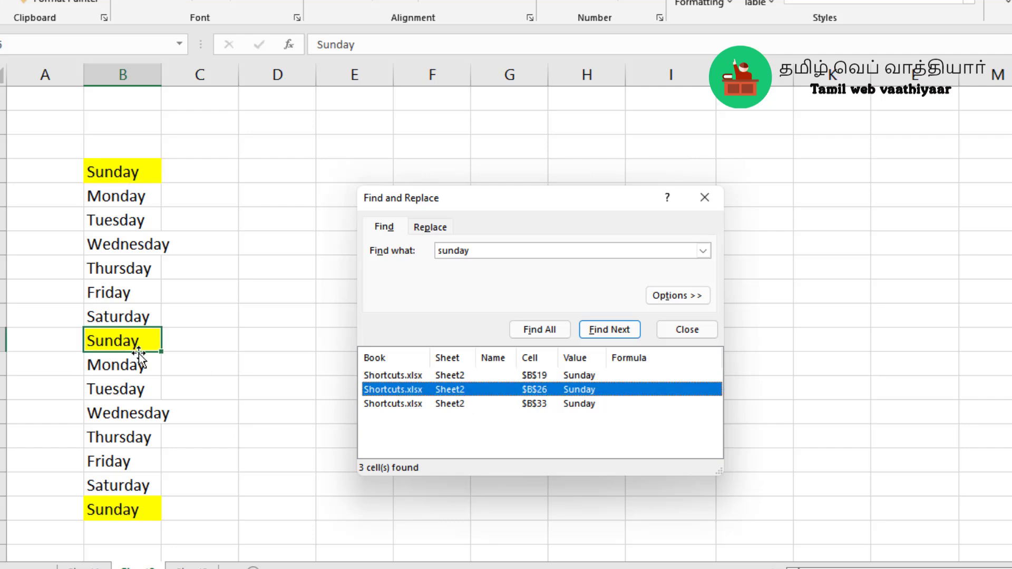
pyautogui.click(416, 404)
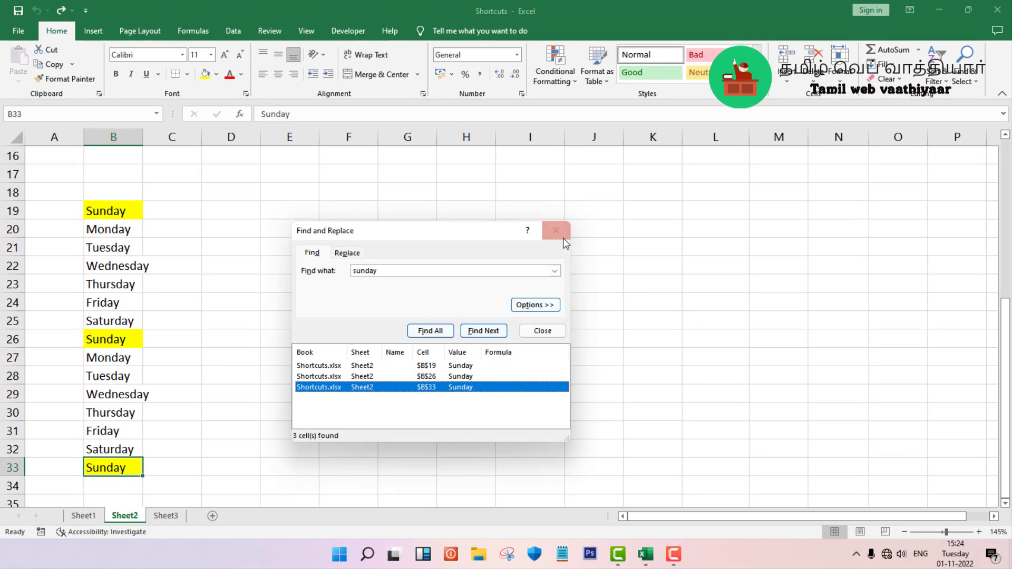
pyautogui.click(563, 238)
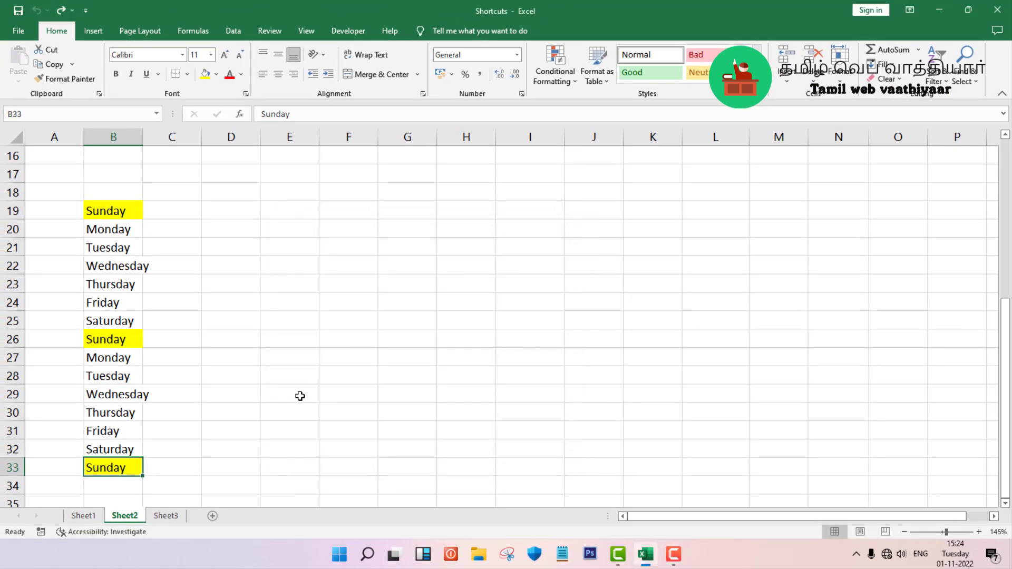
# Replace the three 'sunday' cells B19, B26 and B33 on Sheet2 with Holiday using Ctrl+H
pyautogui.click(89, 513)
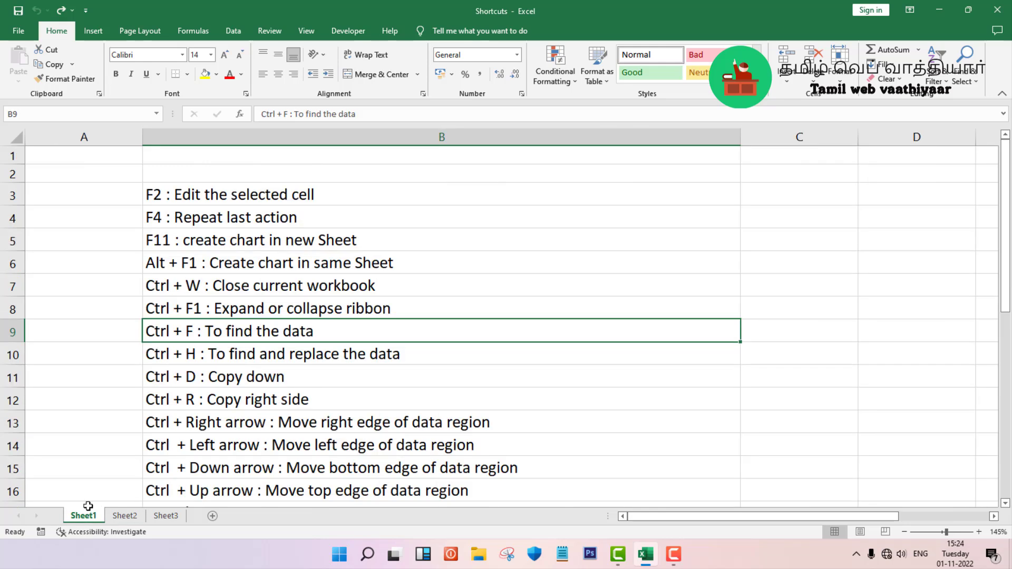
pyautogui.click(253, 358)
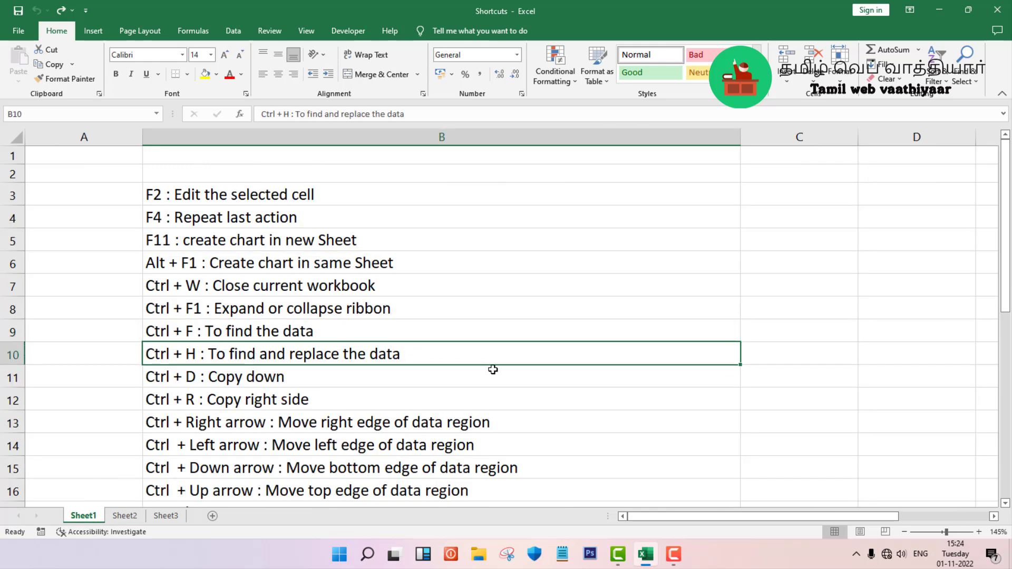
pyautogui.click(120, 517)
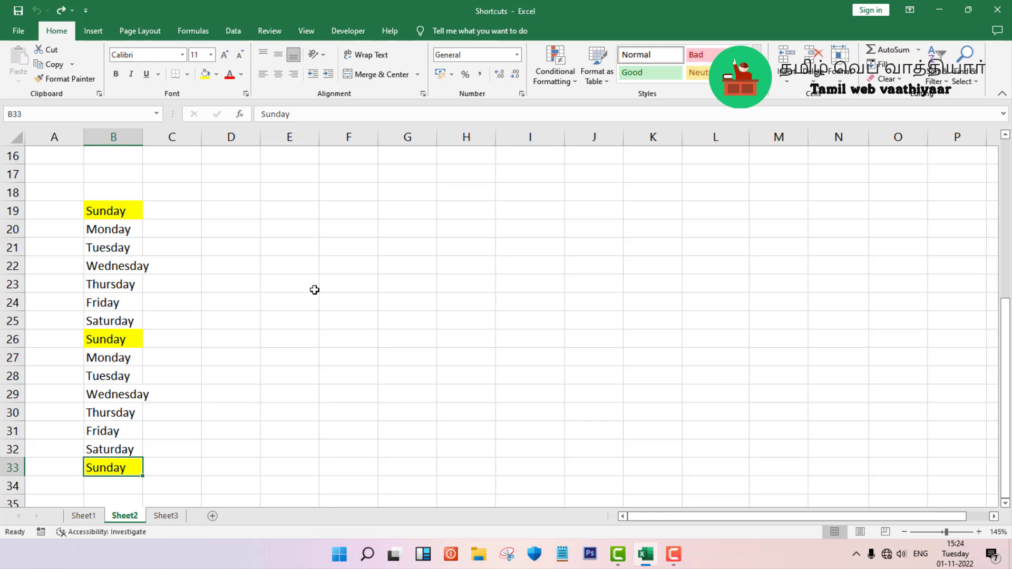
pyautogui.hotkey('ctrl', 'h')
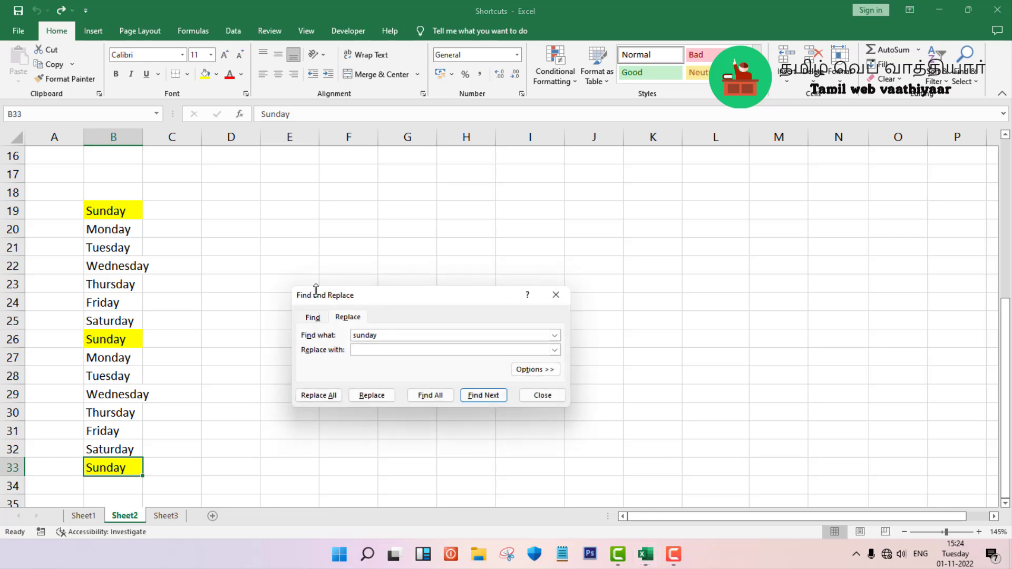
pyautogui.moveTo(417, 298); pyautogui.dragTo(417, 201)
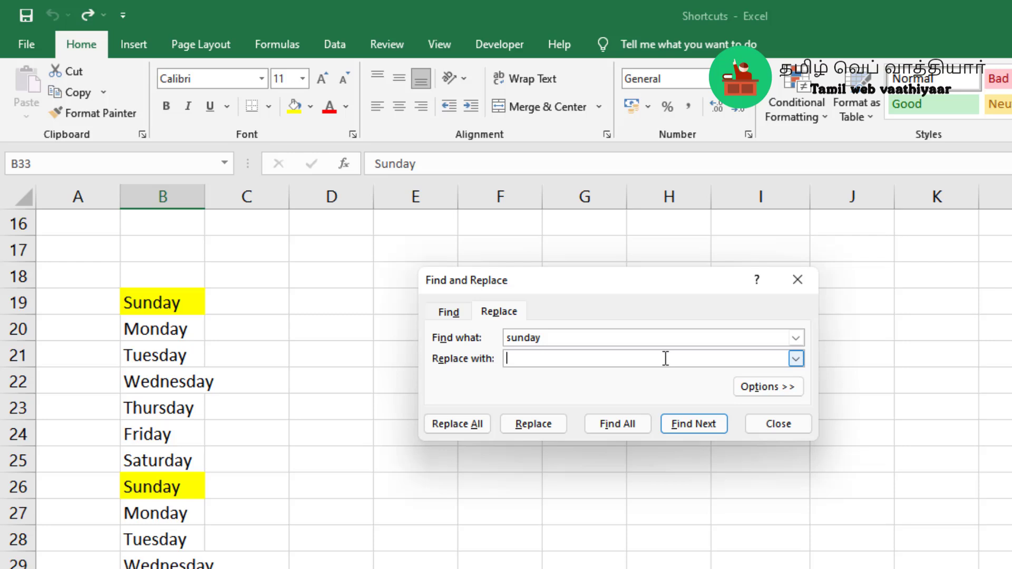
pyautogui.write('Holiday')
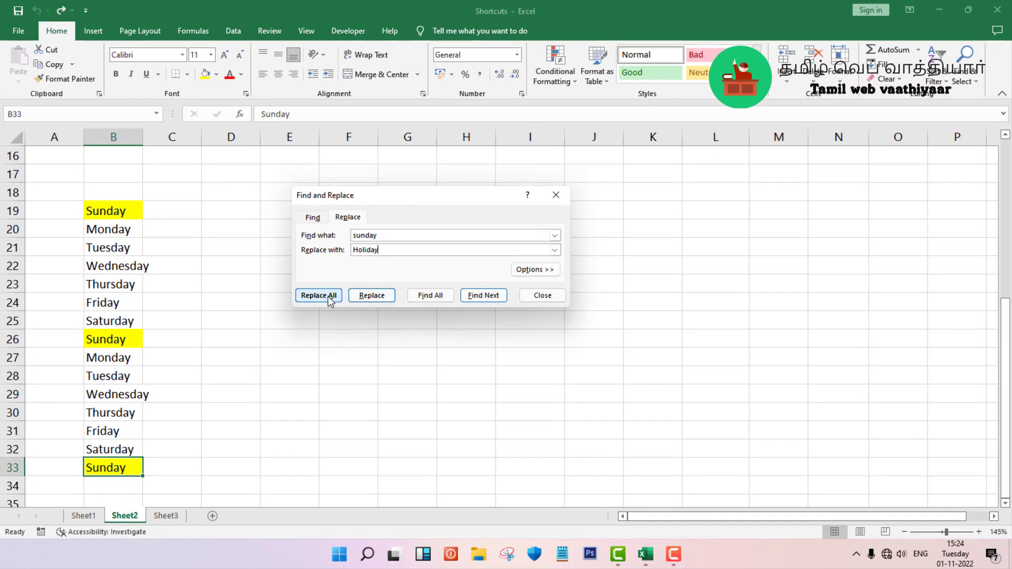
pyautogui.click(318, 295)
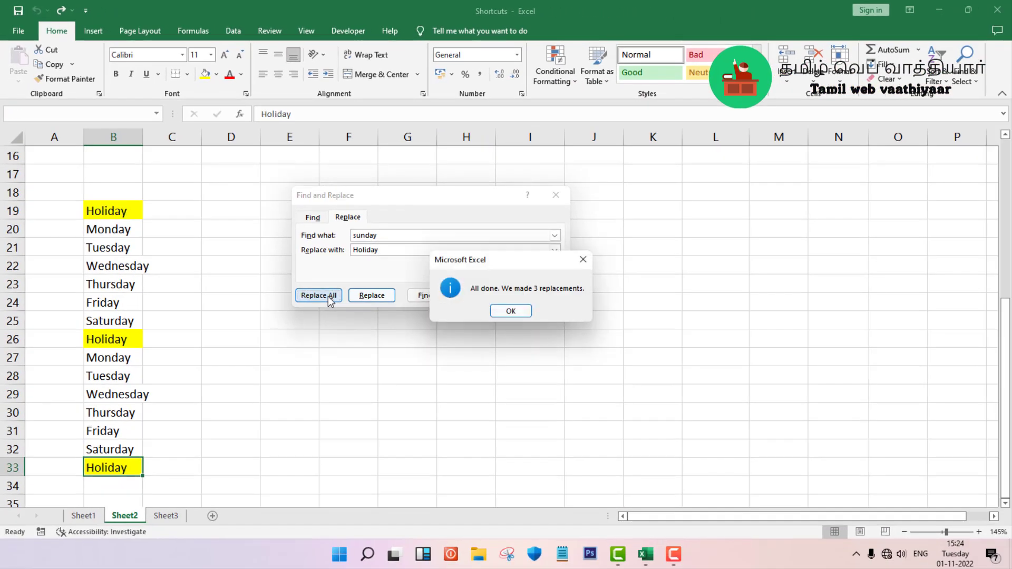
pyautogui.click(510, 311)
pyautogui.press('Escape')
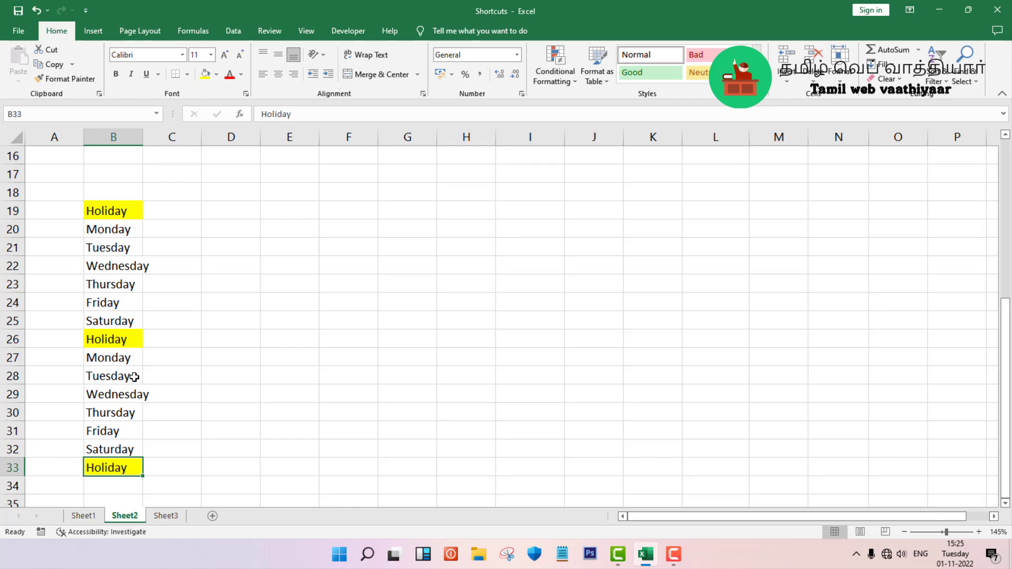
pyautogui.scroll(3, 134, 377)
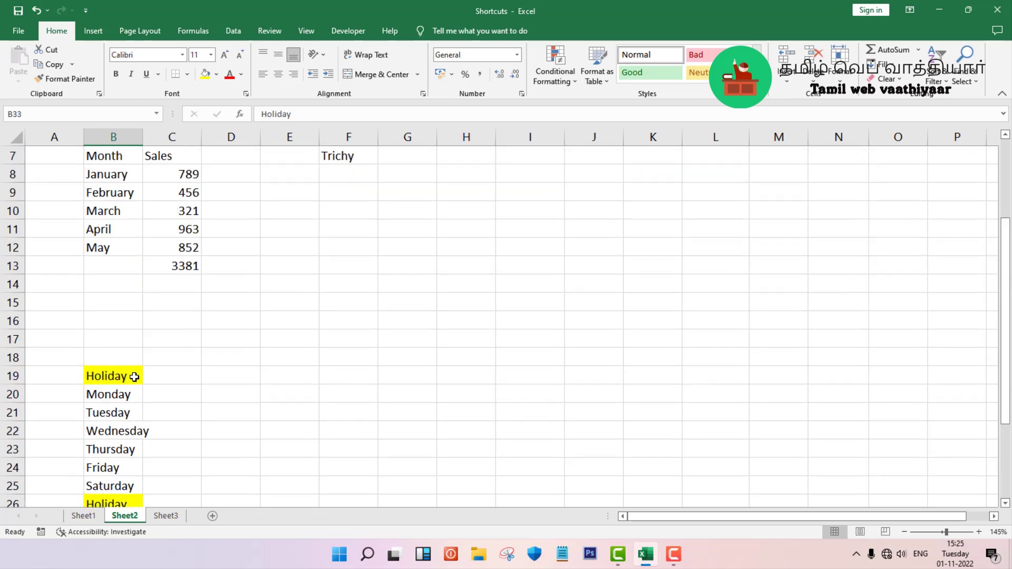
pyautogui.click(96, 515)
pyautogui.click(242, 383)
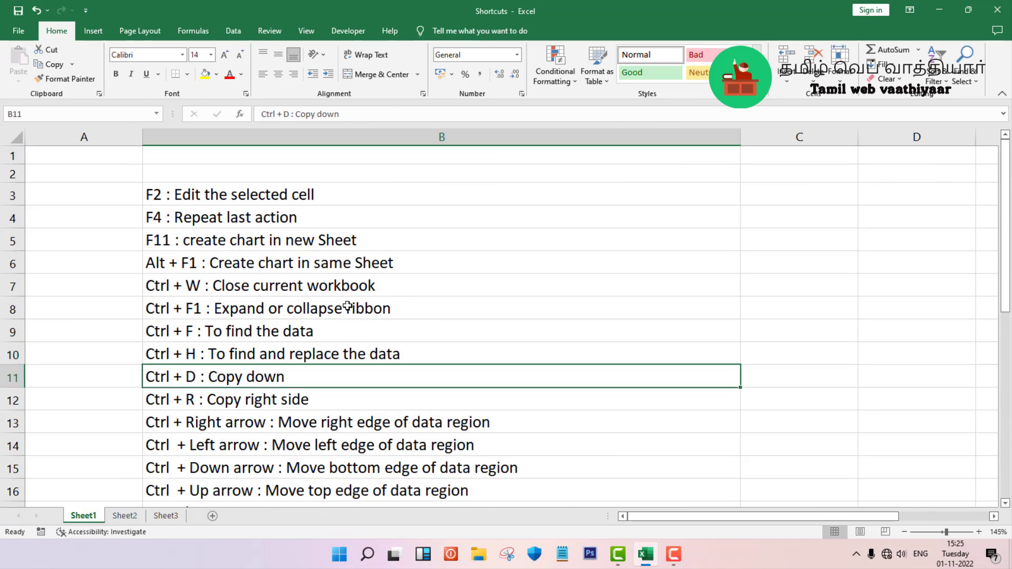
pyautogui.scroll(-3, 347, 305)
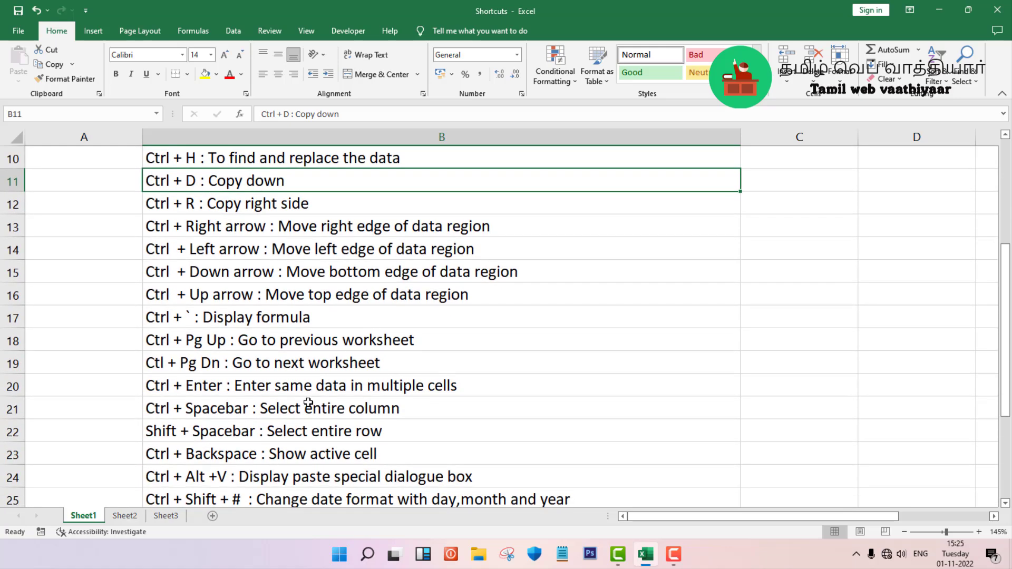
pyautogui.click(125, 516)
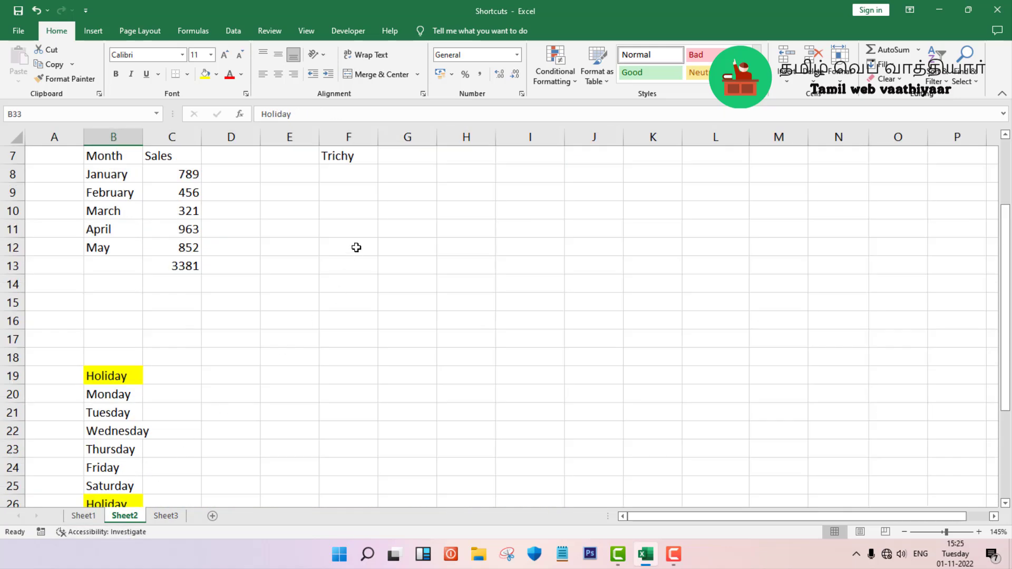
pyautogui.scroll(1, 356, 247)
pyautogui.click(354, 215)
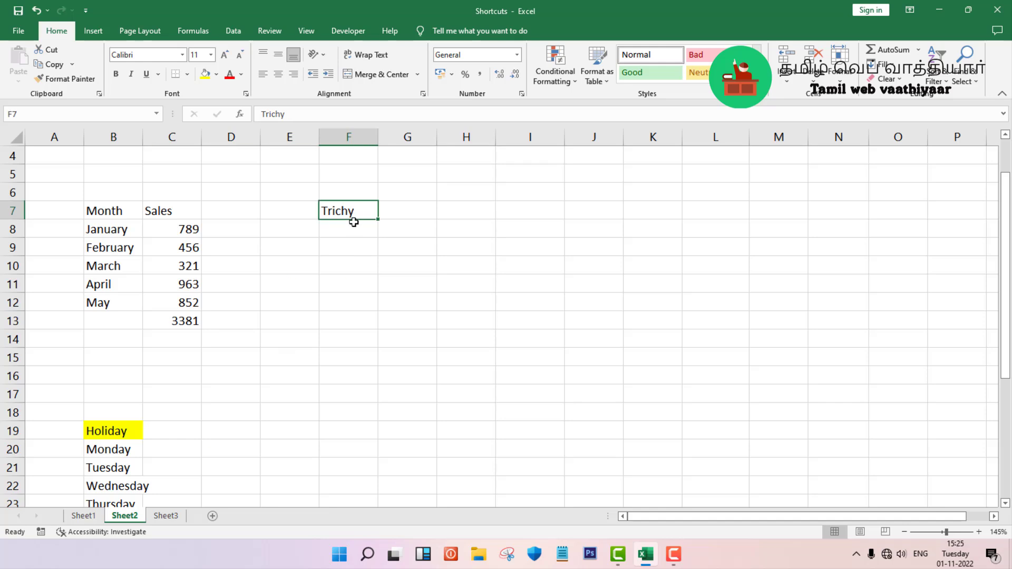
pyautogui.click(352, 226)
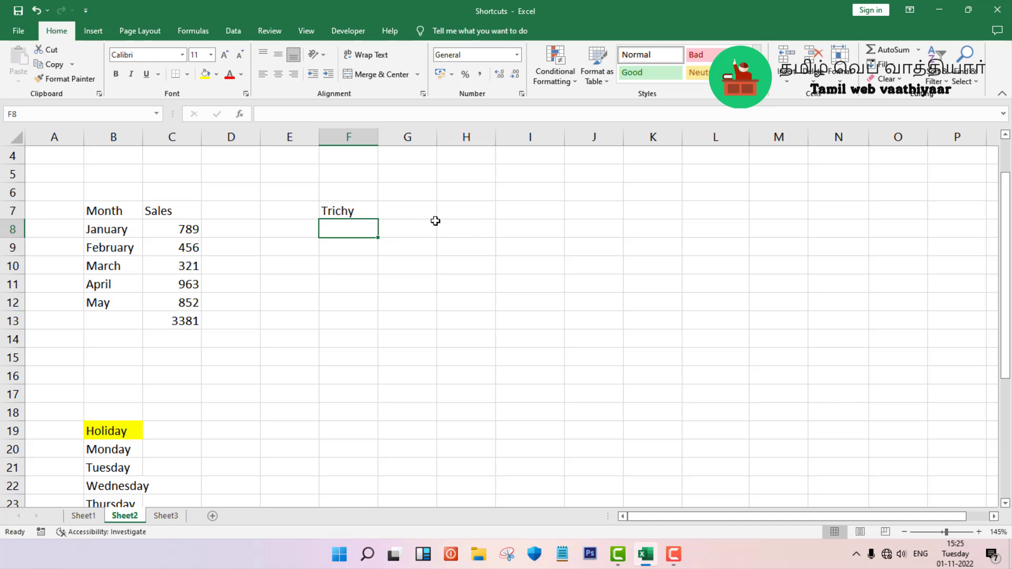
pyautogui.hotkey('ctrl', 'd')
pyautogui.click(366, 251)
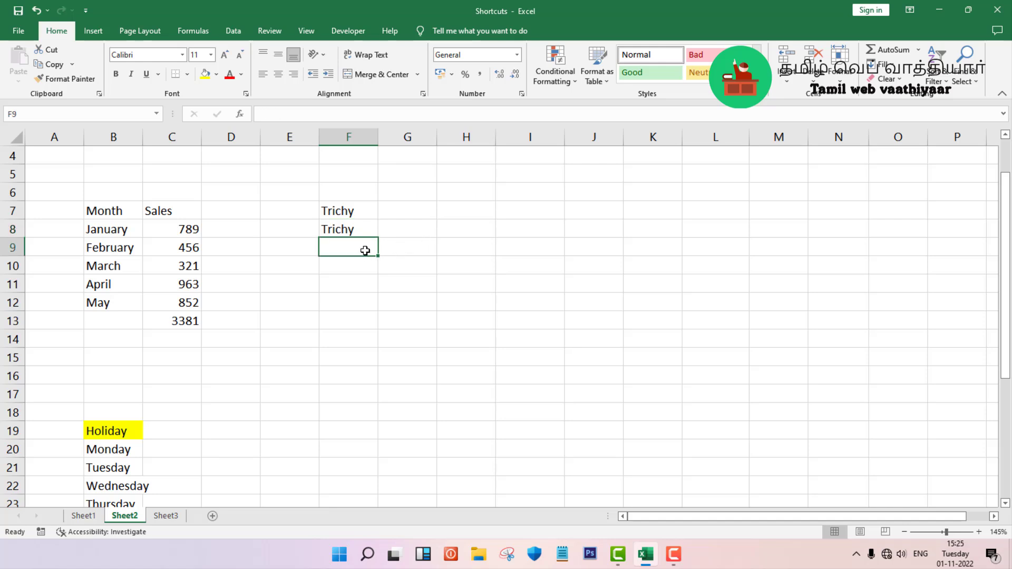
pyautogui.hotkey('ctrl', 'd')
pyautogui.moveTo(363, 228); pyautogui.dragTo(354, 248)
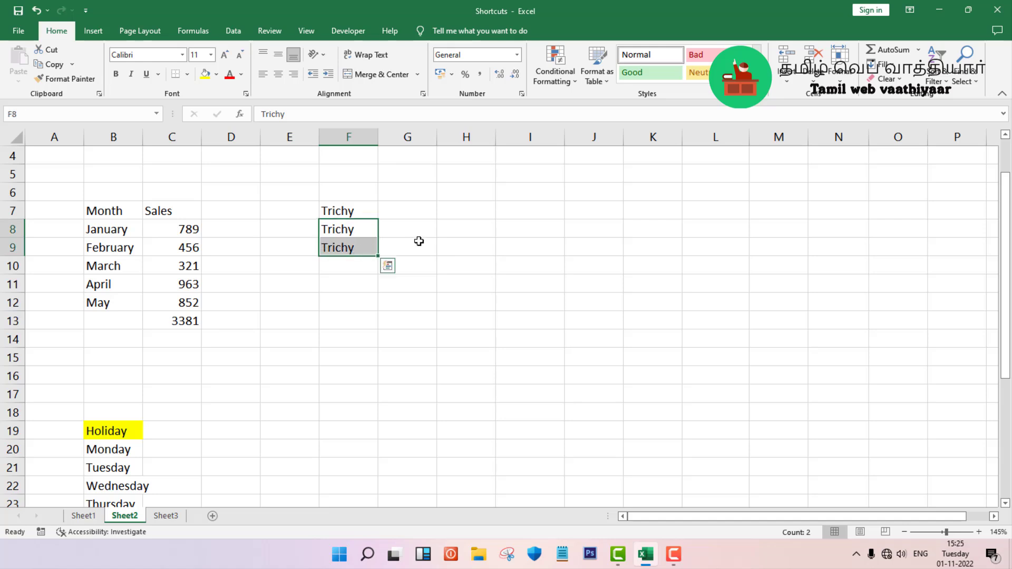
pyautogui.press('Delete')
pyautogui.click(360, 212)
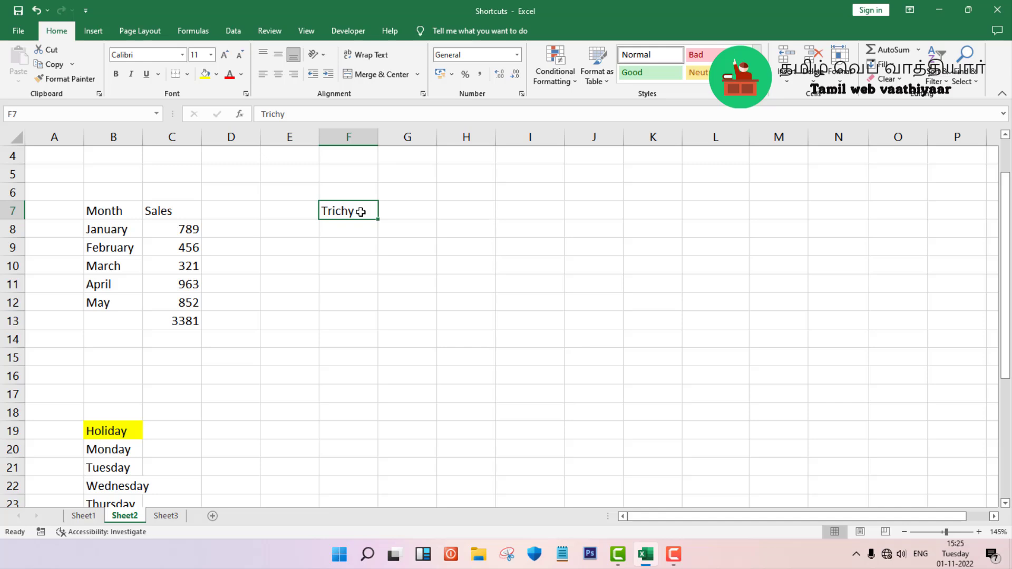
pyautogui.moveTo(361, 212); pyautogui.dragTo(360, 379)
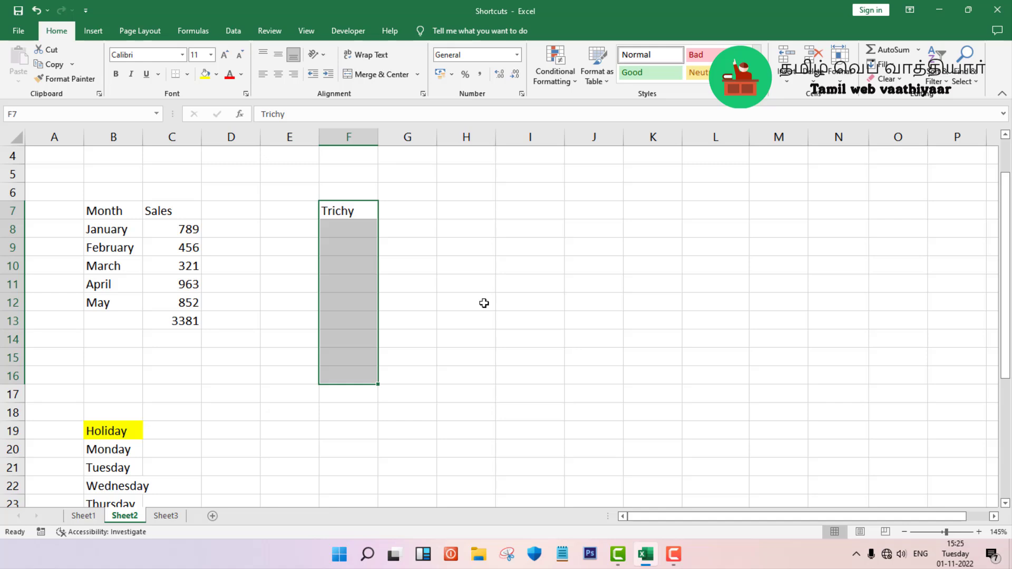
pyautogui.hotkey('ctrl', 'd')
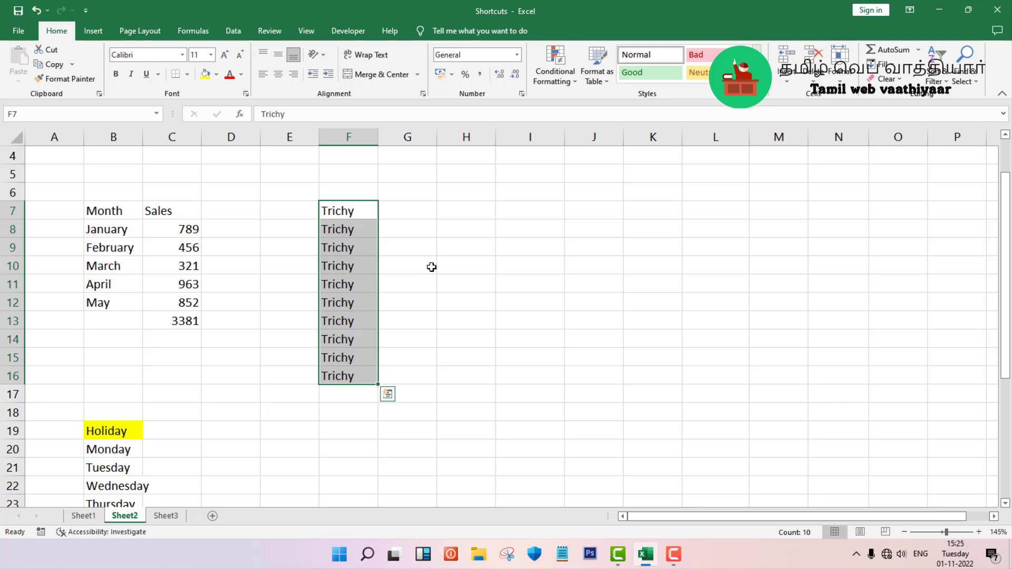
pyautogui.hotkey('ctrl', 'z')
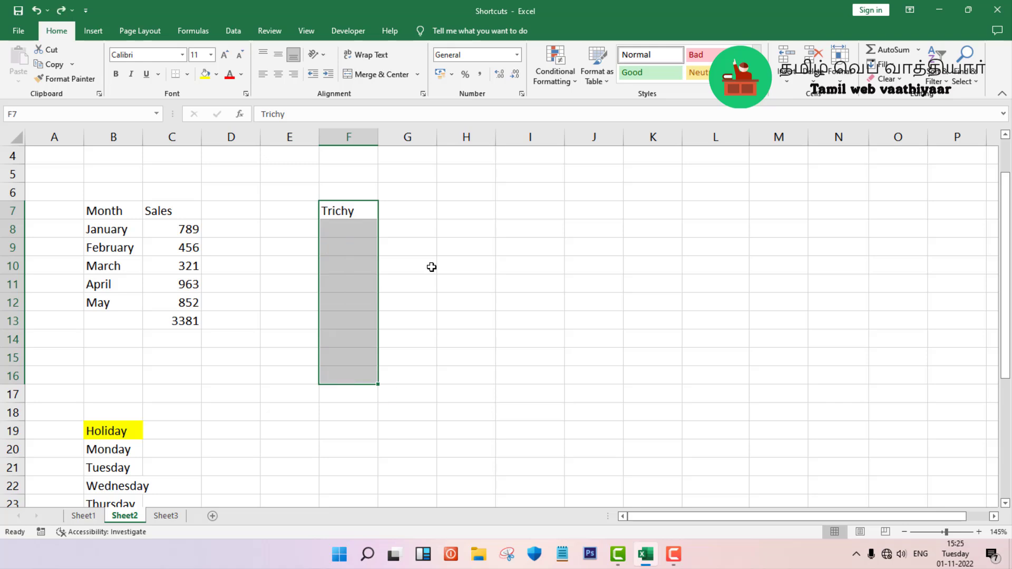
pyautogui.click(353, 211)
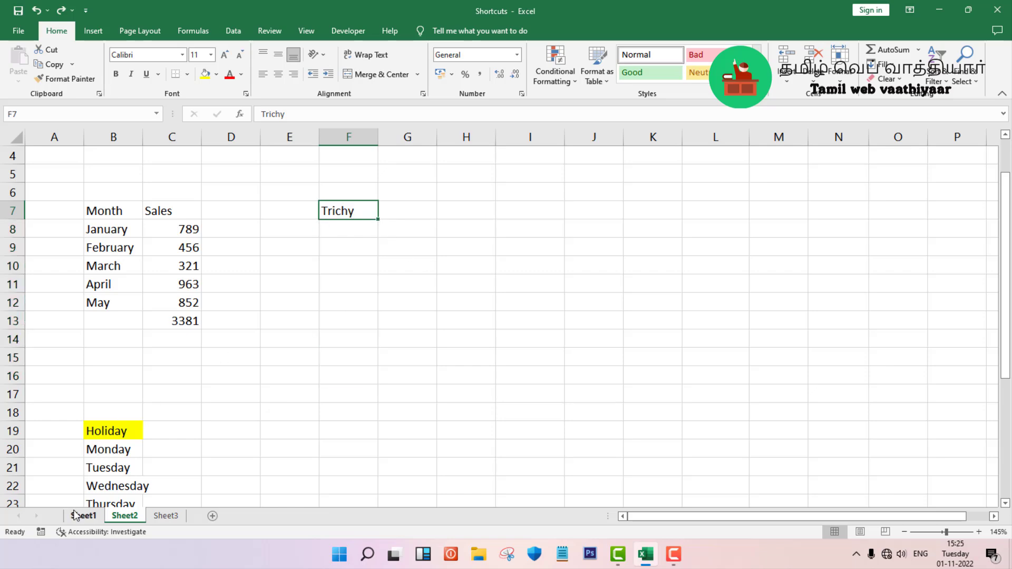
# Test Ctrl+R by copying Trichy from F7 into G7, then clear G7
pyautogui.click(84, 515)
pyautogui.click(264, 207)
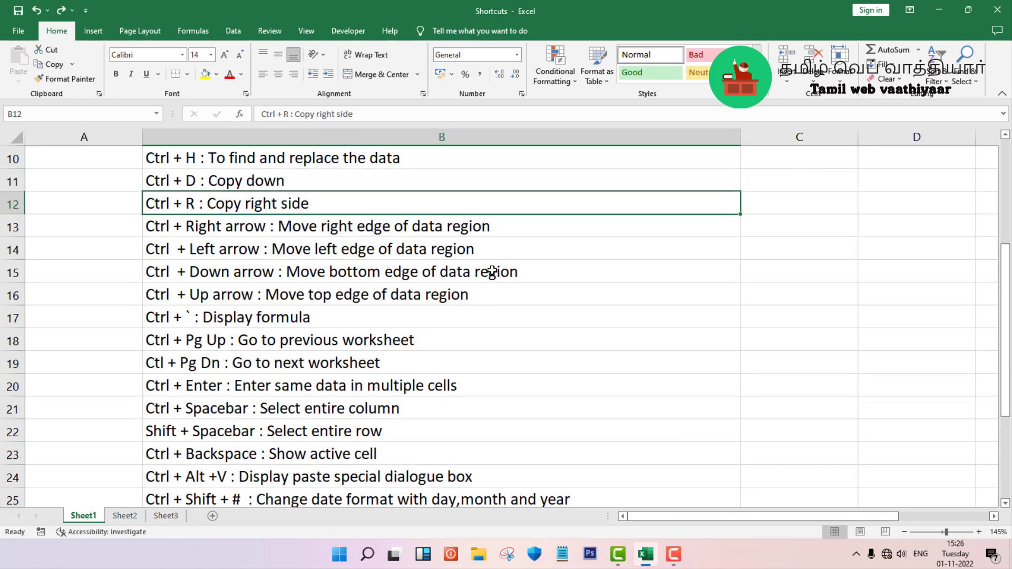
pyautogui.click(124, 515)
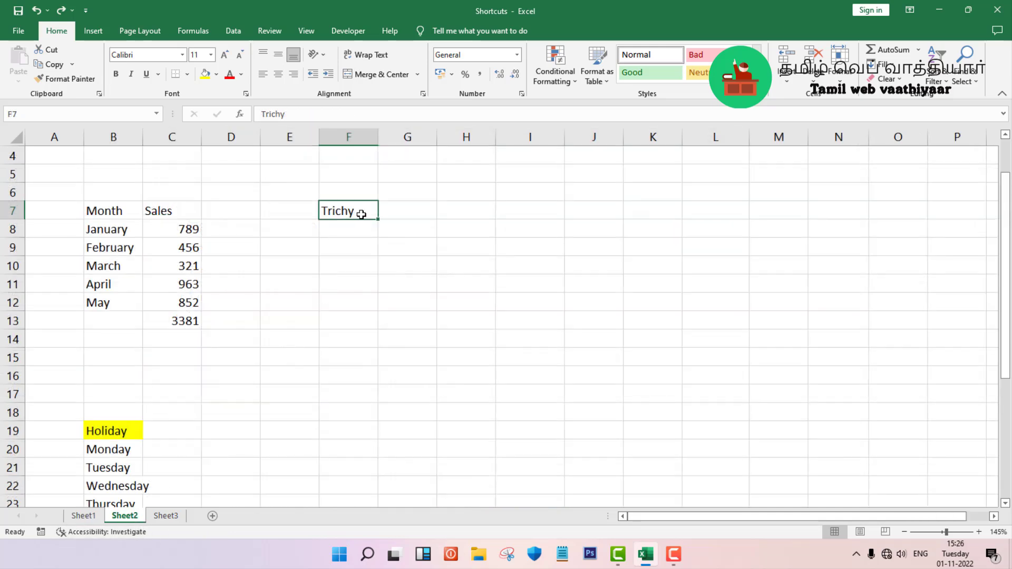
pyautogui.click(391, 209)
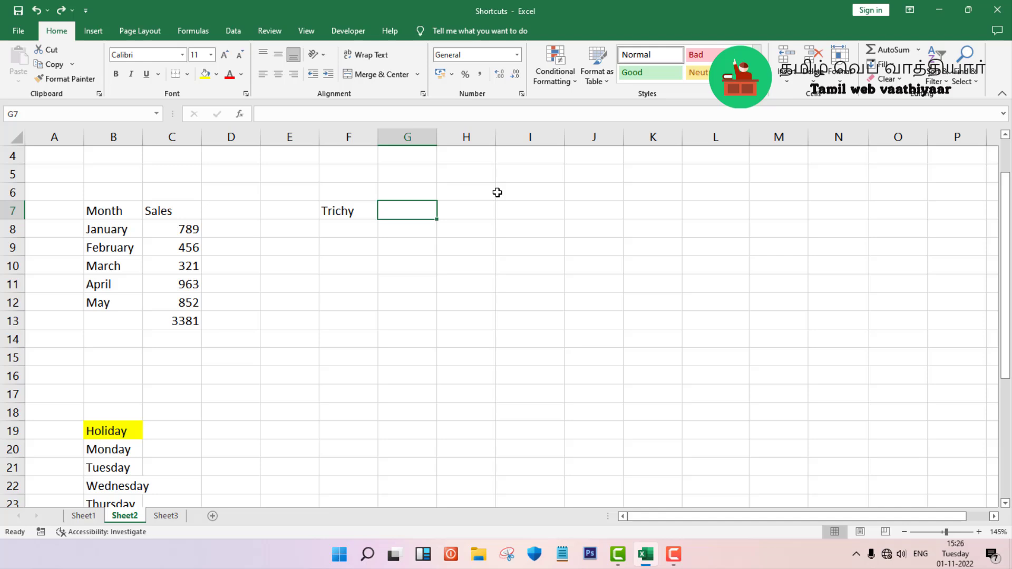
pyautogui.hotkey('ctrl', 'r')
pyautogui.press('Delete')
# Fill Trichy from F7 across G7:J7 with Ctrl+R, then return to Sheet1
pyautogui.click(350, 213)
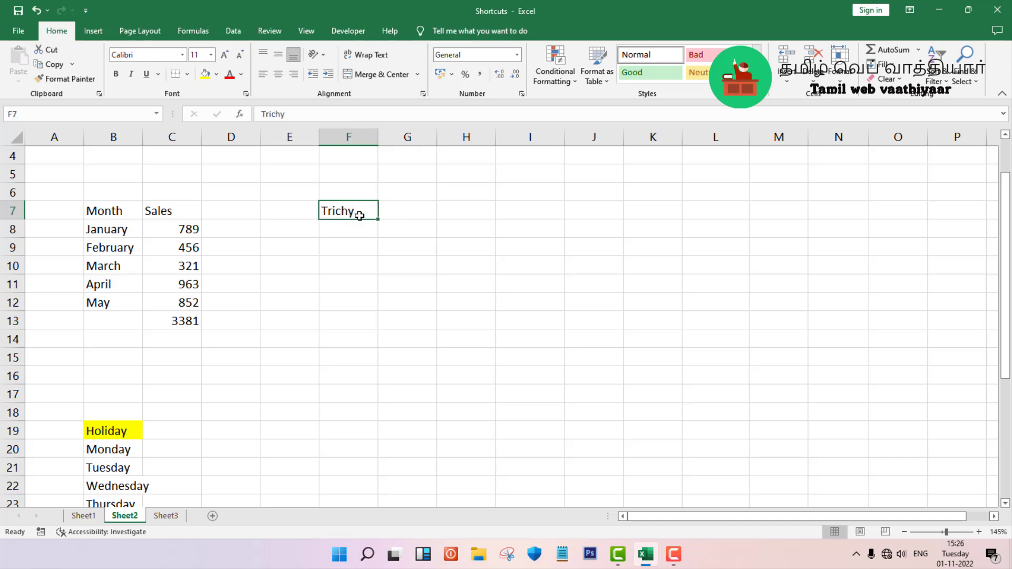
pyautogui.moveTo(359, 216); pyautogui.dragTo(568, 215)
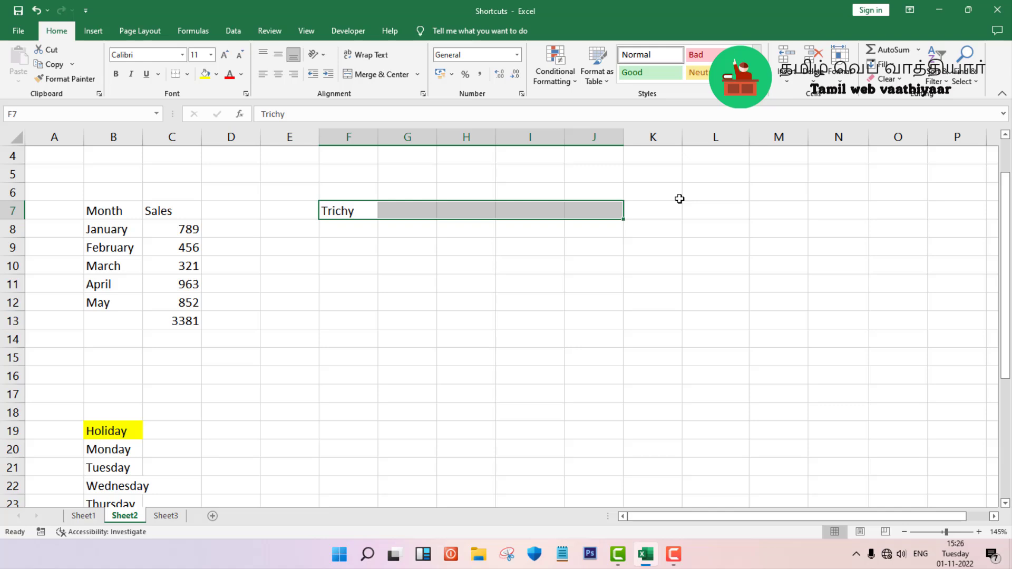
pyautogui.hotkey('ctrl', 'r')
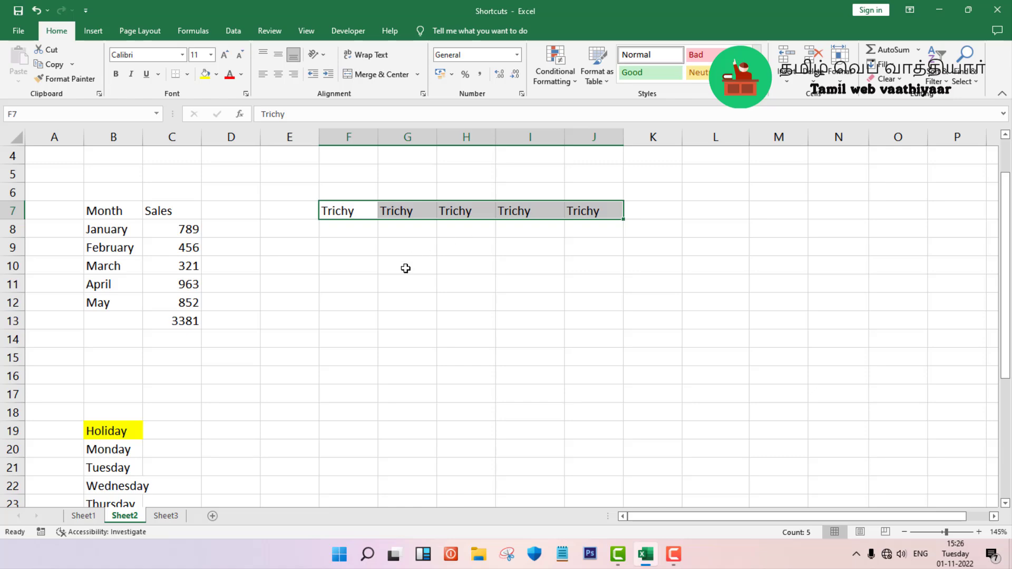
pyautogui.scroll(-1, 375, 325)
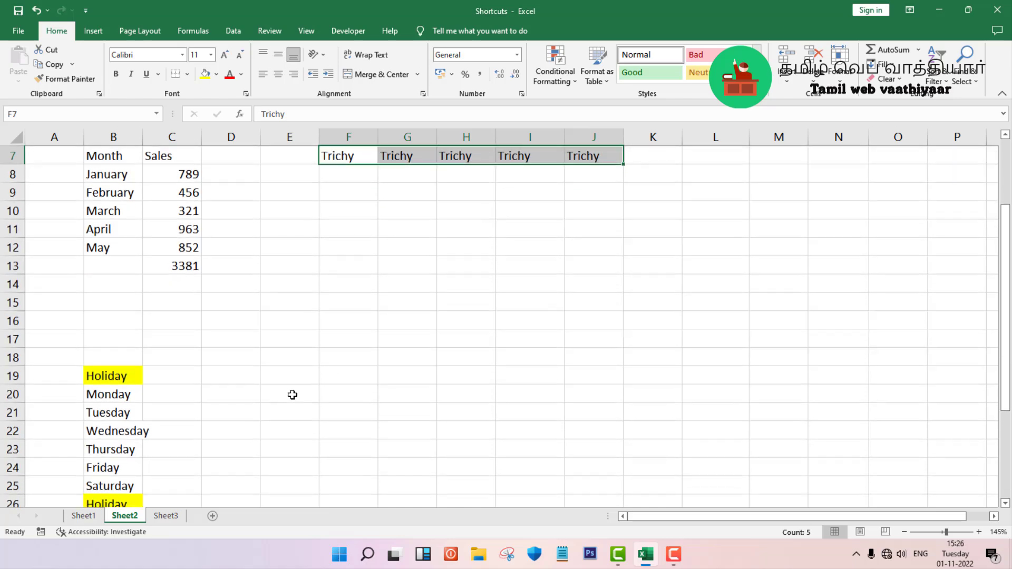
pyautogui.click(95, 517)
# On Sheet3, jump with Ctrl+Right to the data edge and column XFD, then Ctrl+Home back to A1
pyautogui.click(253, 230)
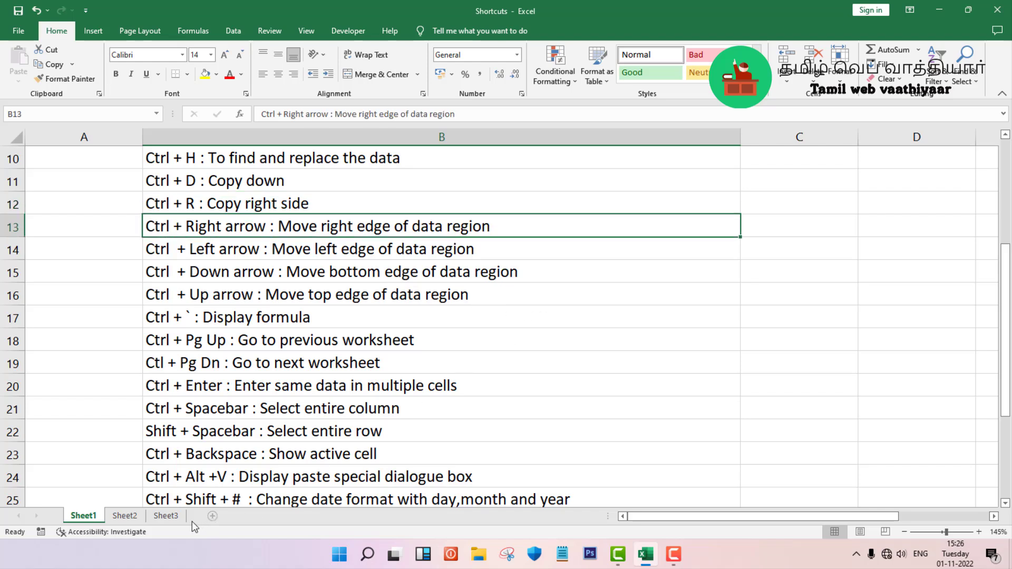
pyautogui.click(166, 516)
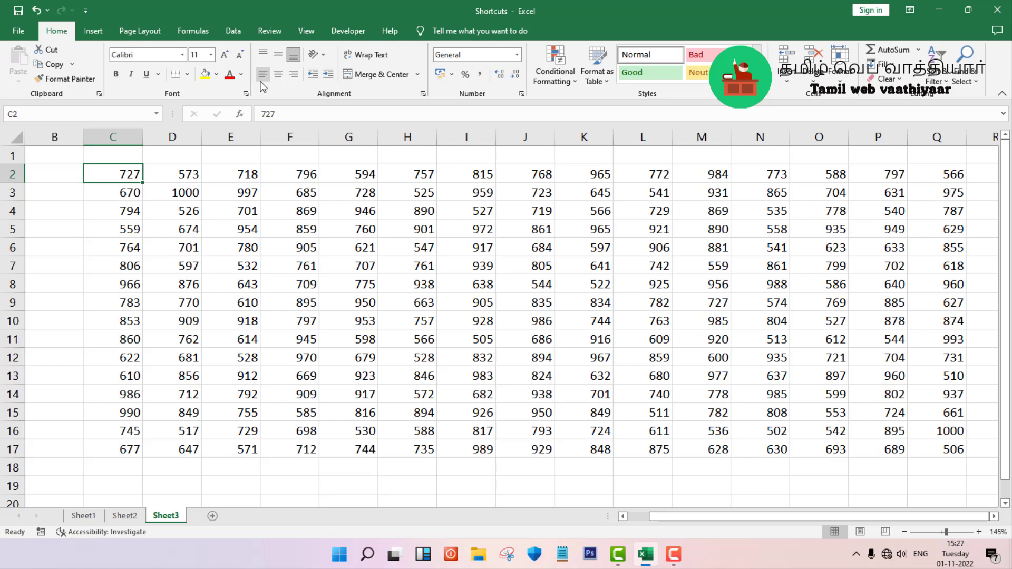
pyautogui.hotkey('ctrl', 'Right')
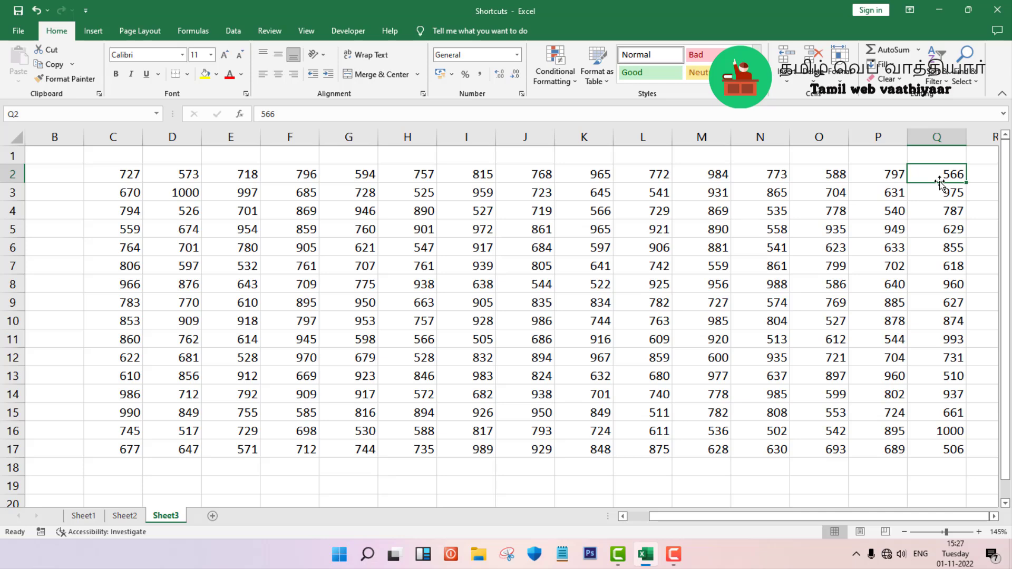
pyautogui.hotkey('ctrl', 'Right')
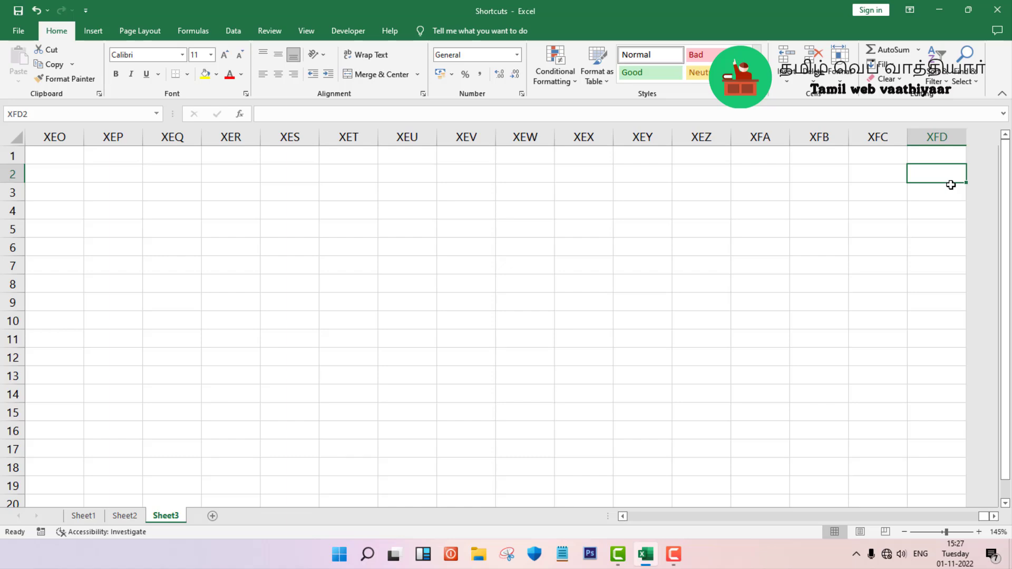
pyautogui.hotkey('ctrl', 'Home')
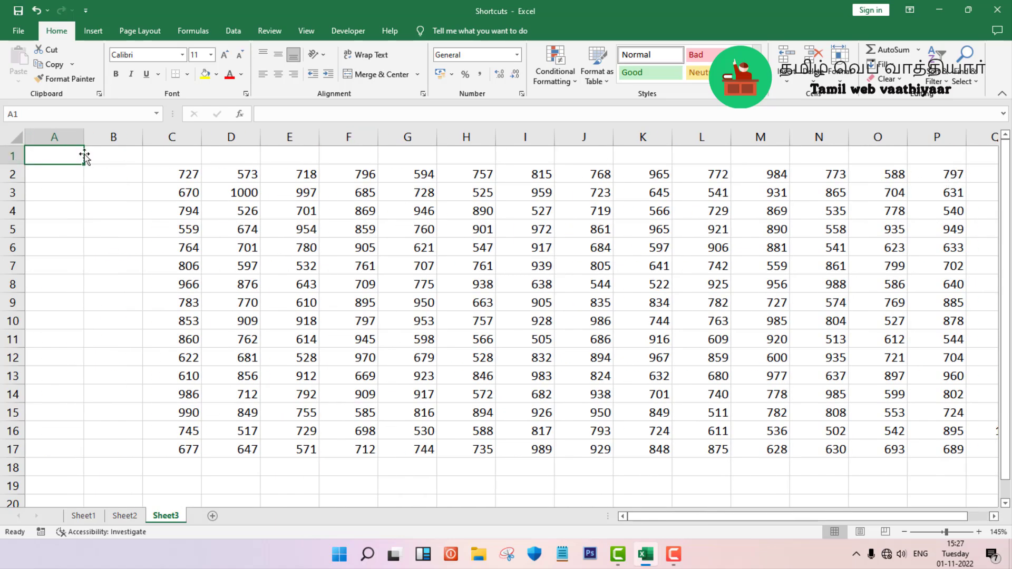
pyautogui.click(954, 171)
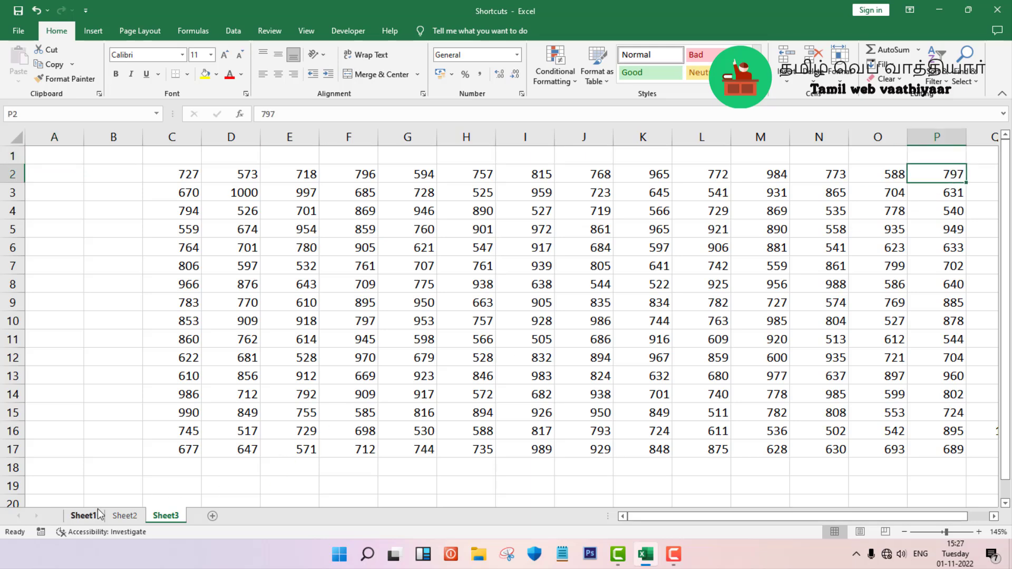
pyautogui.click(83, 515)
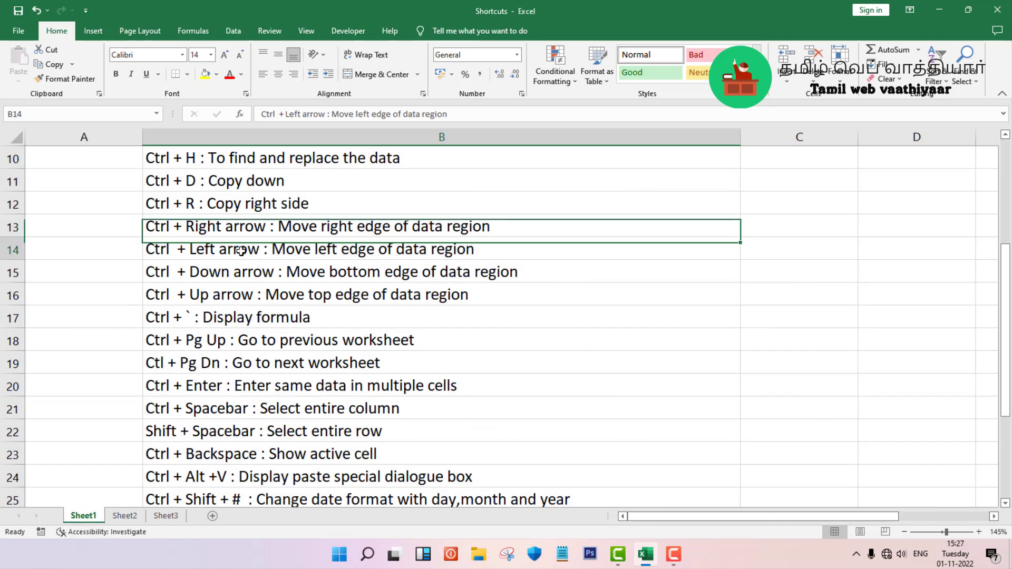
pyautogui.click(240, 251)
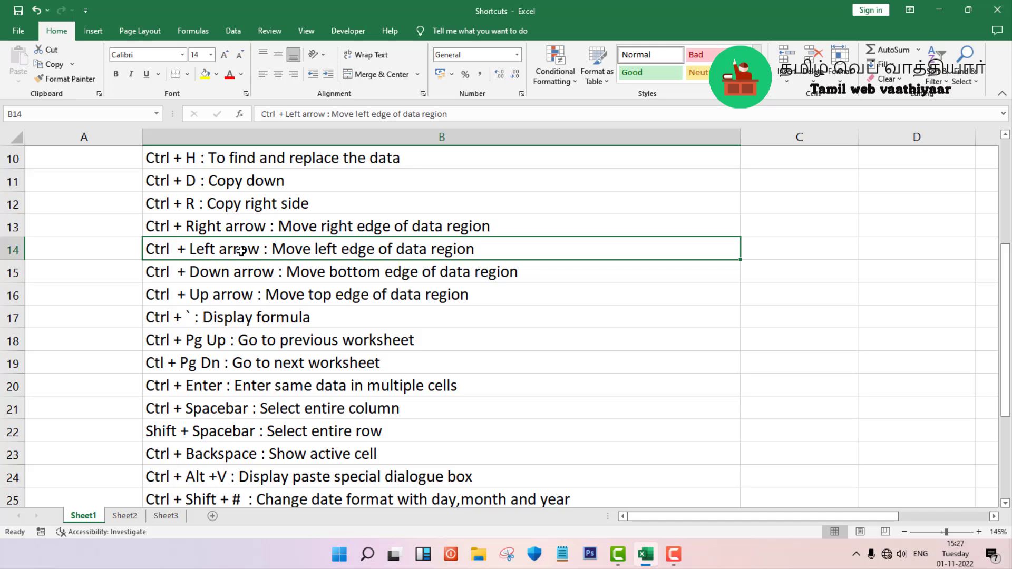
pyautogui.click(125, 516)
pyautogui.scroll(2, 573, 298)
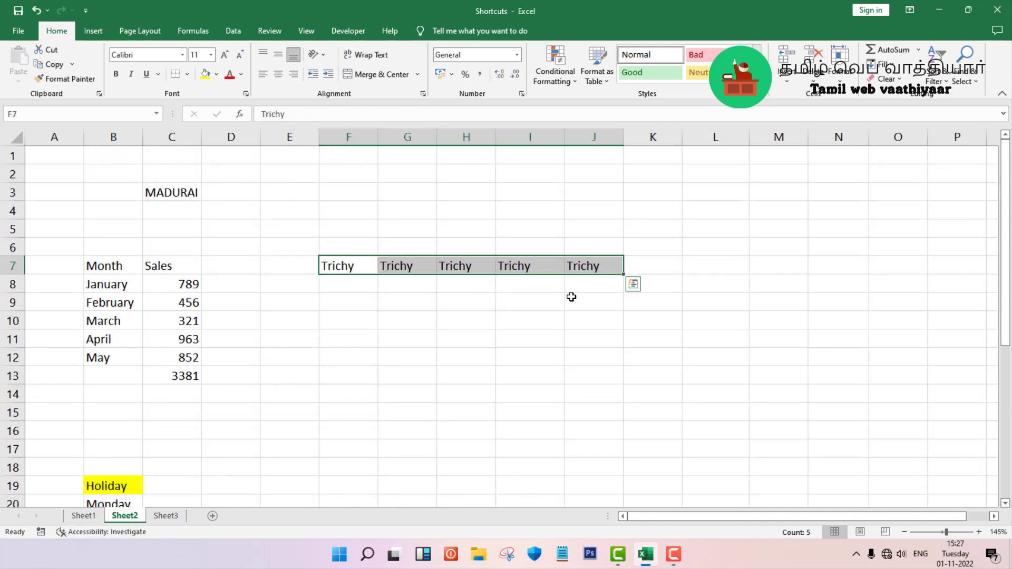
pyautogui.scroll(-4, 573, 298)
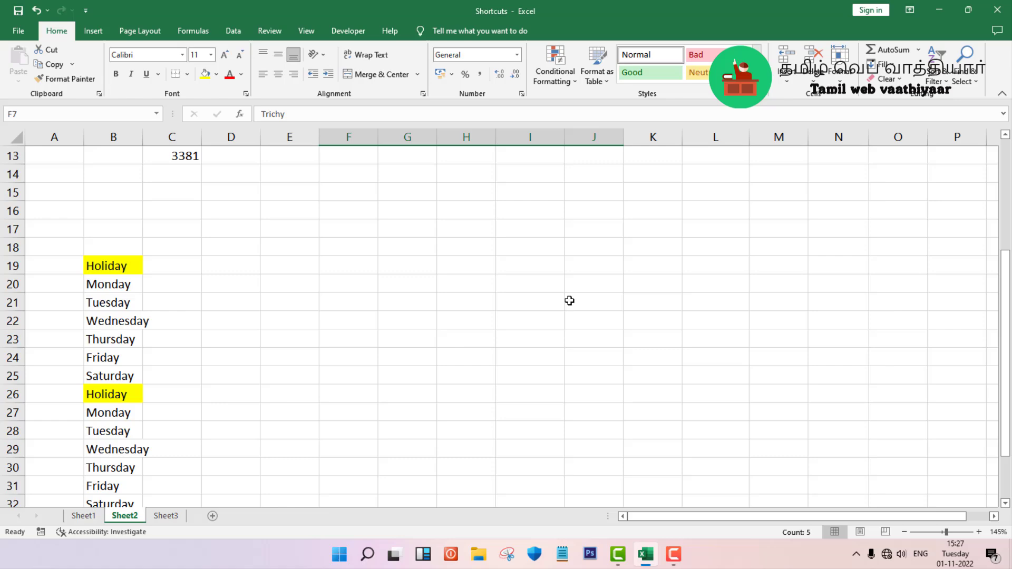
pyautogui.click(174, 518)
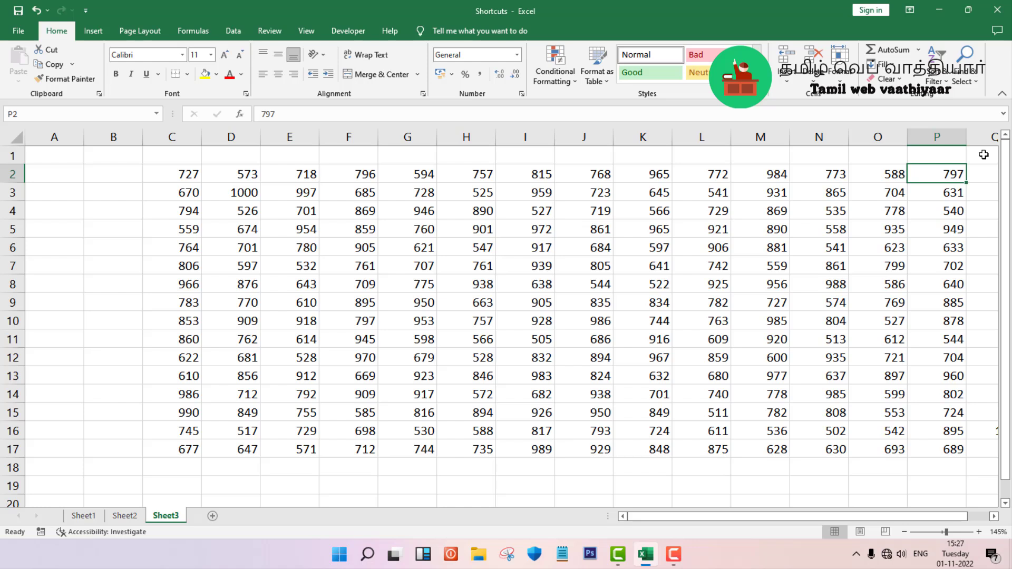
pyautogui.hotkey('ctrl', 'Left')
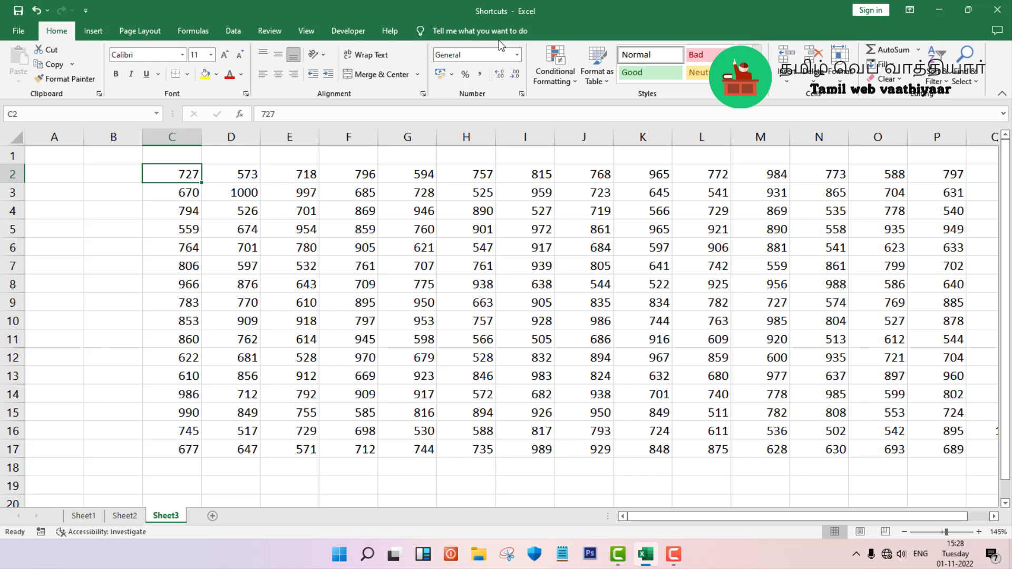
pyautogui.press('Home')
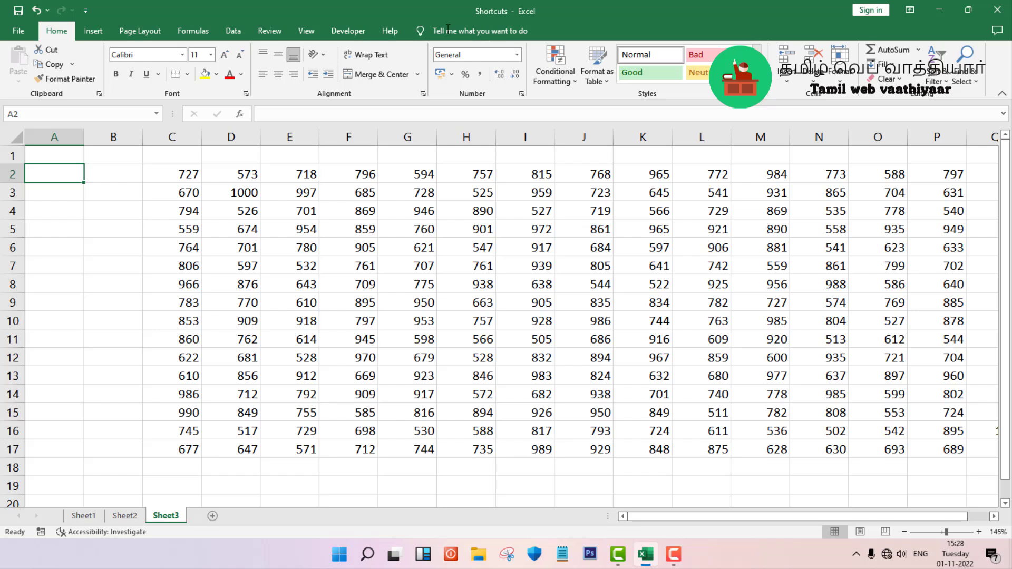
pyautogui.click(192, 179)
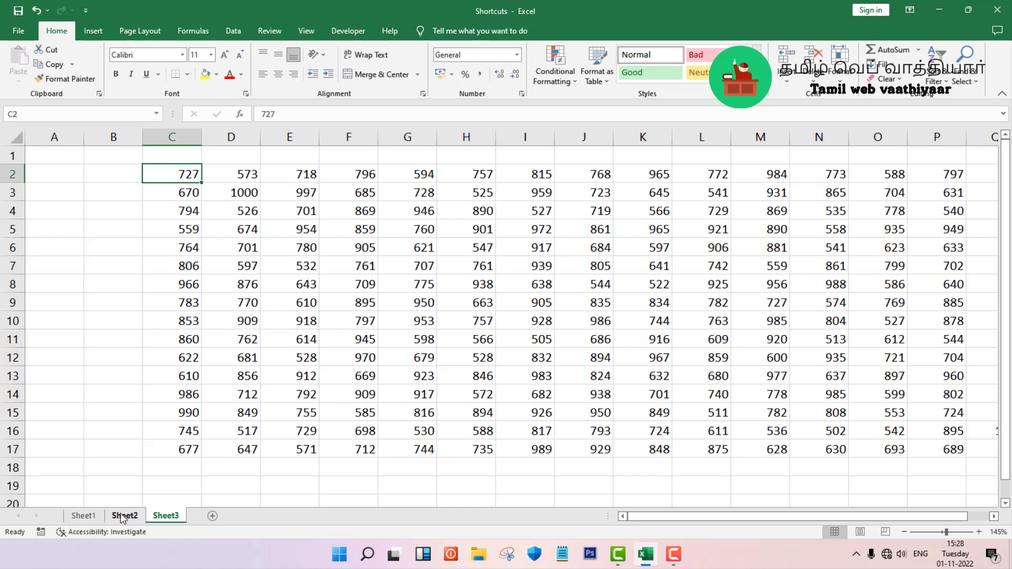
pyautogui.click(83, 516)
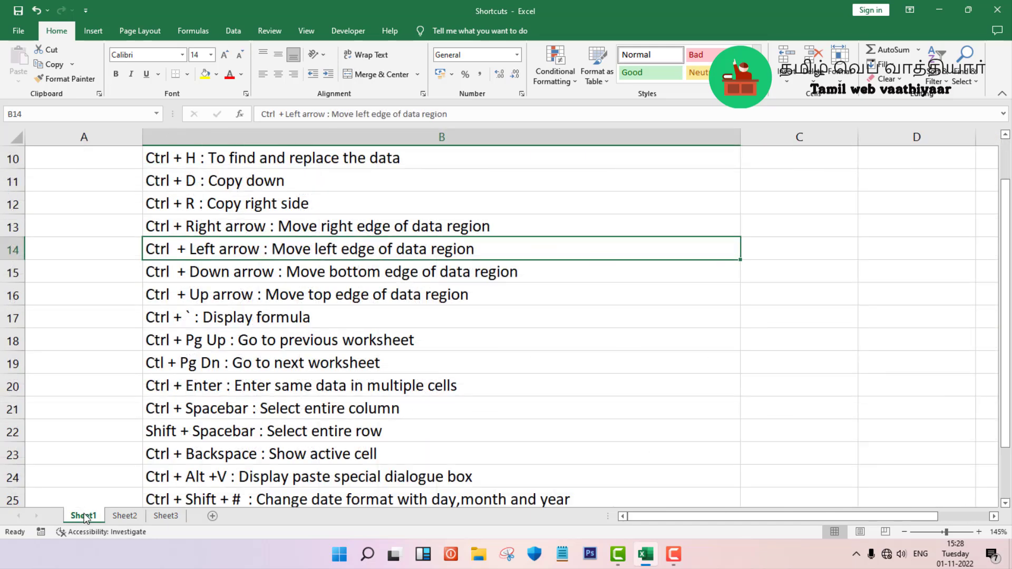
# On Sheet3, use Ctrl+Down and Ctrl+Up to jump between column C's data edges and the last row, ending at C1
pyautogui.click(179, 274)
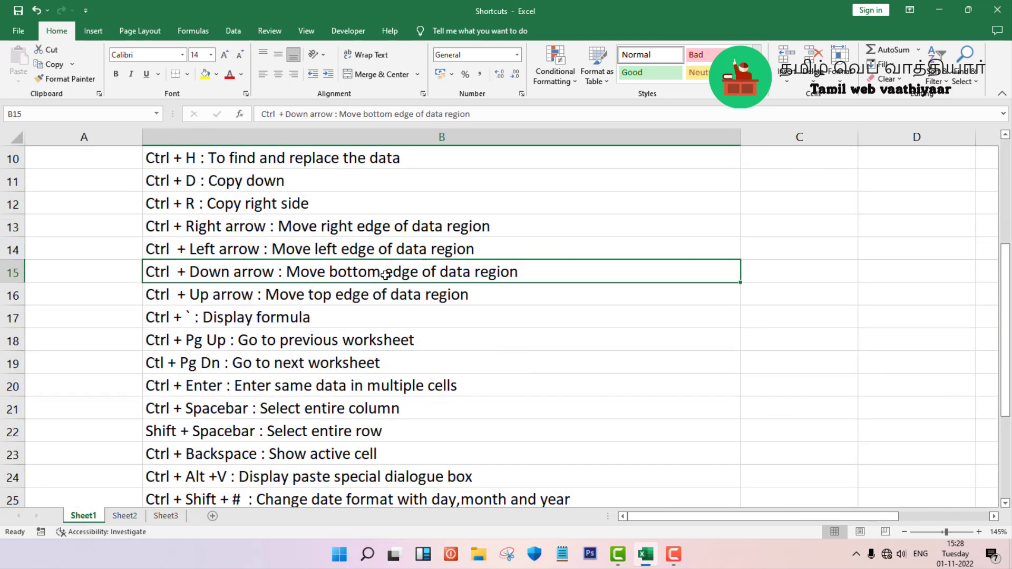
pyautogui.click(359, 295)
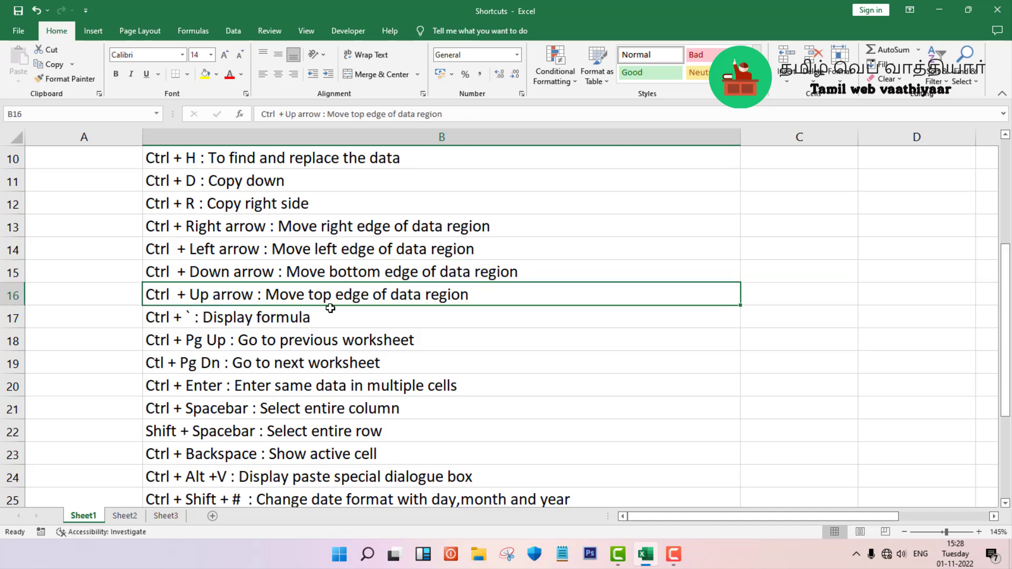
pyautogui.click(166, 516)
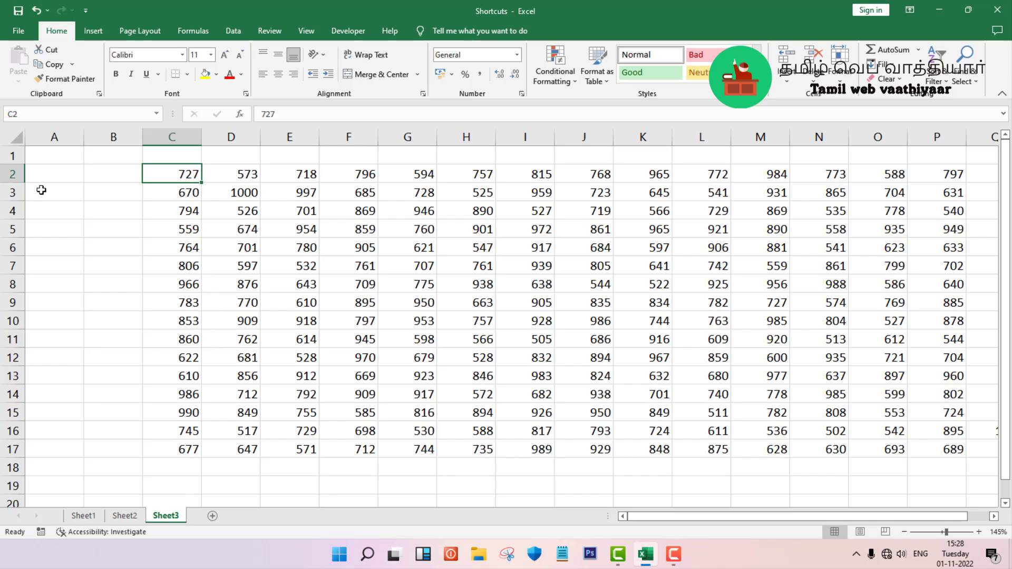
pyautogui.hotkey('ctrl', 'Down')
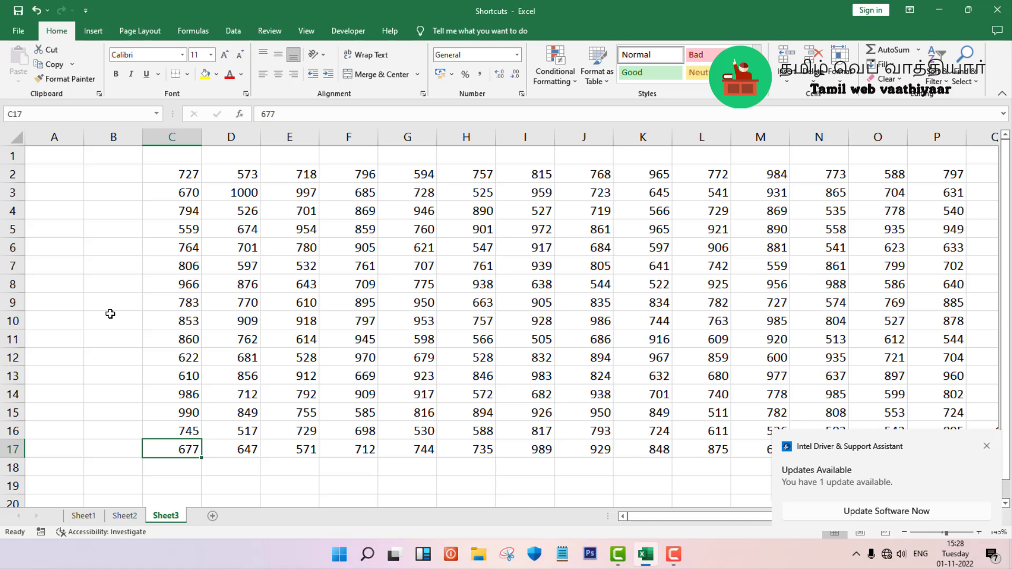
pyautogui.hotkey('ctrl', 'Down')
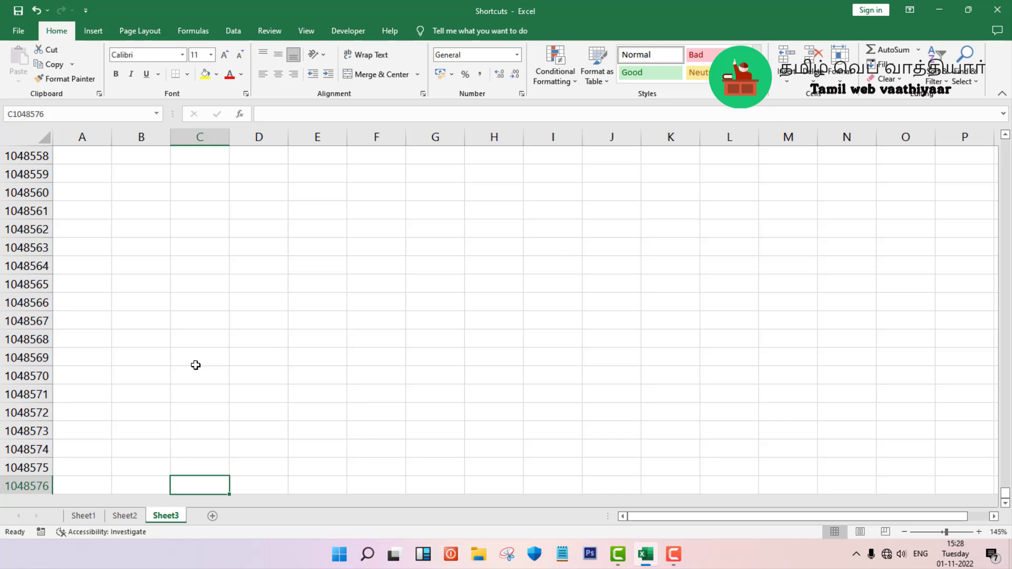
pyautogui.hotkey('ctrl', 'Up')
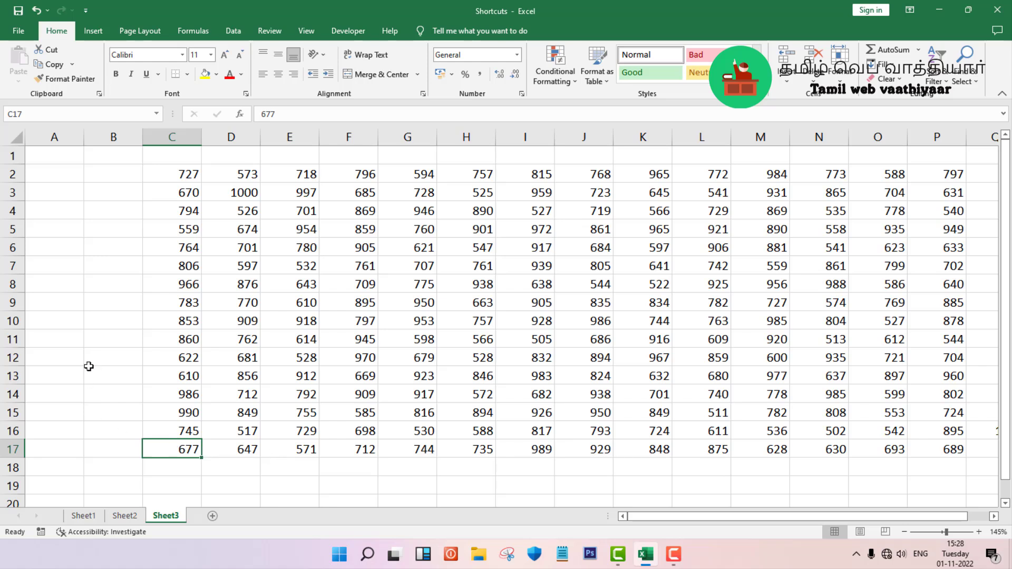
pyautogui.hotkey('ctrl', 'Up')
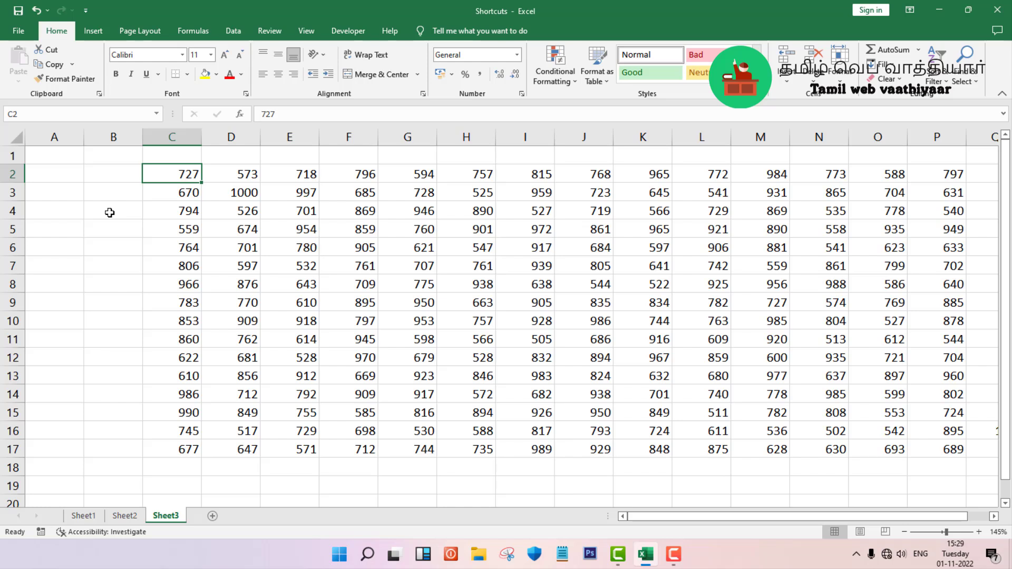
pyautogui.press('Up')
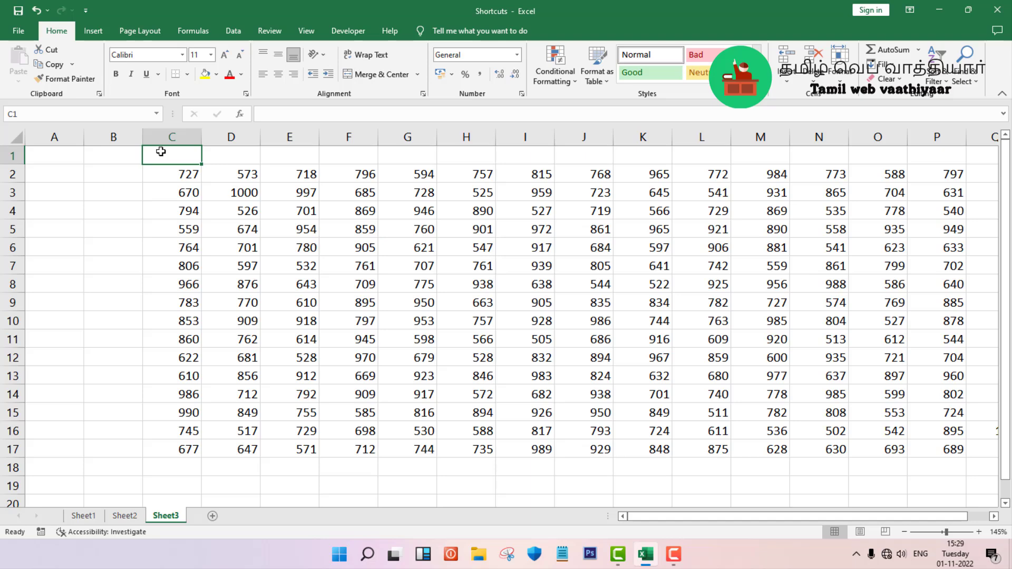
pyautogui.click(91, 515)
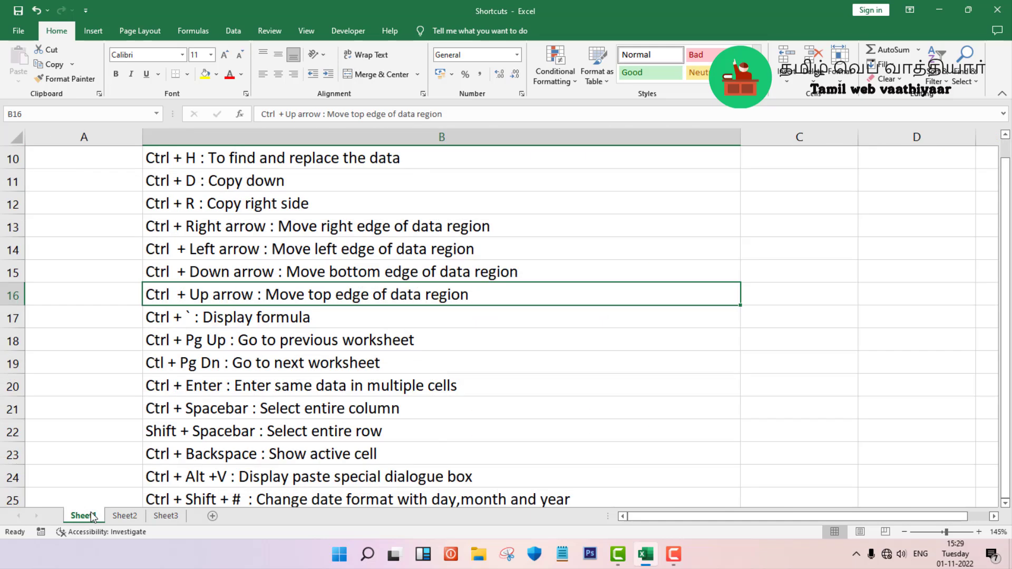
pyautogui.scroll(-1, 285, 343)
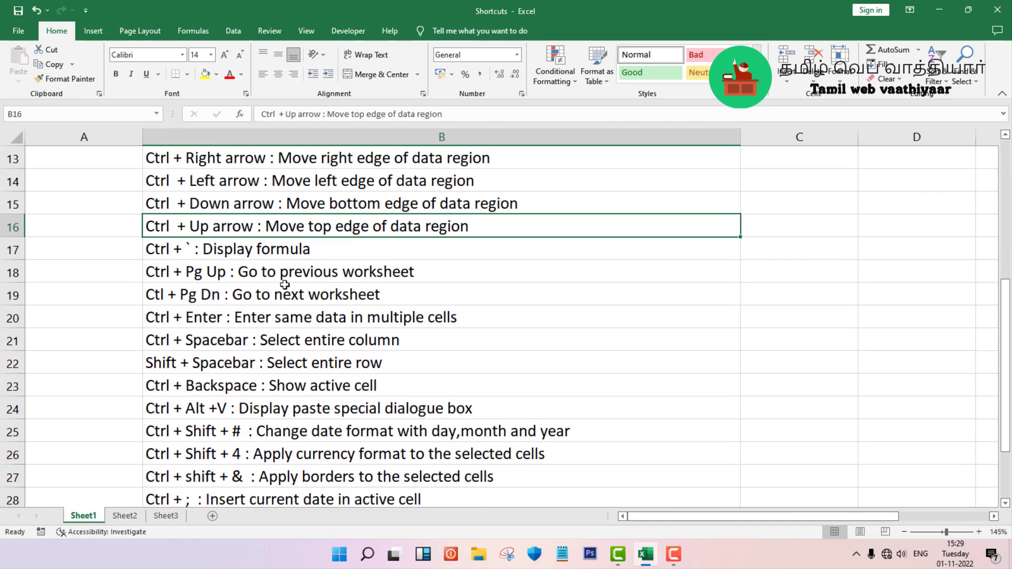
pyautogui.click(294, 254)
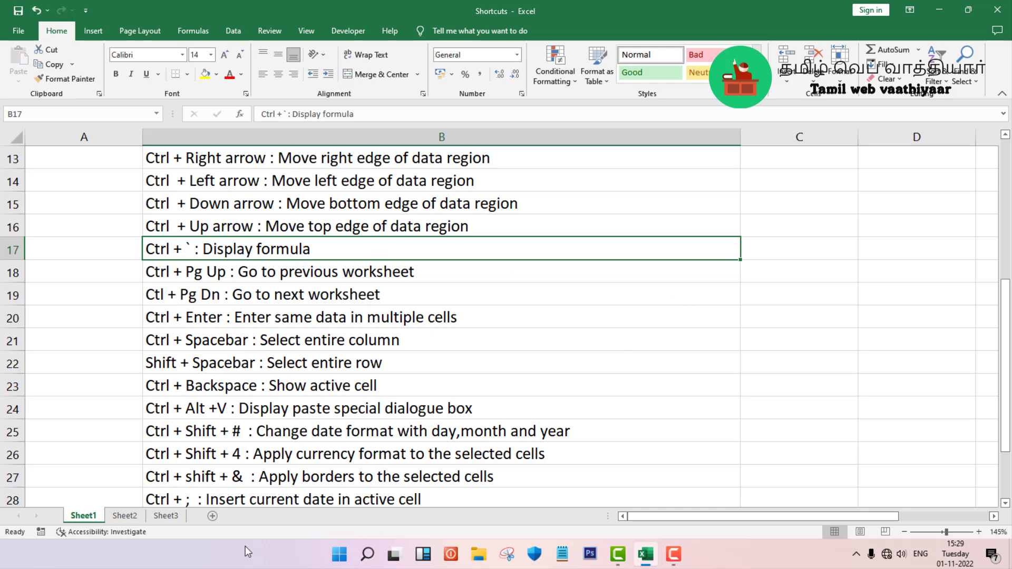
pyautogui.click(129, 518)
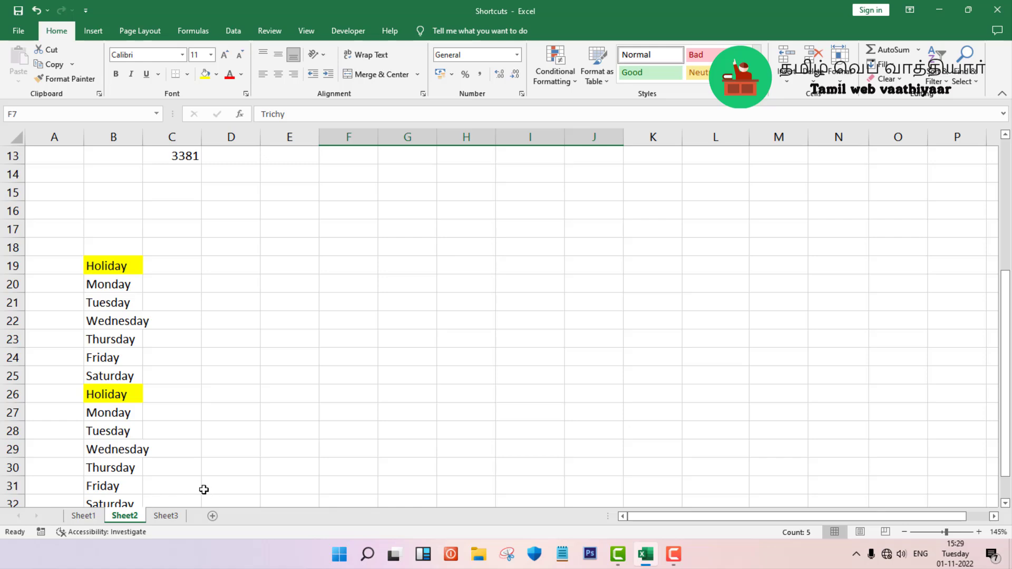
pyautogui.scroll(3, 205, 482)
pyautogui.scroll(1, 205, 482)
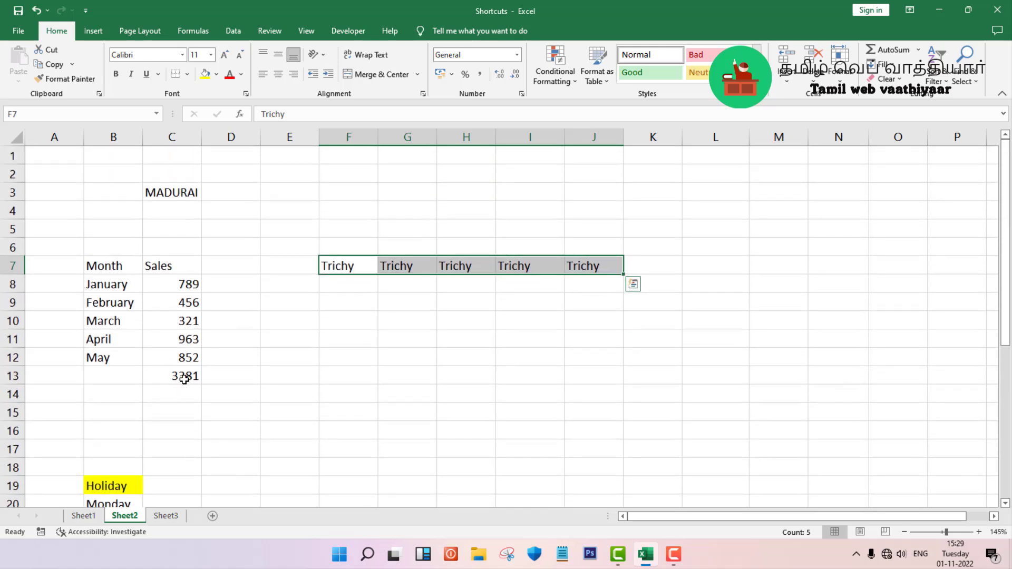
pyautogui.click(185, 379)
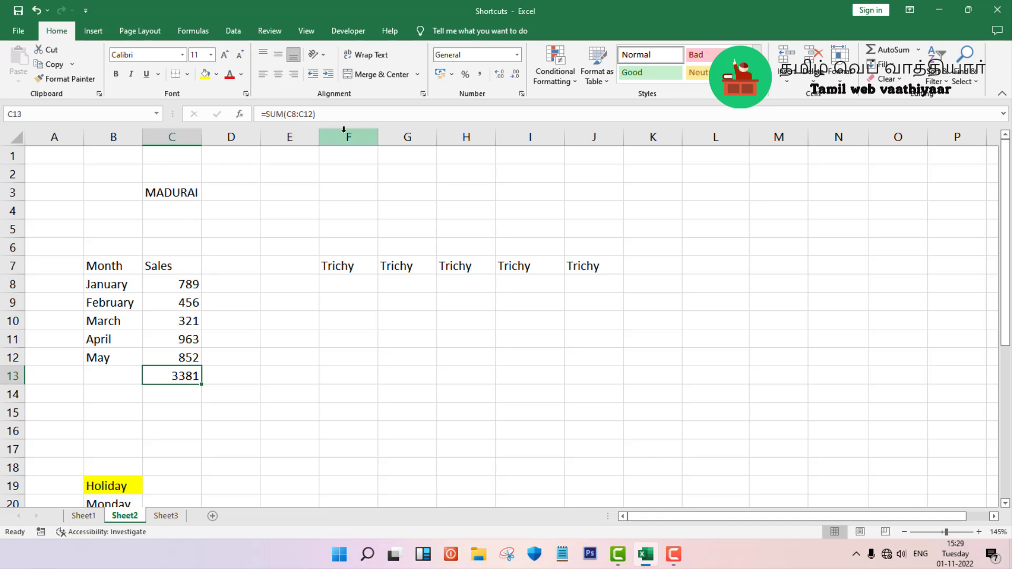
pyautogui.click(275, 373)
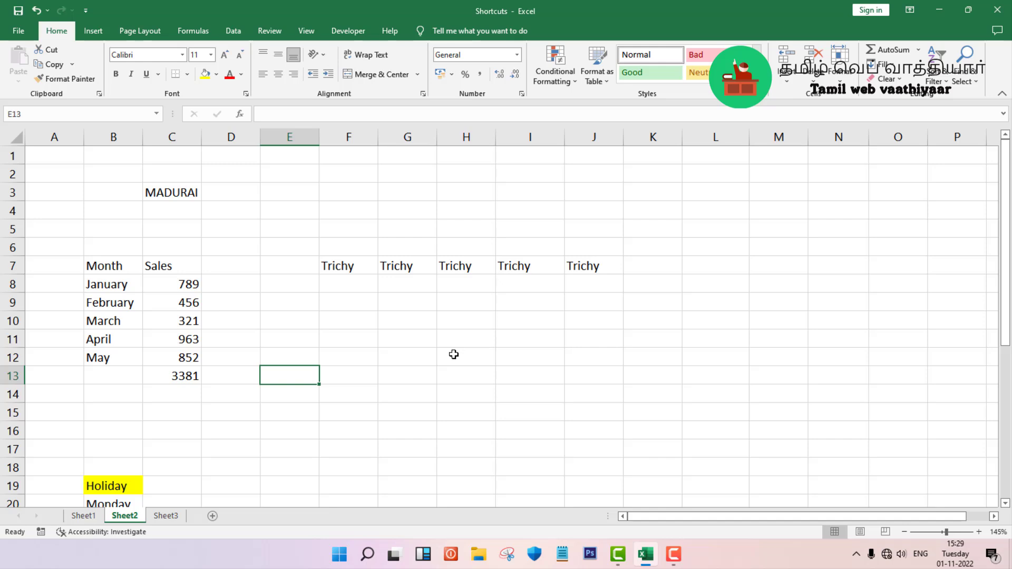
pyautogui.hotkey('ctrl', '`')
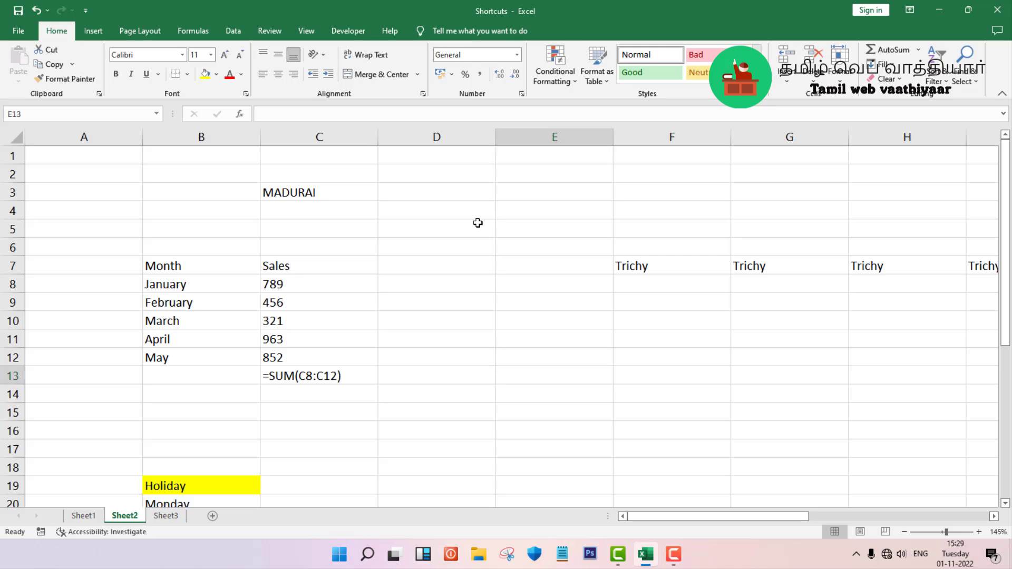
pyautogui.hotkey('ctrl', '`')
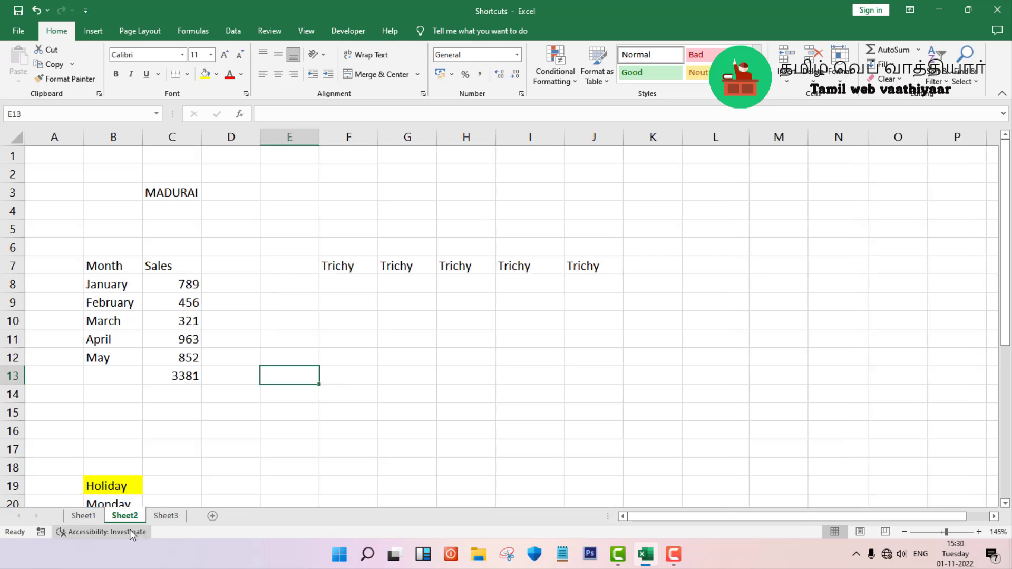
pyautogui.click(83, 516)
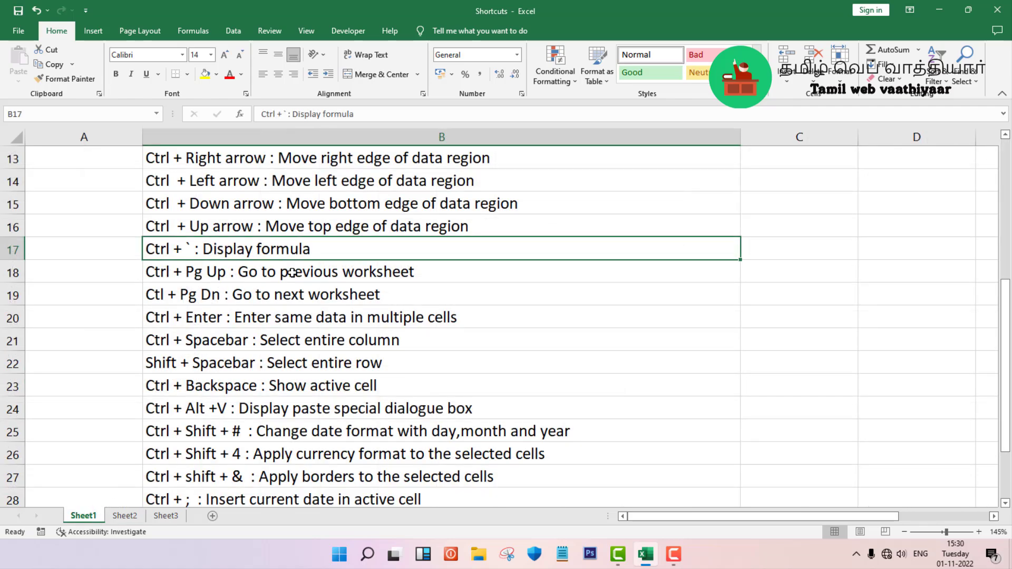
pyautogui.click(293, 273)
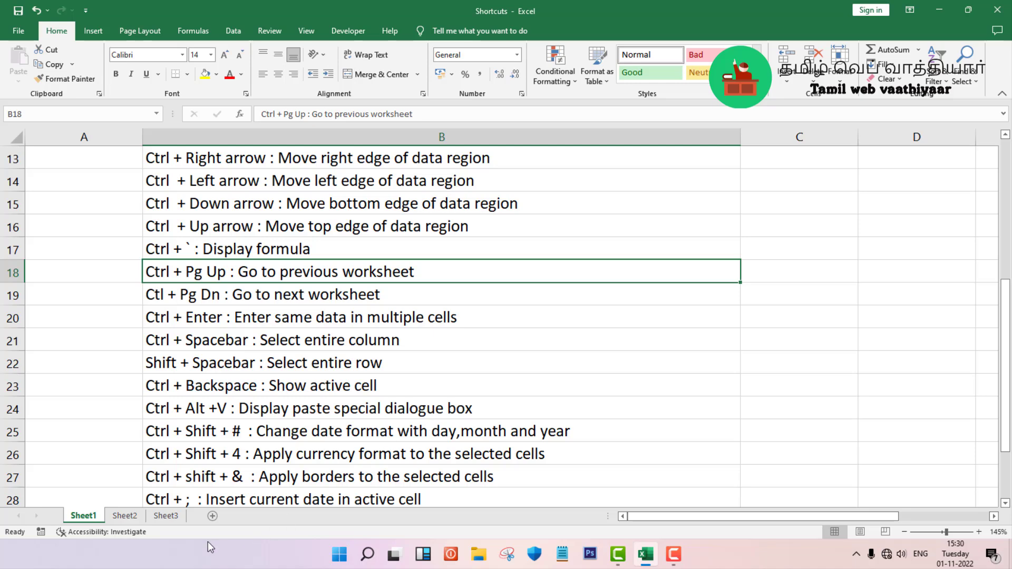
pyautogui.click(167, 517)
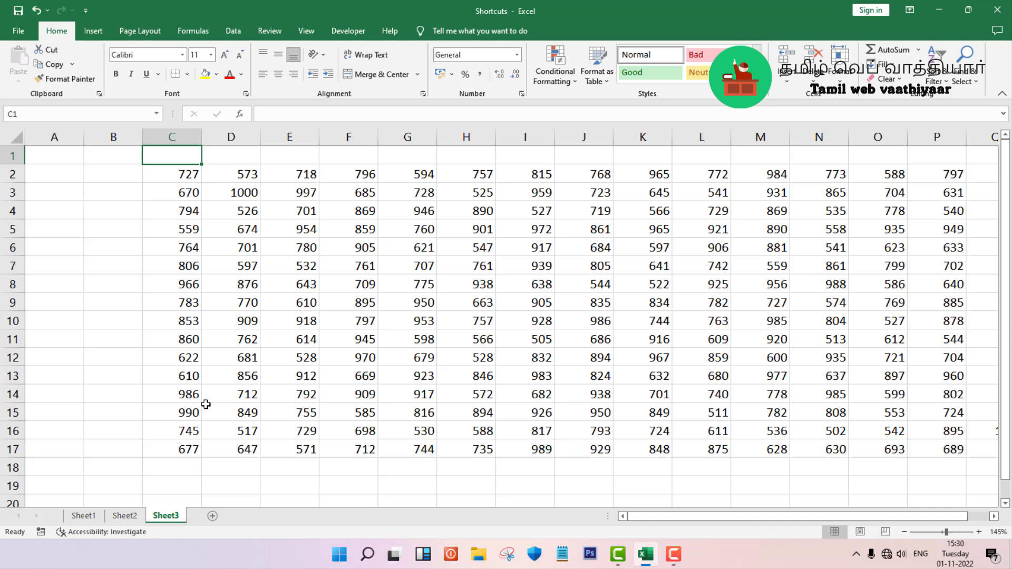
pyautogui.hotkey('ctrl', 'pageup')
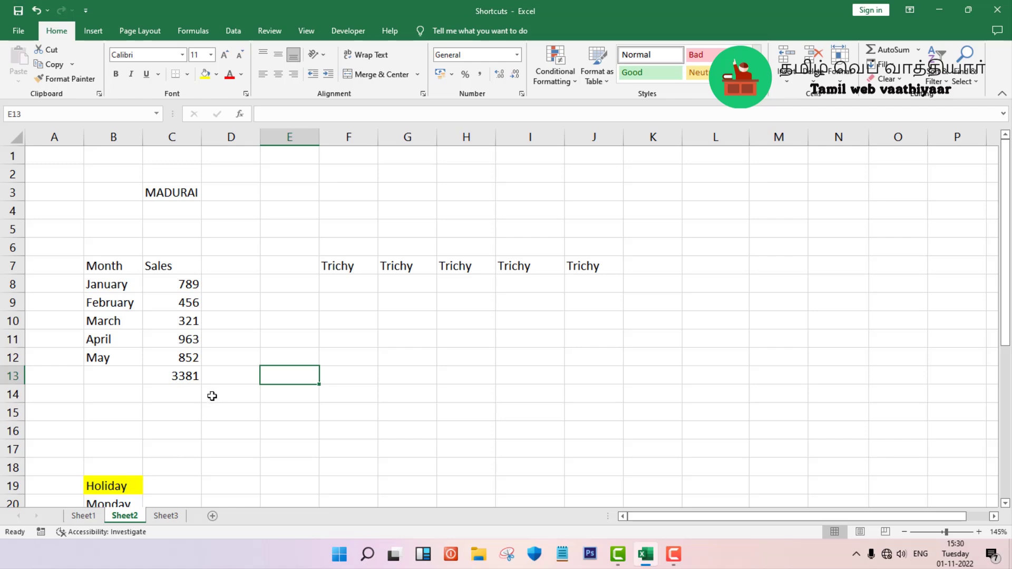
pyautogui.hotkey('ctrl', 'pageup')
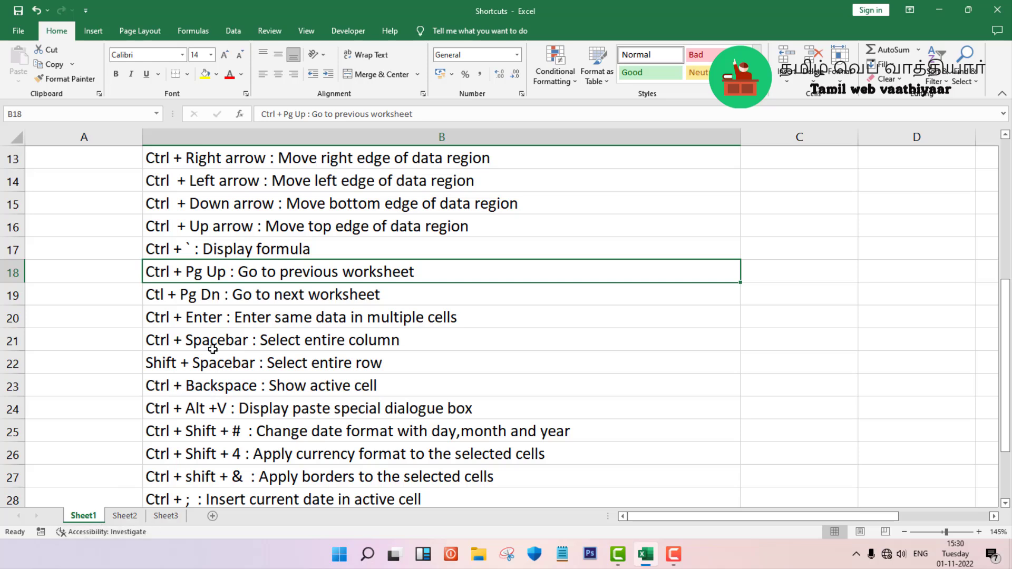
pyautogui.click(197, 295)
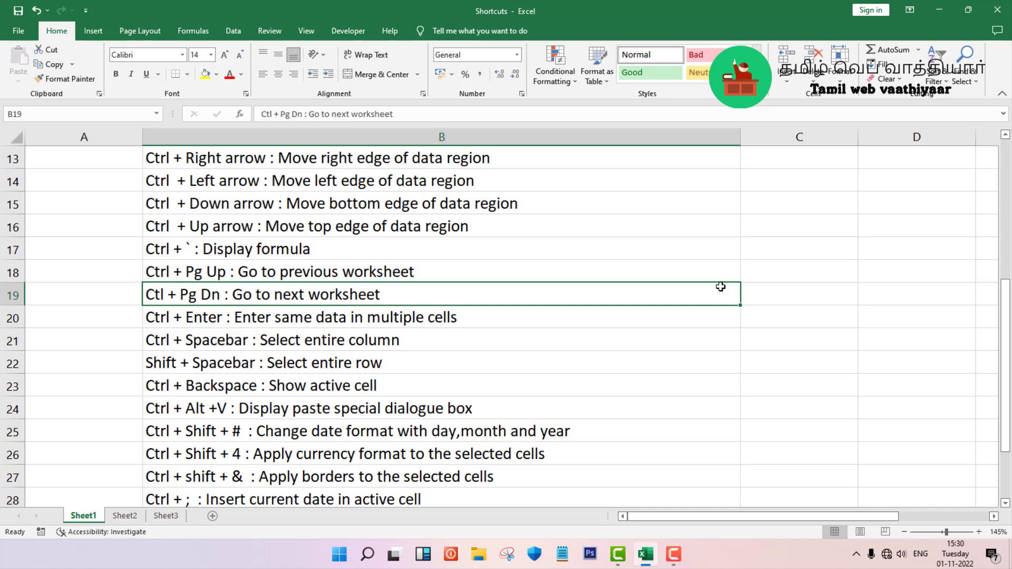
pyautogui.hotkey('ctrl', 'pagedown')
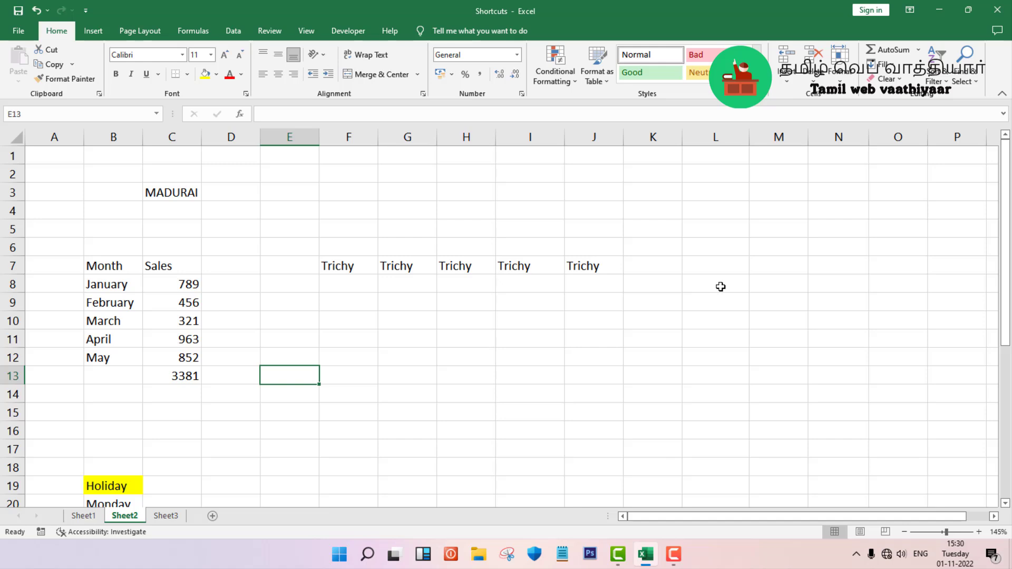
pyautogui.hotkey('ctrl', 'pagedown')
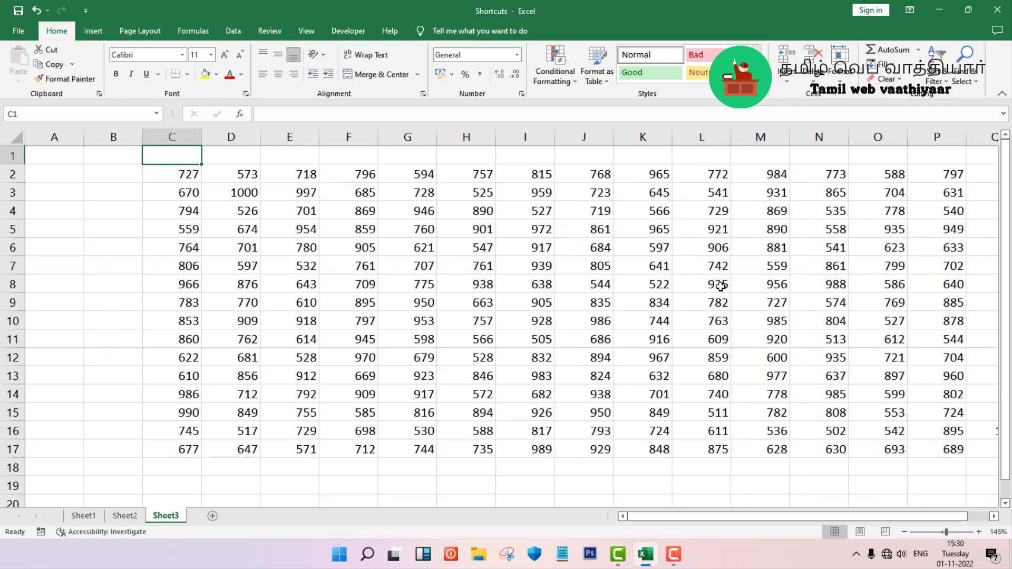
pyautogui.hotkey('ctrl', 'pageup')
pyautogui.hotkey('ctrl', 'pageup')
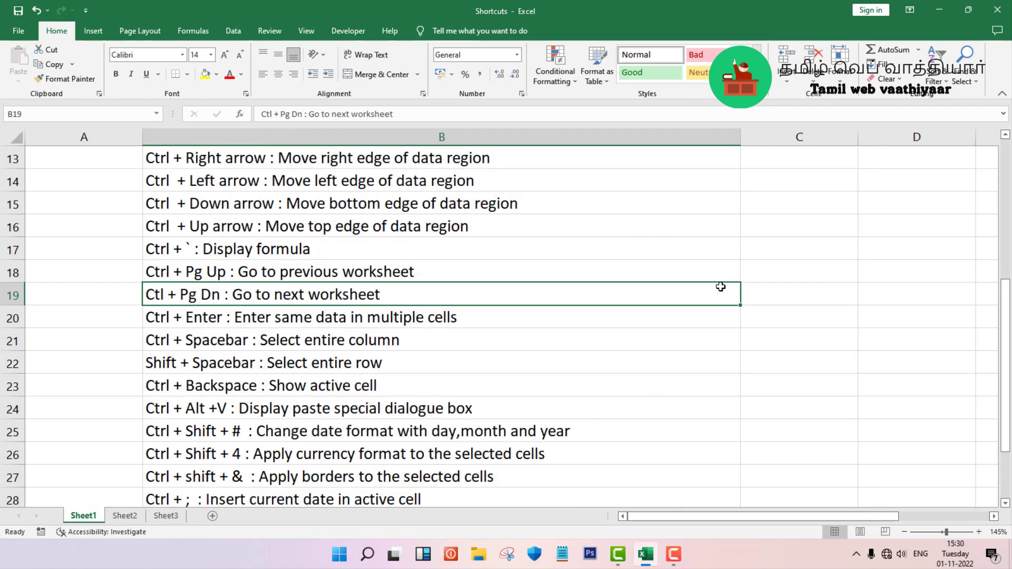
# Enter 100 into all 50 cells of E38:I47 on Sheet2 at once with Ctrl+Enter
pyautogui.click(423, 325)
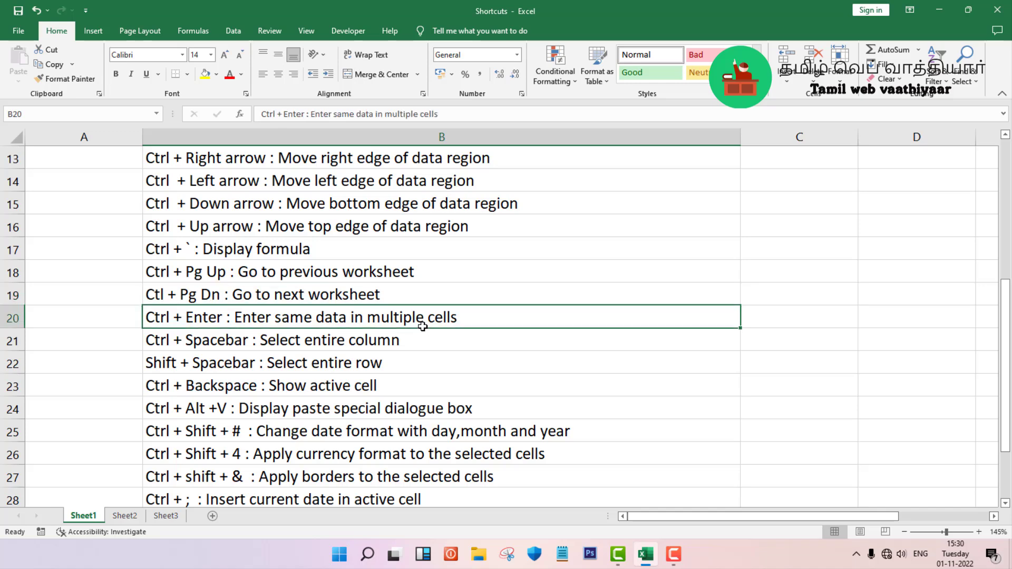
pyautogui.scroll(-1, 511, 353)
pyautogui.scroll(-1, 511, 353)
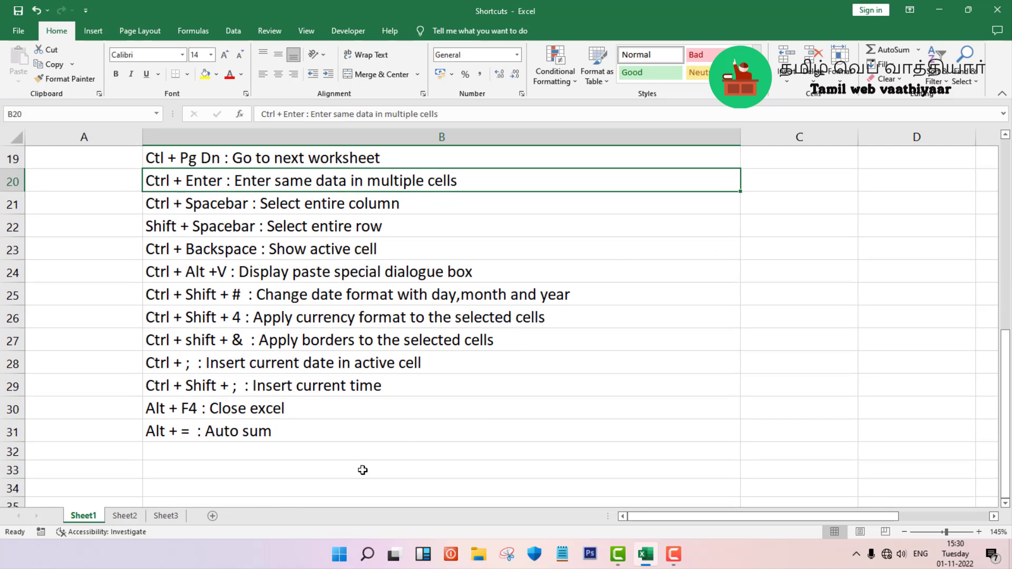
pyautogui.click(146, 517)
pyautogui.scroll(-4, 273, 465)
pyautogui.scroll(-7, 273, 465)
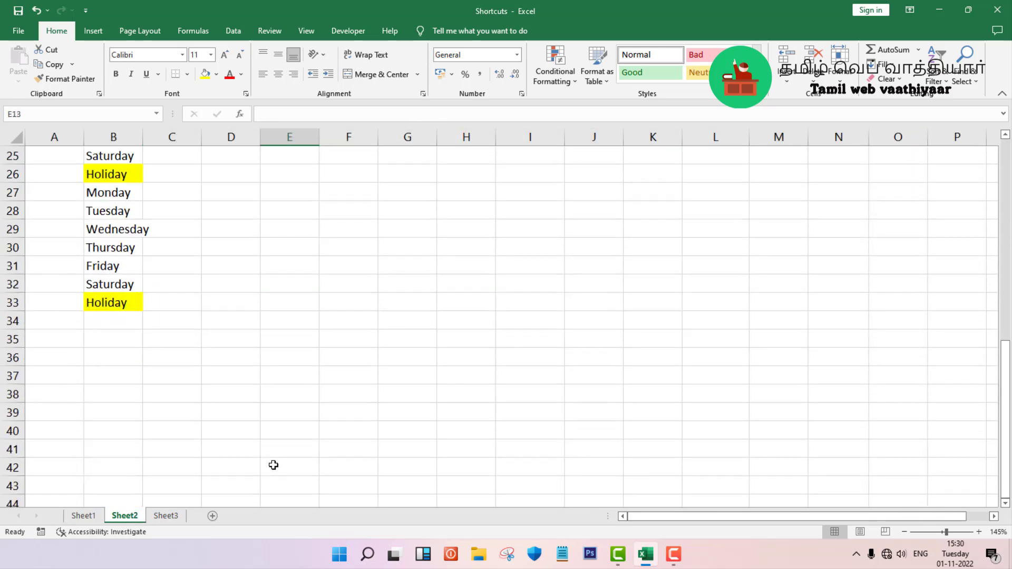
pyautogui.click(296, 221)
pyautogui.moveTo(325, 252); pyautogui.dragTo(555, 401)
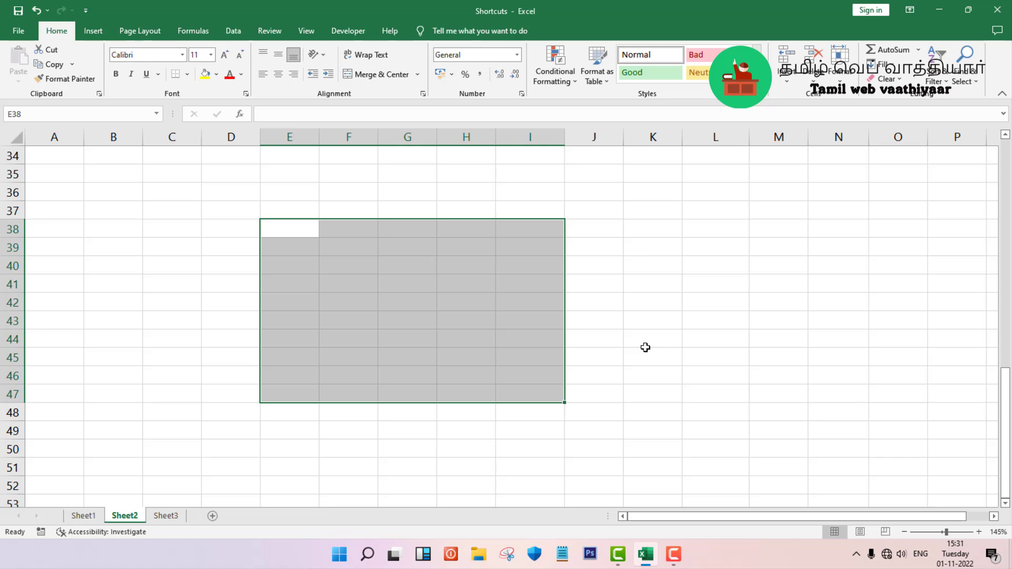
pyautogui.write('100')
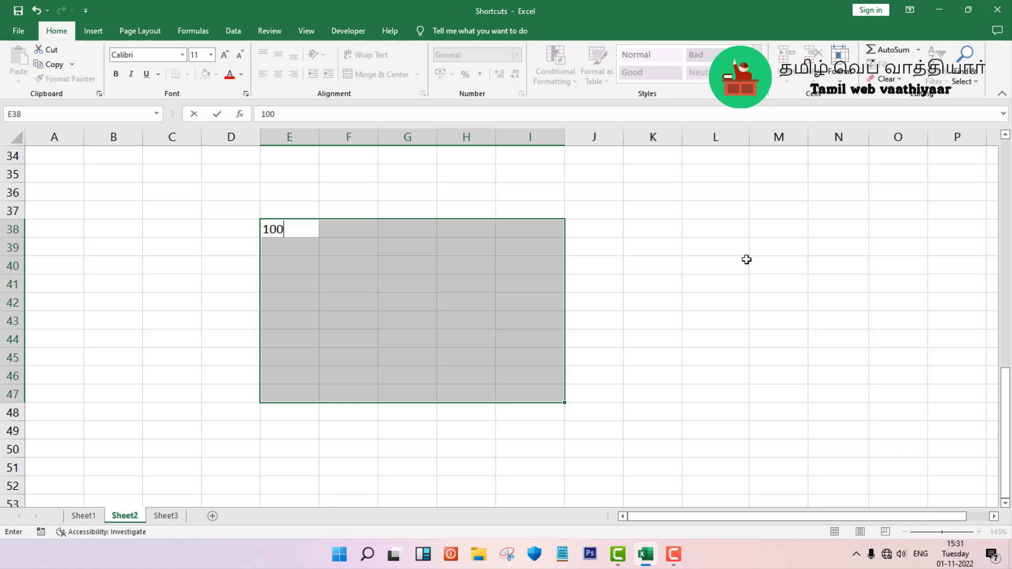
pyautogui.hotkey('ctrl', 'Return')
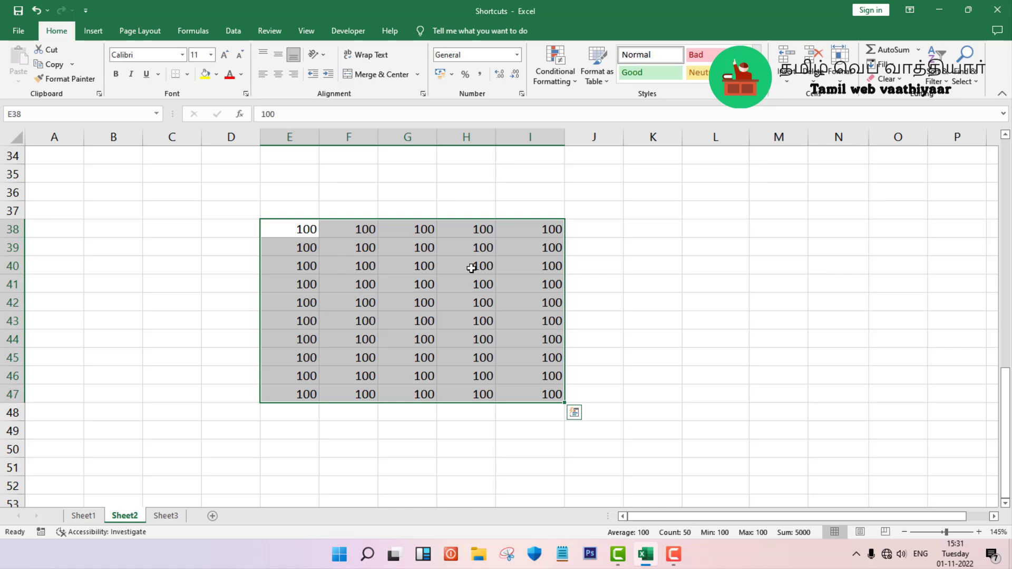
pyautogui.click(76, 514)
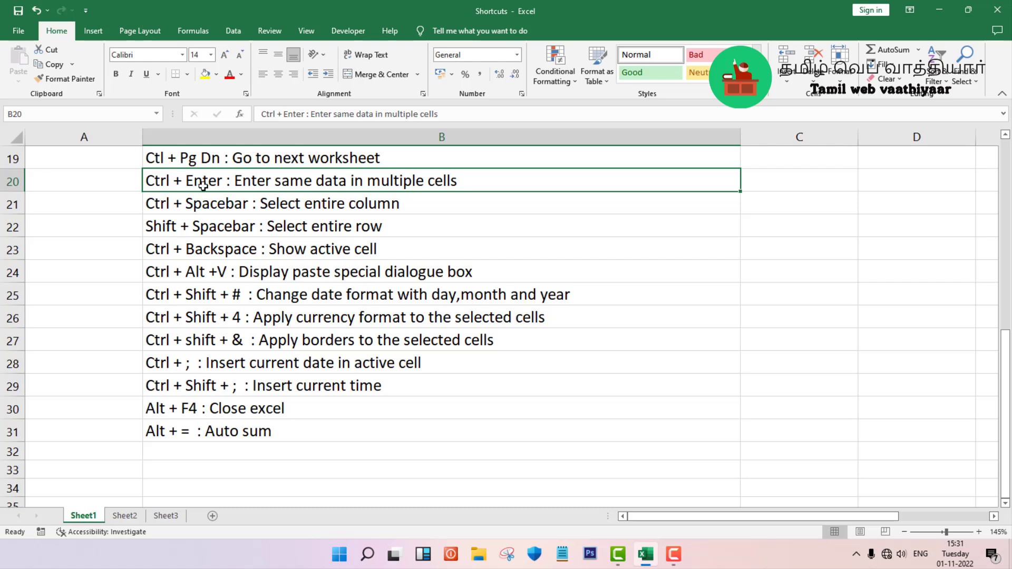
# Select all of column B with Ctrl+Spacebar, review it, then move down to B22
pyautogui.click(198, 204)
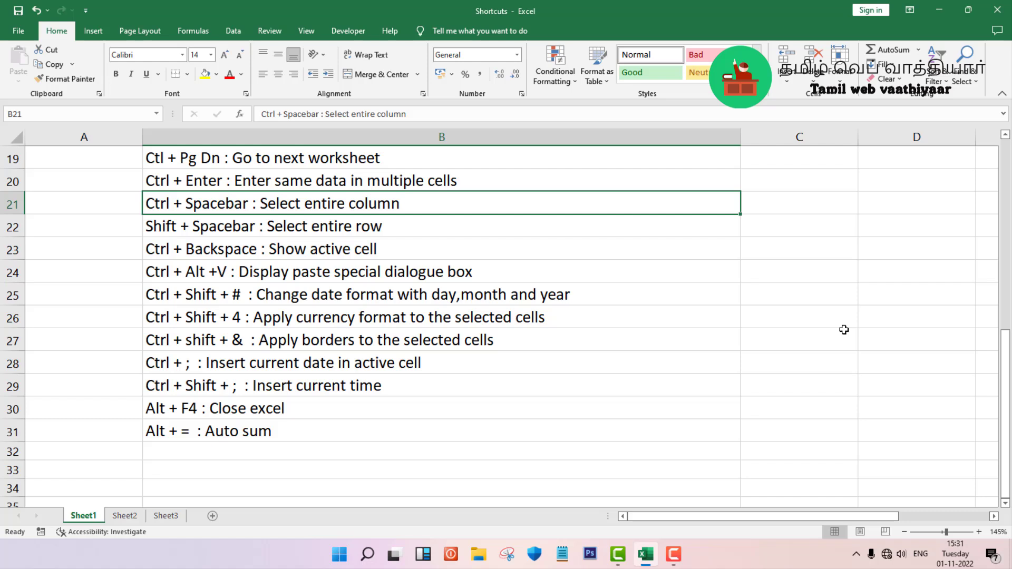
pyautogui.hotkey('ctrl', 'space')
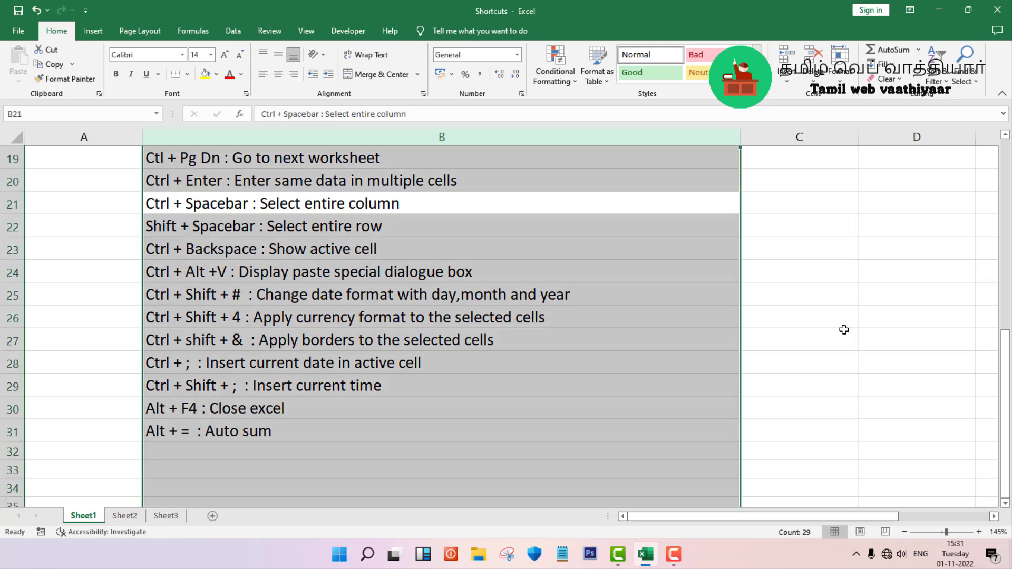
pyautogui.scroll(-11, 844, 330)
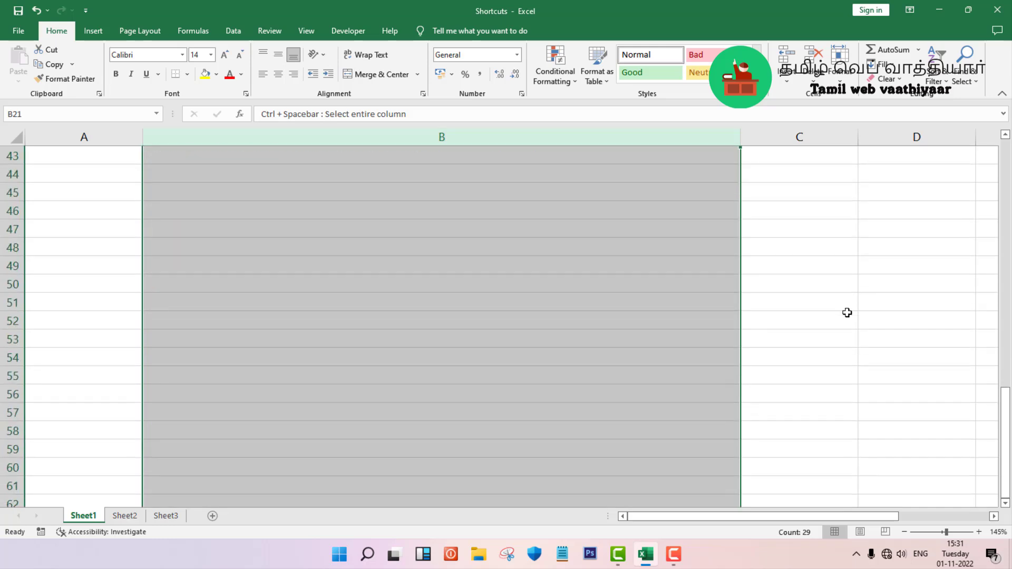
pyautogui.scroll(-3, 846, 312)
pyautogui.scroll(15, 847, 313)
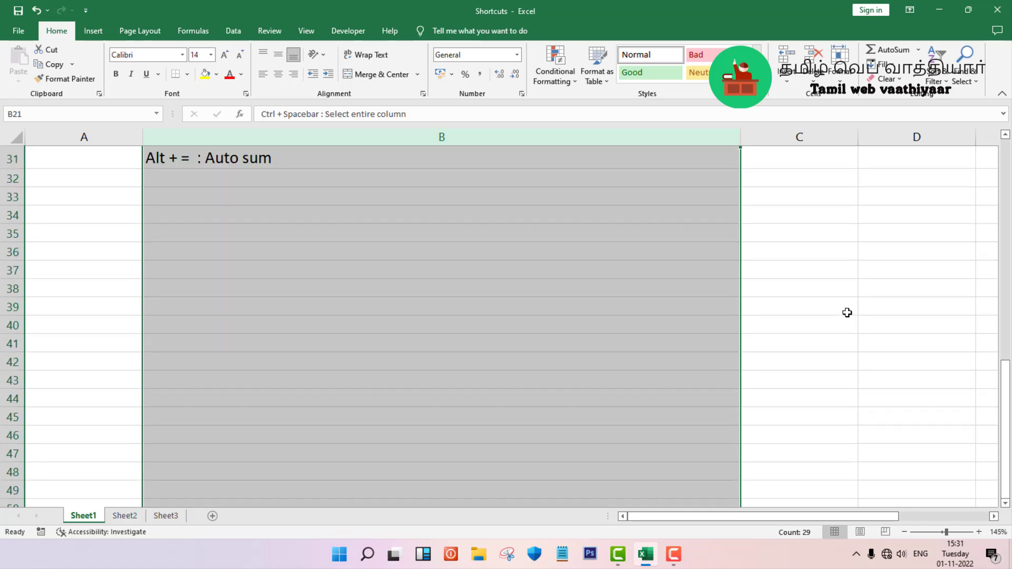
pyautogui.scroll(2, 846, 313)
pyautogui.scroll(-2, 817, 327)
pyautogui.press('Down')
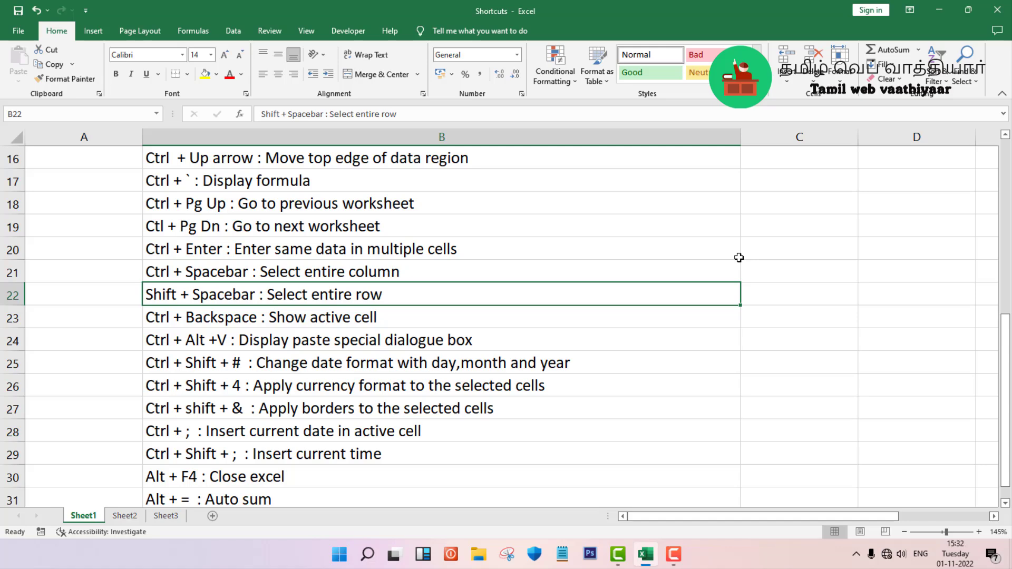
# Select all of row 22 with Shift+Spacebar, then move to the show-active-cell entry in B23
pyautogui.hotkey('shift', 'space')
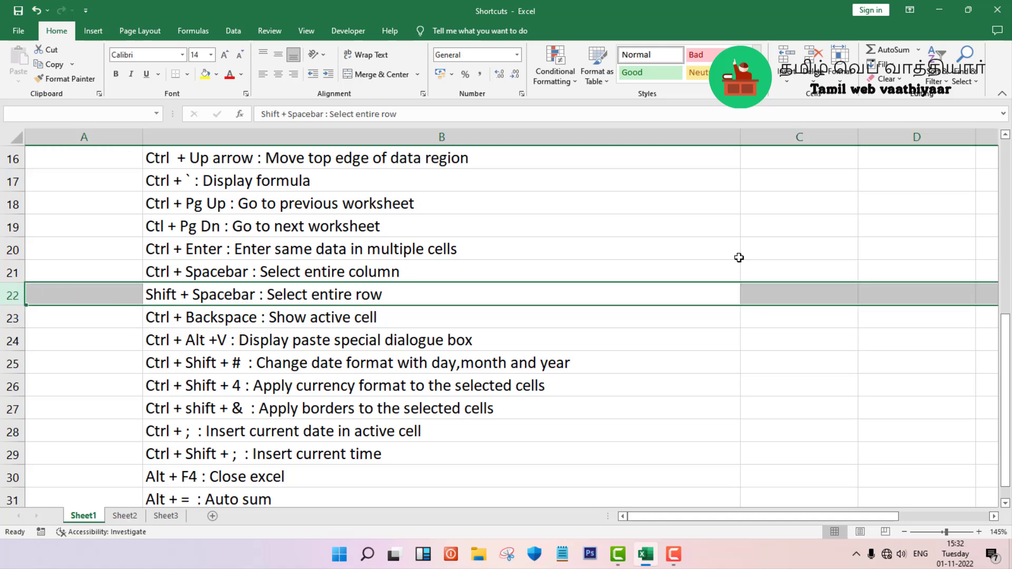
pyautogui.moveTo(752, 519); pyautogui.dragTo(623, 519)
pyautogui.click(196, 325)
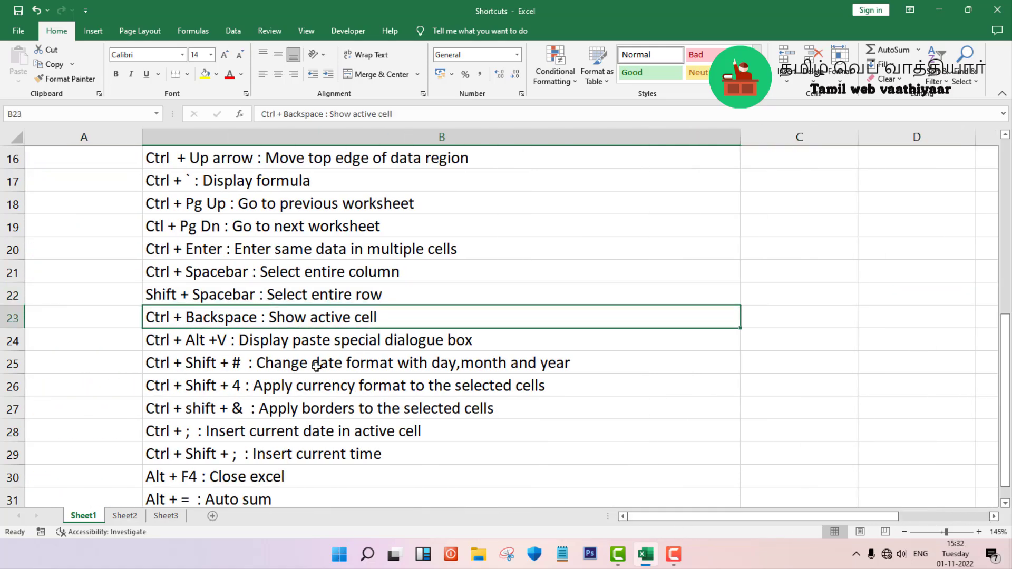
pyautogui.scroll(-1, 536, 444)
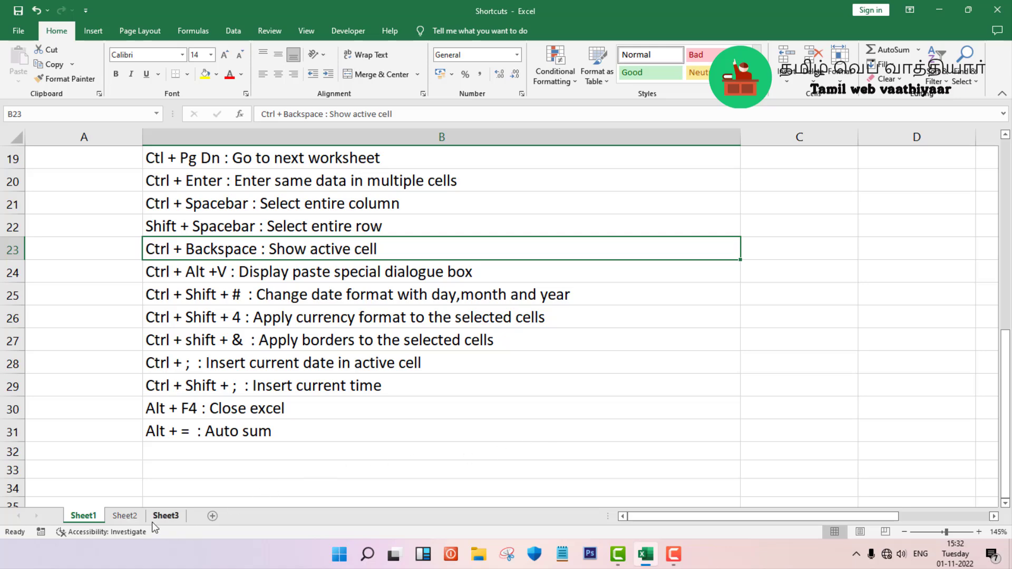
# On Sheet2, make G3 active, scroll away, and bring it back with Ctrl+Backspace
pyautogui.click(129, 516)
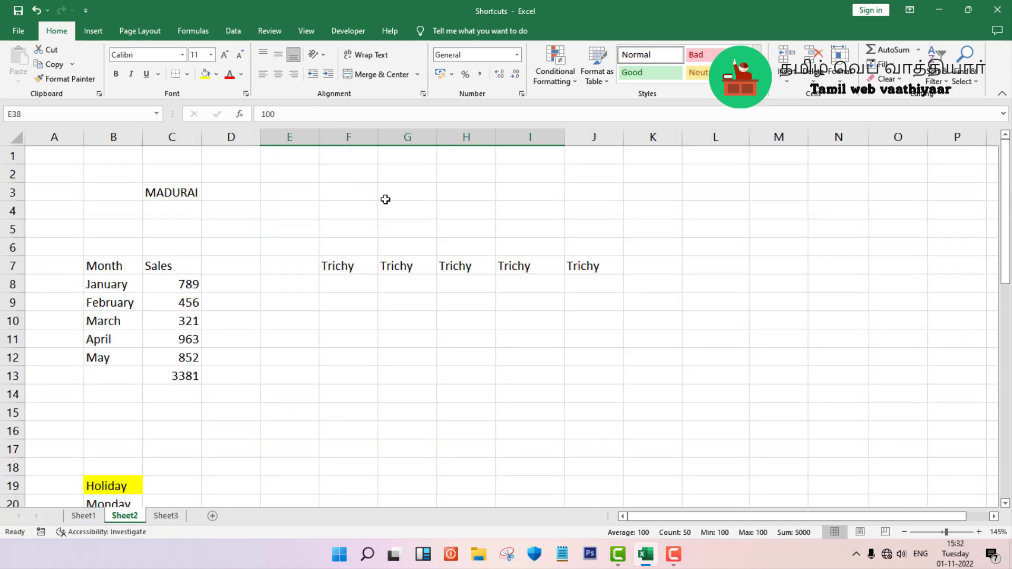
pyautogui.click(401, 192)
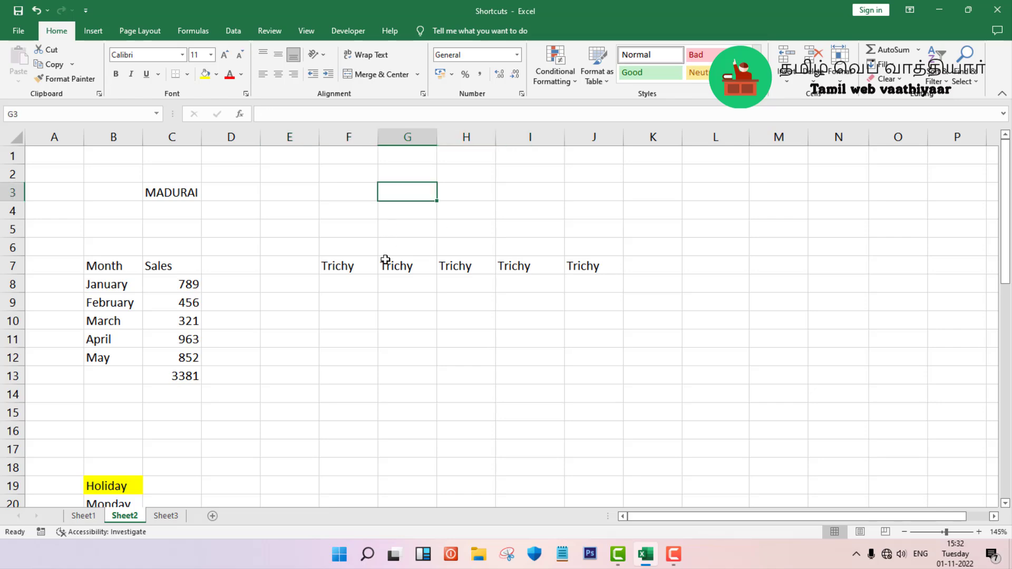
pyautogui.scroll(-5, 409, 347)
pyautogui.scroll(-20, 408, 347)
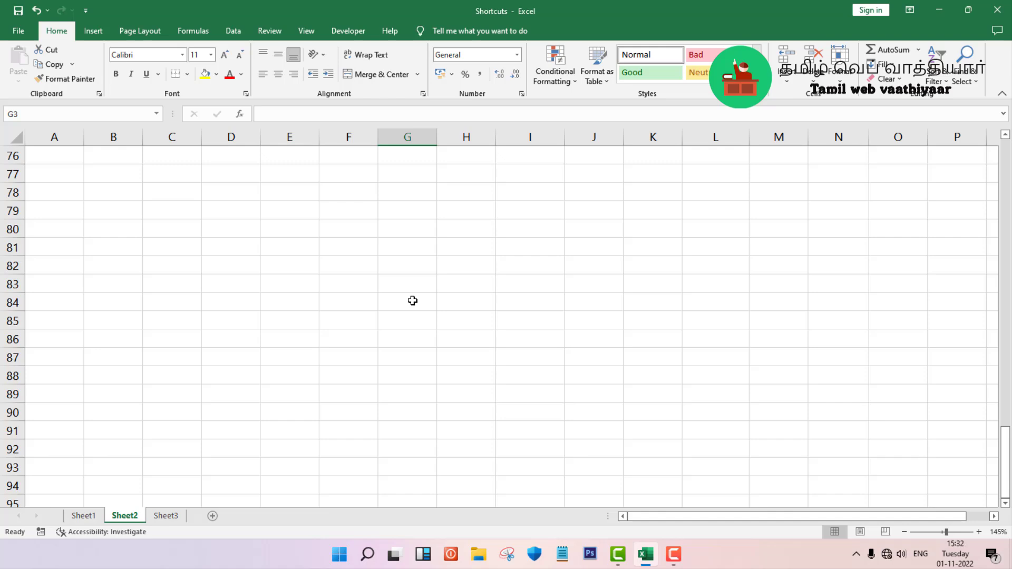
pyautogui.hotkey('ctrl', 'BackSpace')
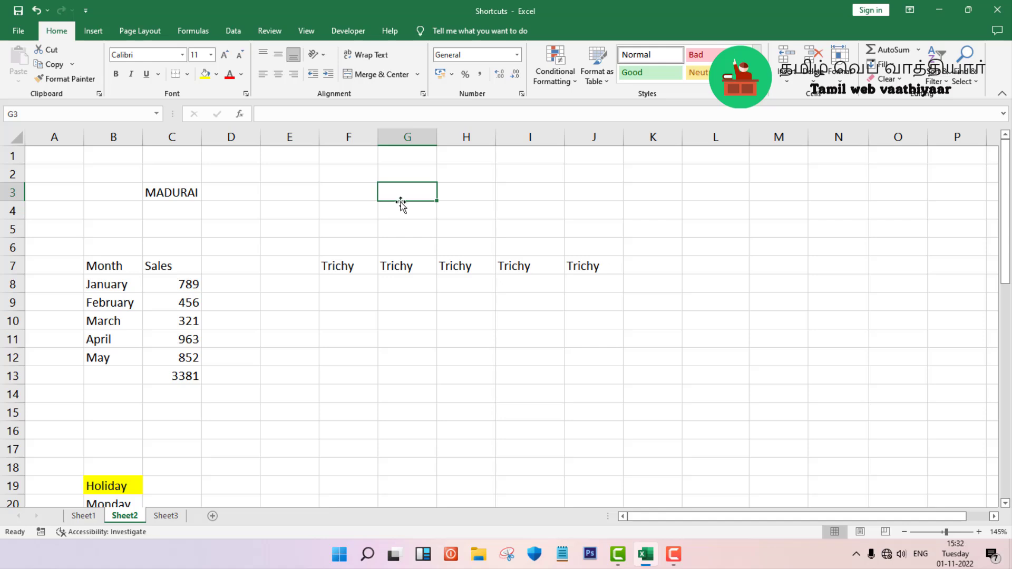
# From the paste special entry in B24, copy the Trichy cell F7 on Sheet2
pyautogui.click(79, 520)
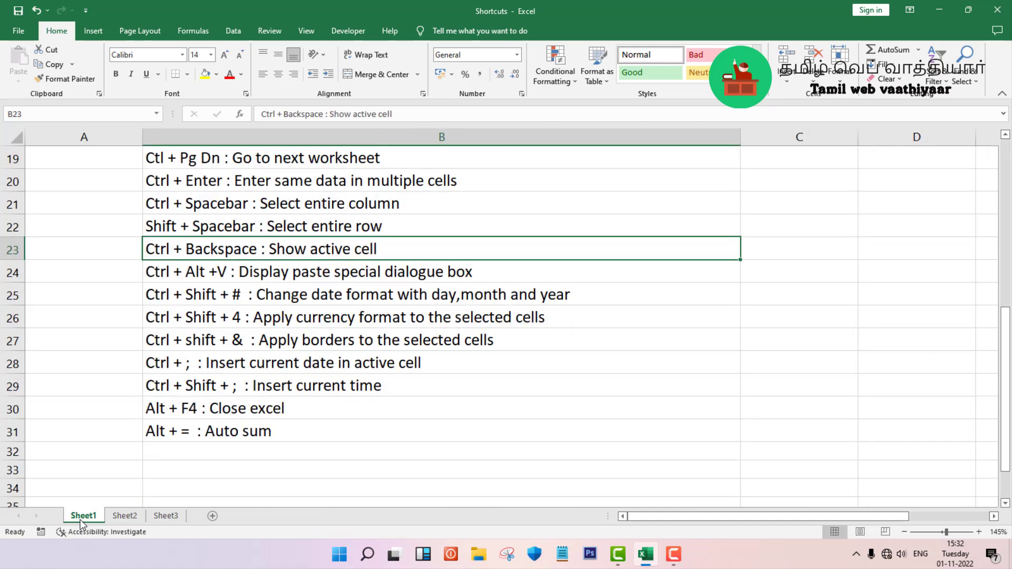
pyautogui.click(274, 275)
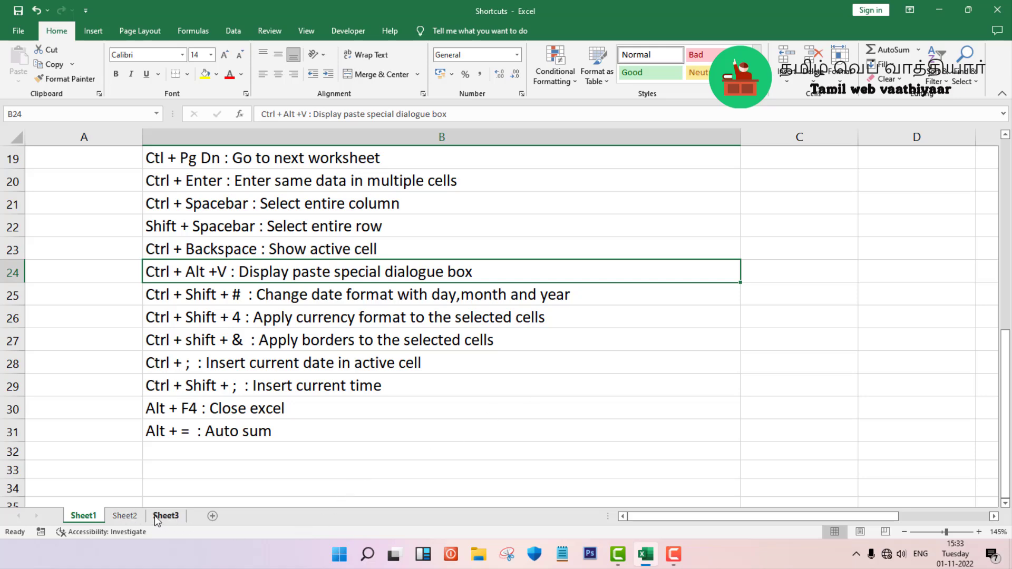
pyautogui.click(126, 516)
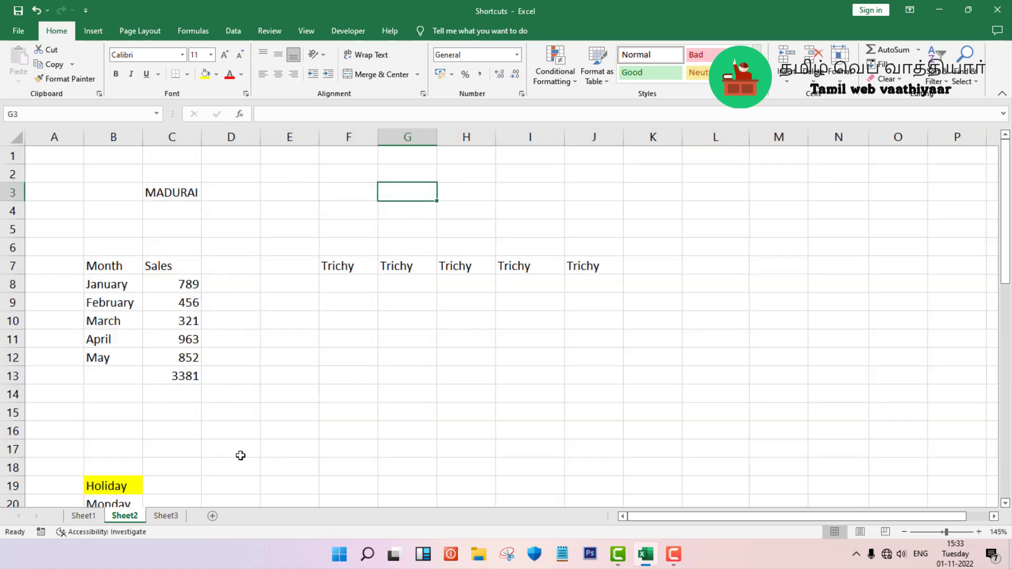
pyautogui.click(335, 269)
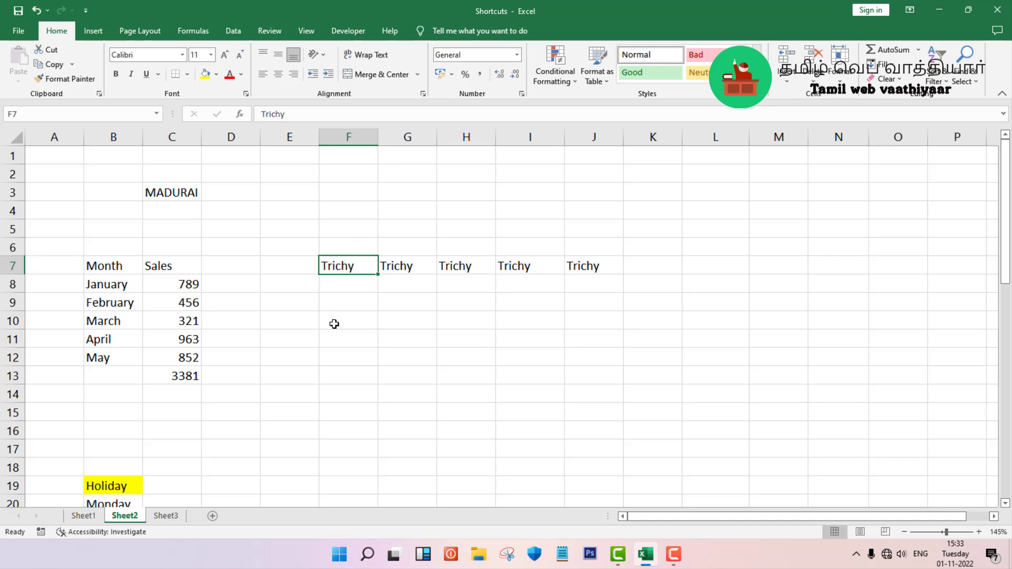
pyautogui.hotkey('ctrl', 'c')
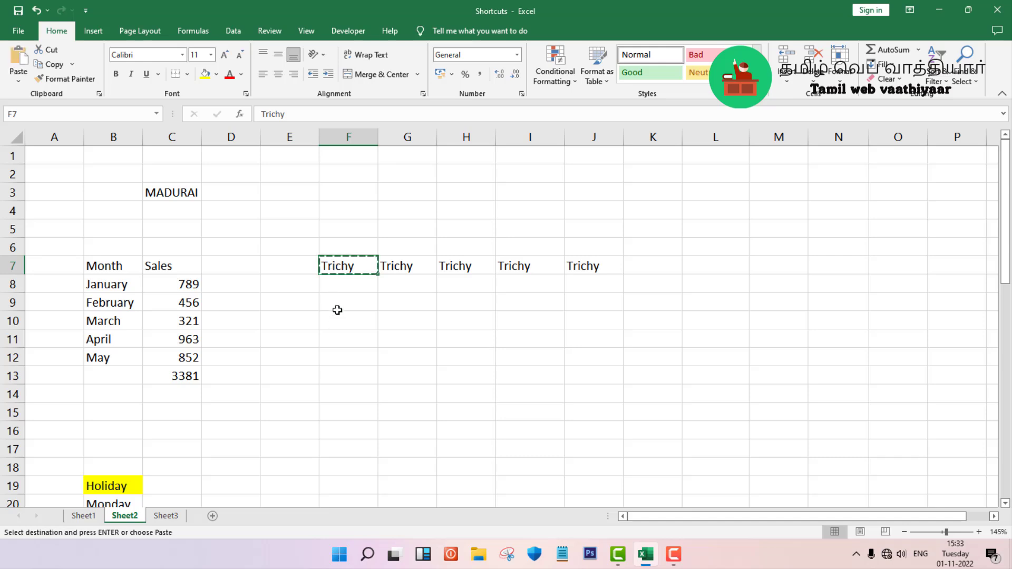
# Open Paste Special for K9 with Ctrl+Alt+V, cancel it, and clear the copy
pyautogui.click(648, 302)
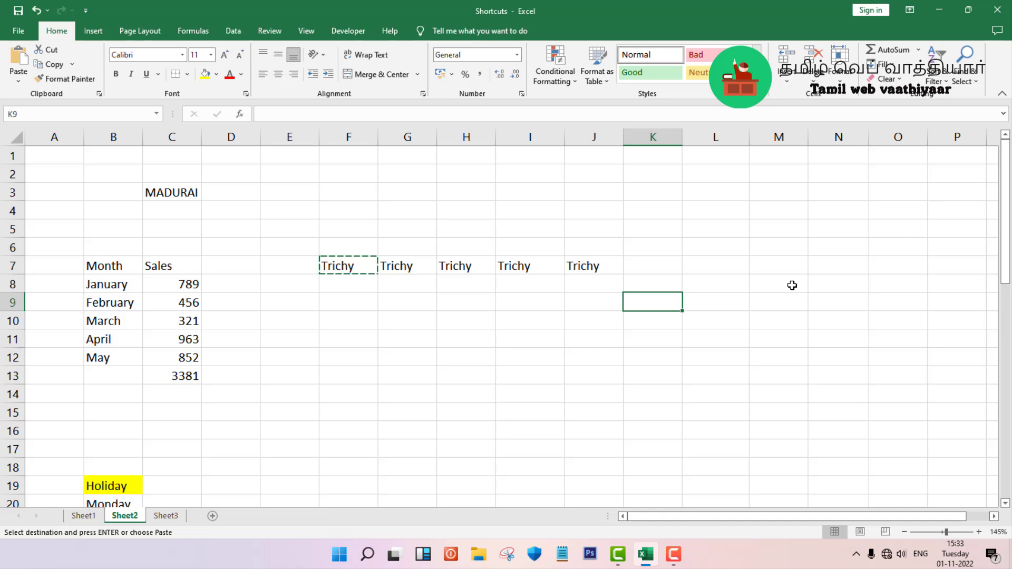
pyautogui.hotkey('ctrl', 'alt', 'v')
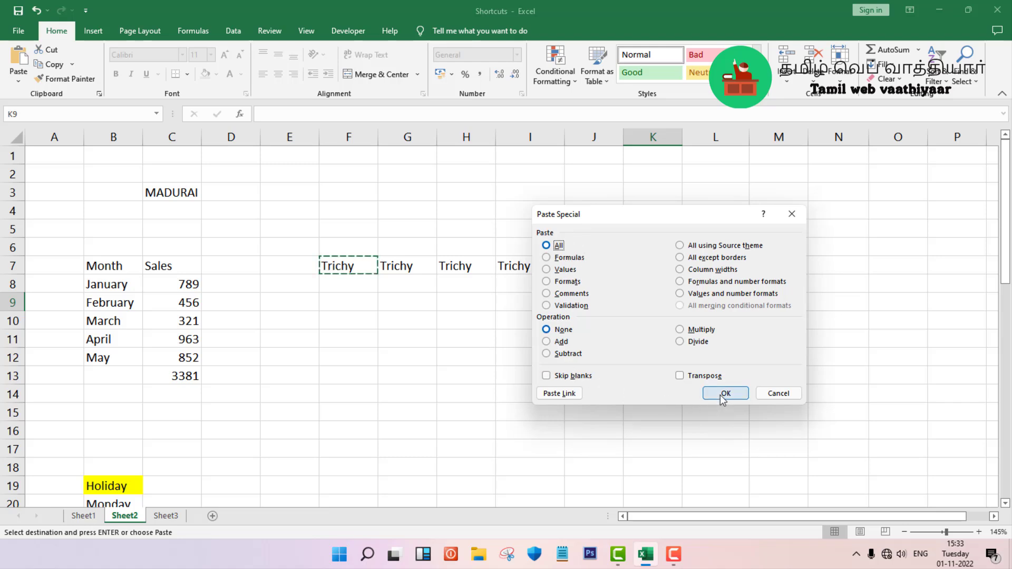
pyautogui.click(770, 396)
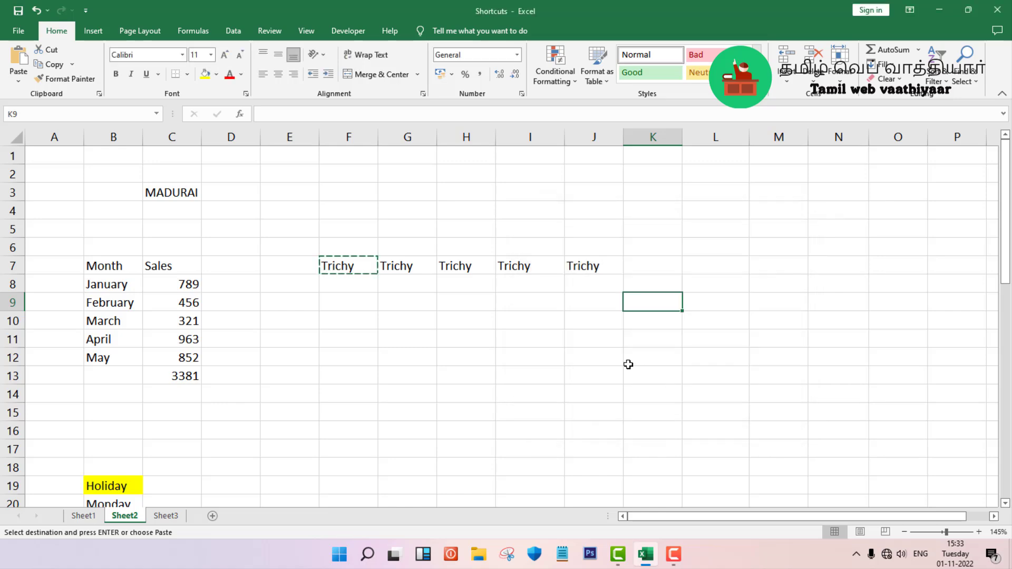
pyautogui.press('Escape')
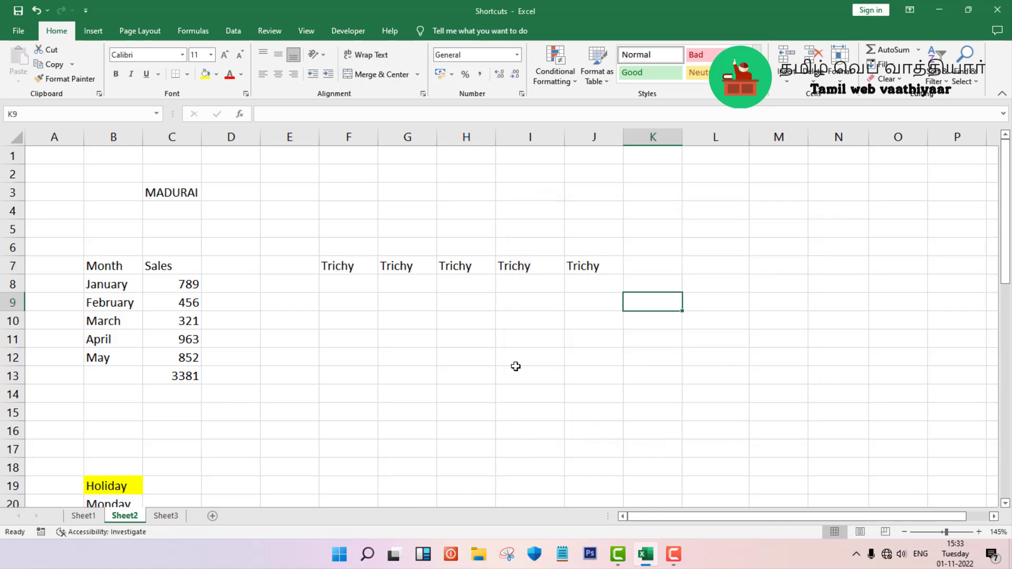
# From the date-format entry in B25, enter 10 June in Sheet3 cell G25
pyautogui.click(96, 518)
pyautogui.click(265, 297)
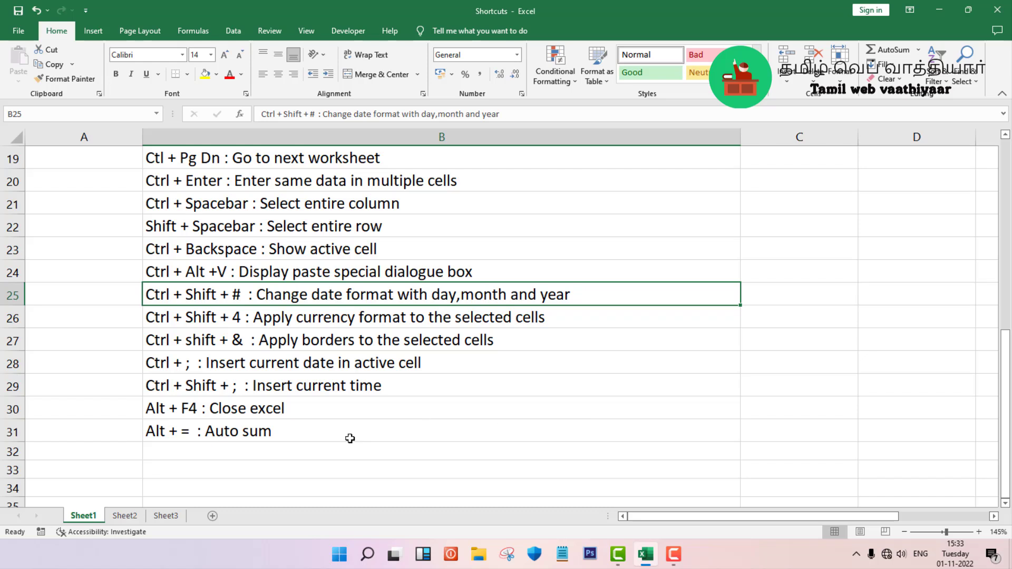
pyautogui.click(164, 515)
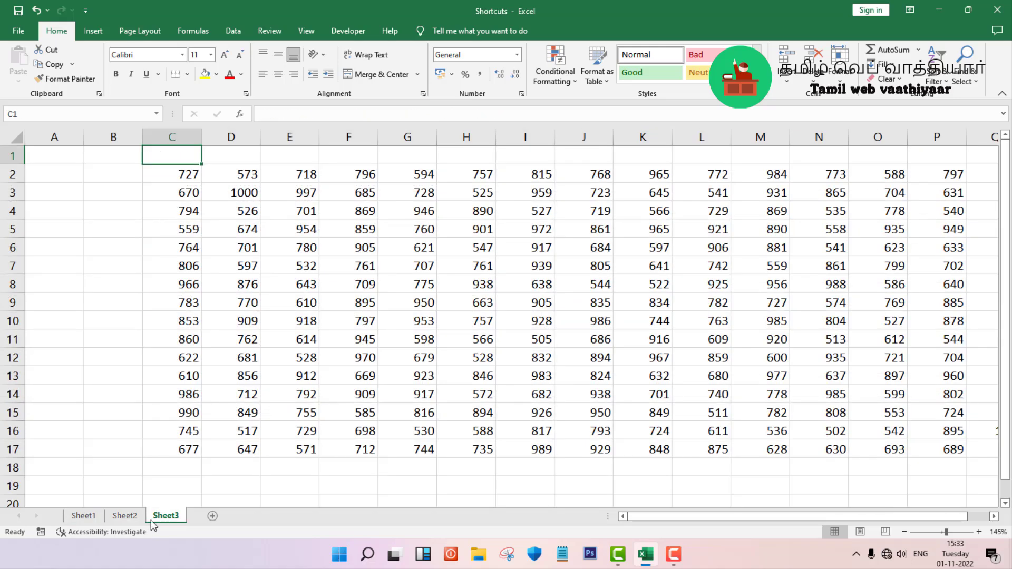
pyautogui.scroll(-6, 210, 440)
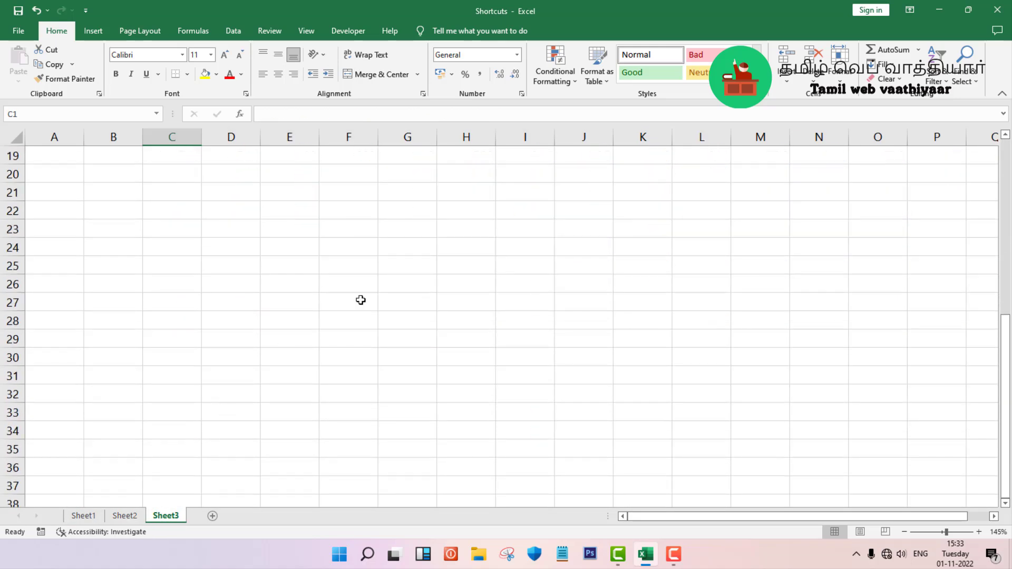
pyautogui.click(407, 267)
pyautogui.write('10')
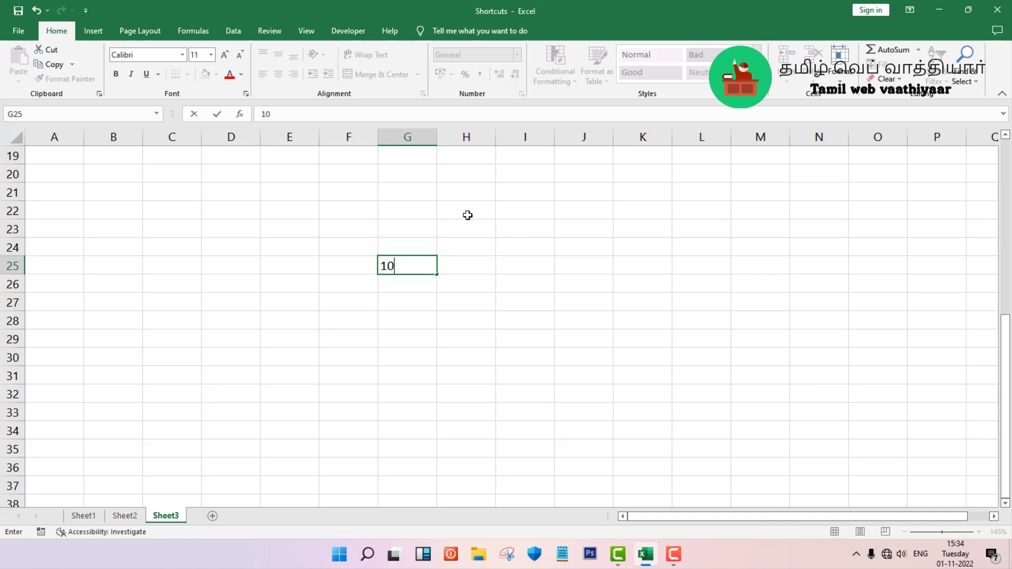
pyautogui.write(' JUne')
pyautogui.press('Return')
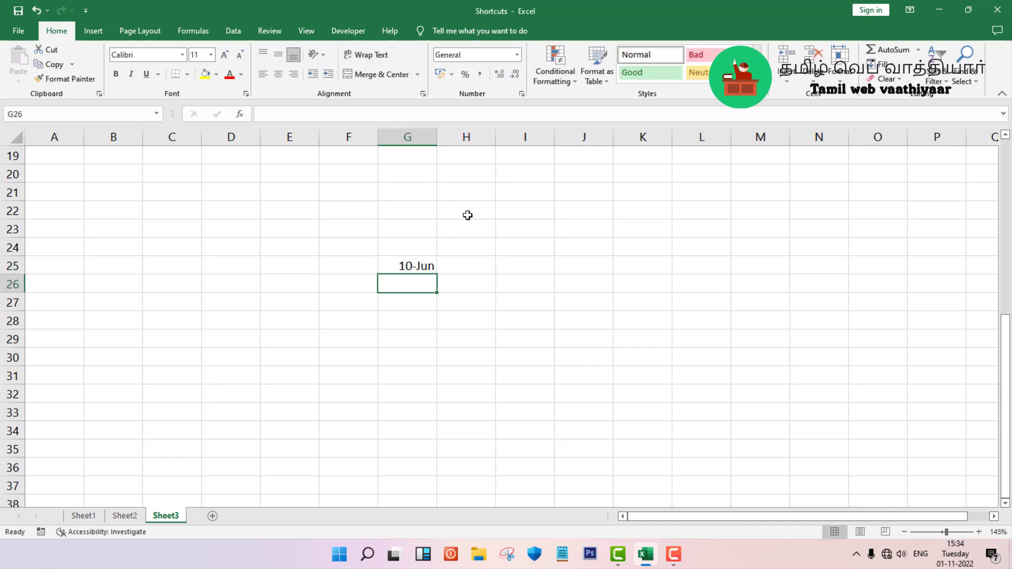
# Format G25 as 10-Jun-22 with Ctrl+Shift+#, then return to Sheet1
pyautogui.click(411, 266)
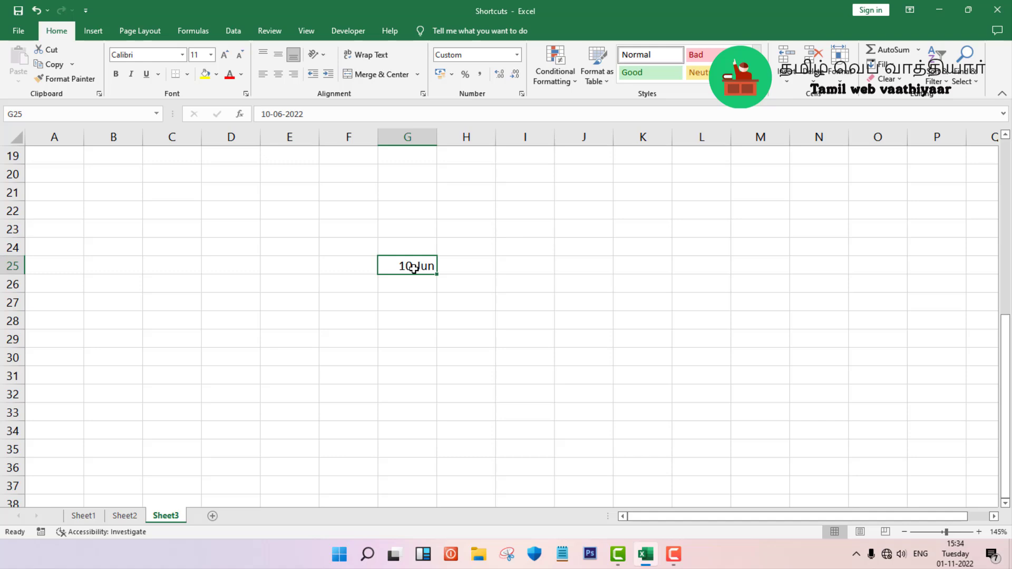
pyautogui.hotkey('ctrl', 'shift', '3')
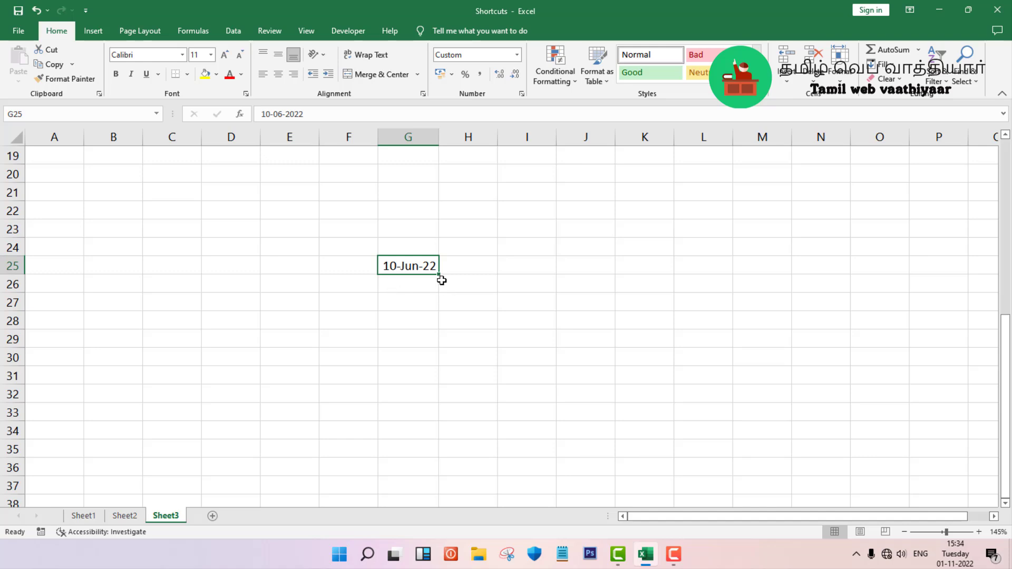
pyautogui.click(83, 515)
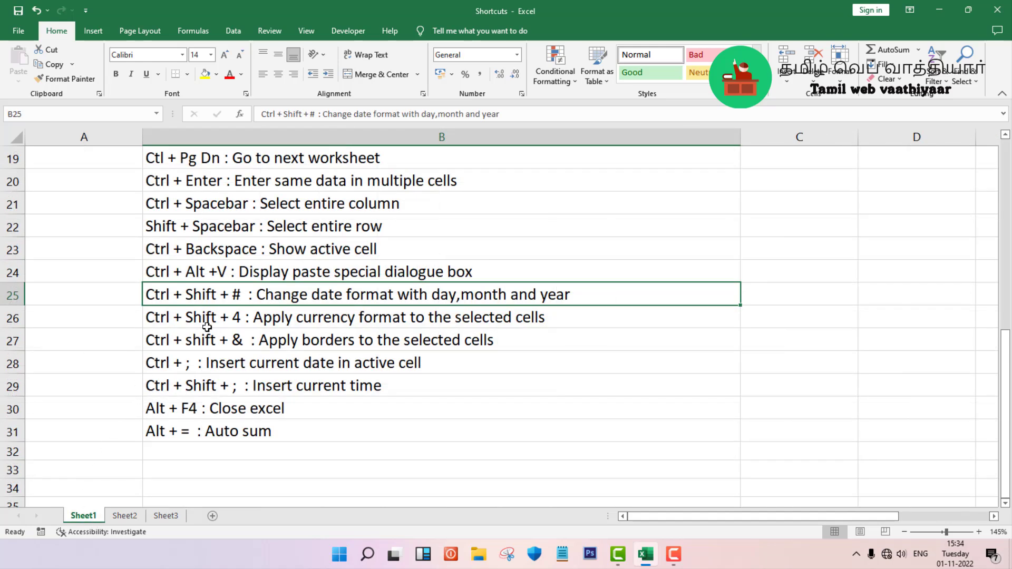
# From the currency entry in B26, enter 123 in Sheet2 cell F11
pyautogui.click(206, 327)
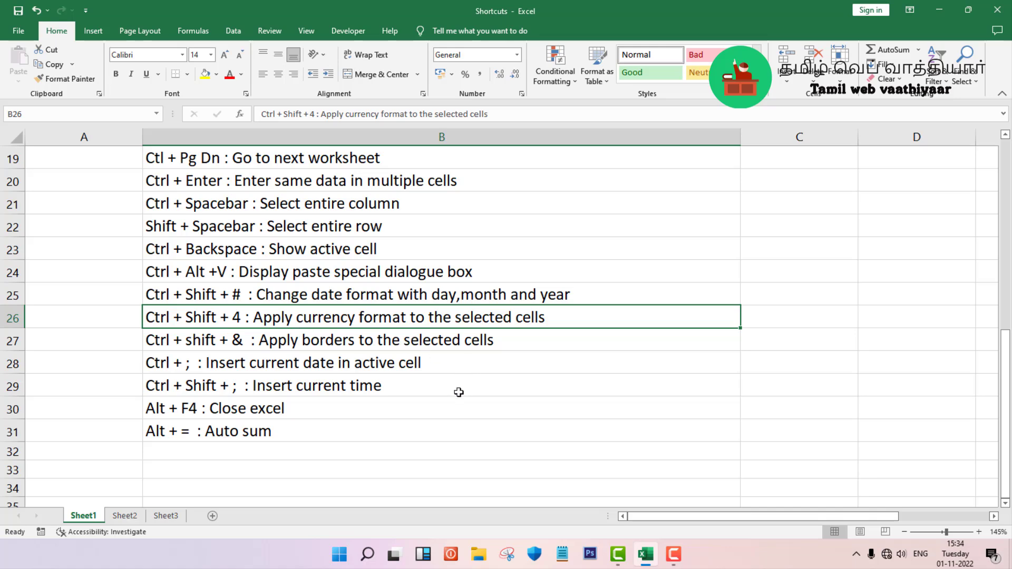
pyautogui.click(124, 516)
pyautogui.click(364, 342)
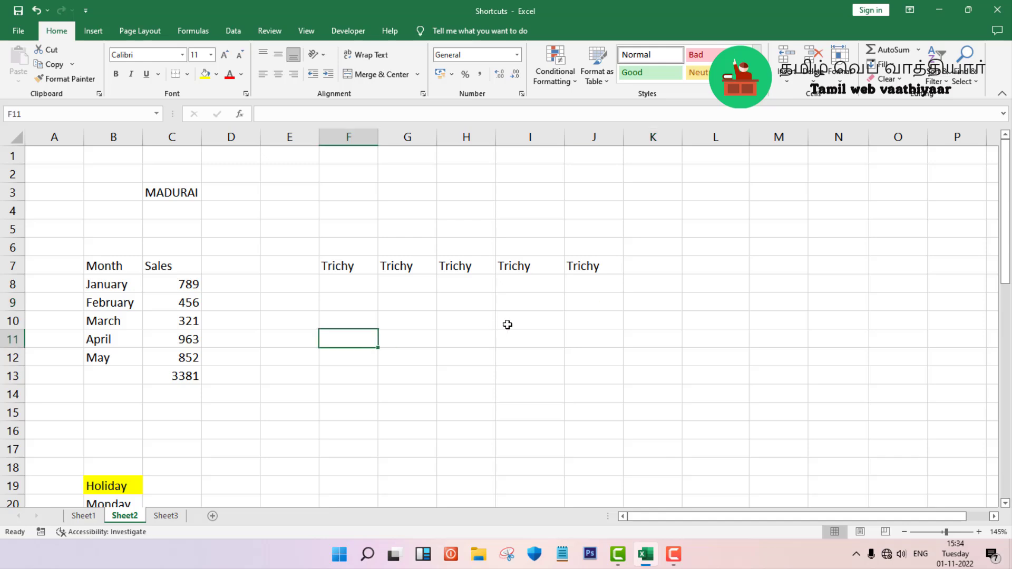
pyautogui.write('123')
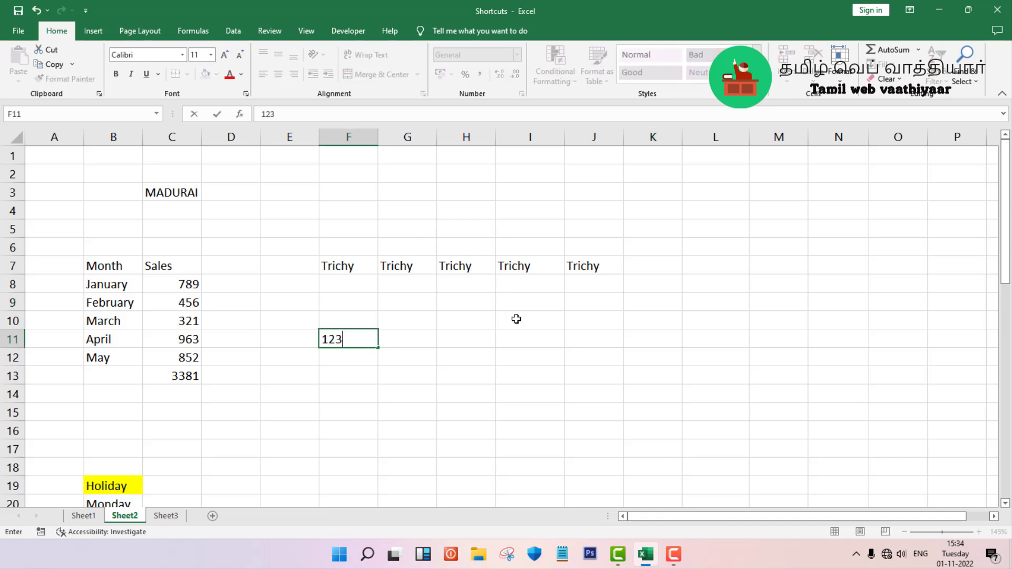
pyautogui.press('Return')
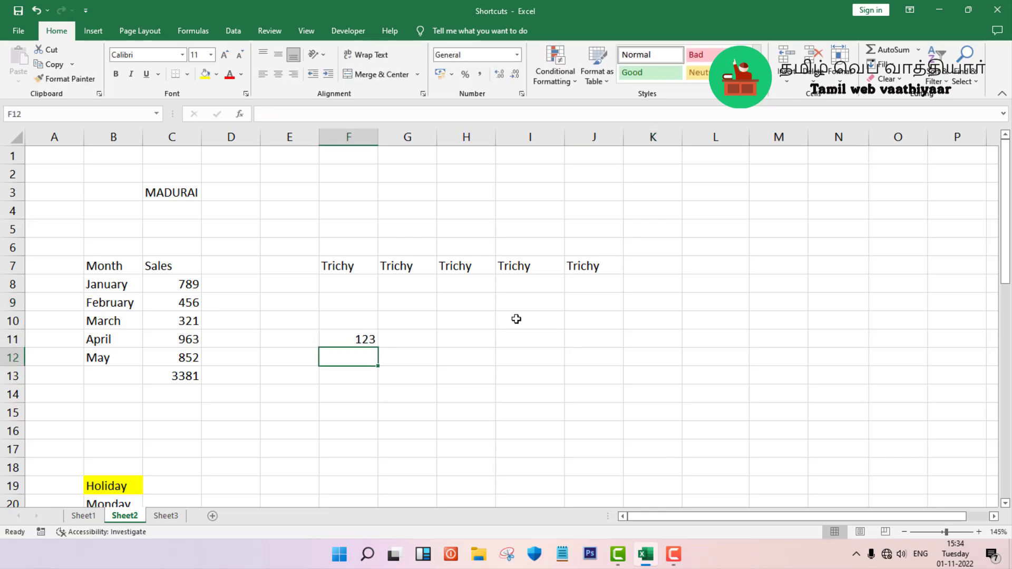
# Format F11 as currency, ₹ 123.00, with Ctrl+Shift+4, then return to Sheet1
pyautogui.click(363, 339)
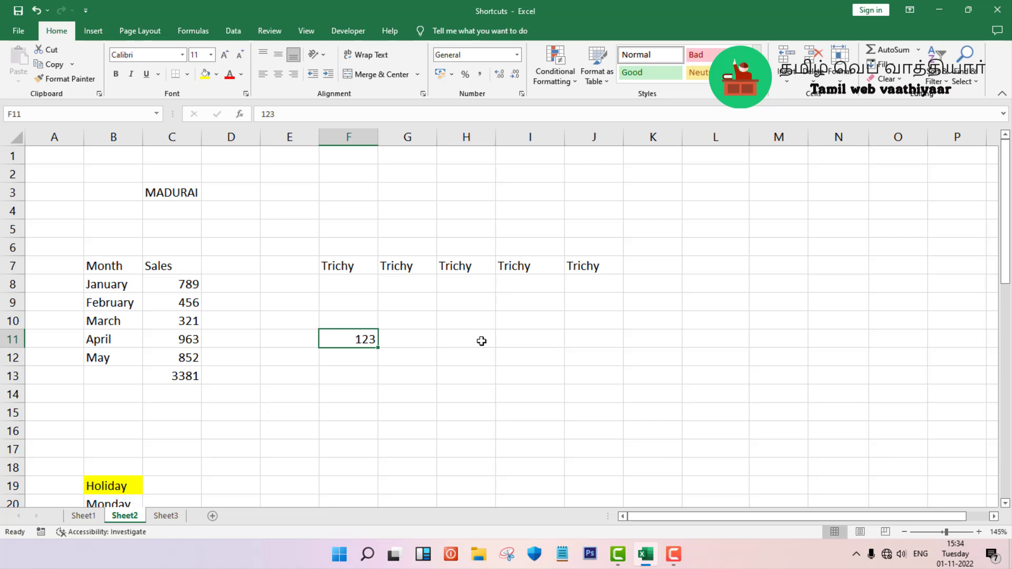
pyautogui.hotkey('ctrl', 'shift', '4')
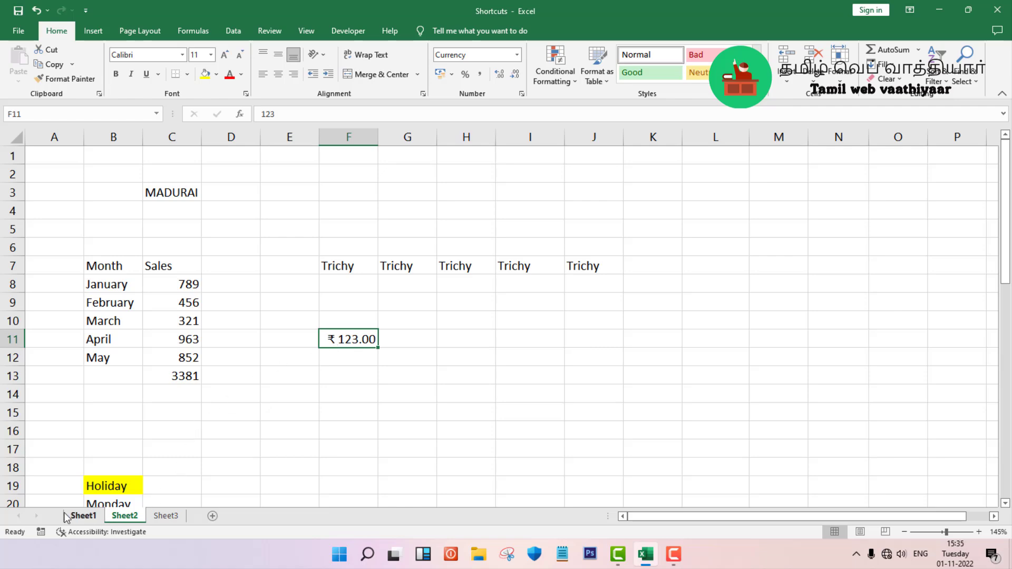
pyautogui.click(80, 518)
pyautogui.scroll(-1, 438, 390)
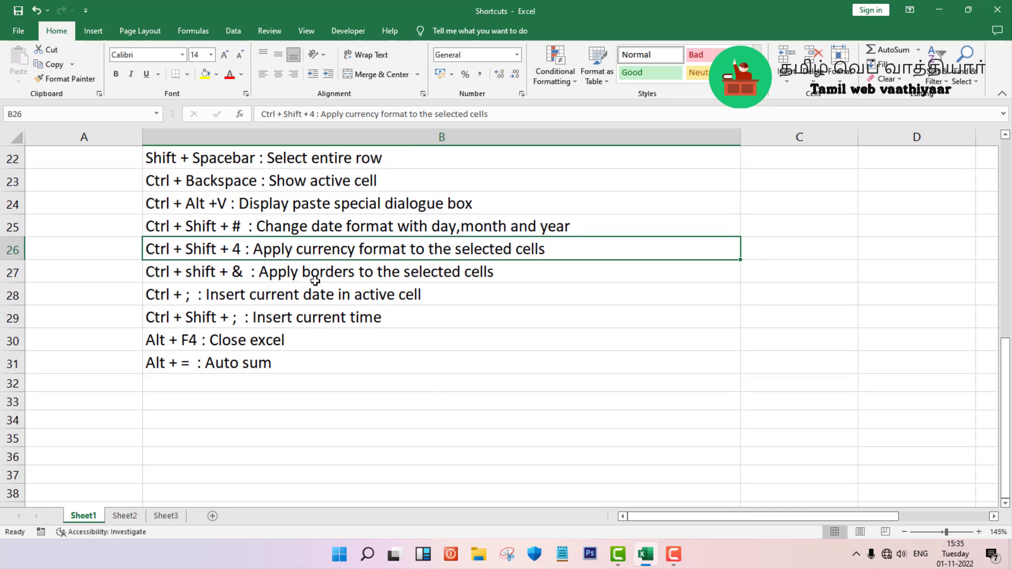
# Give Sheet3's H24:M32 an outline border with Ctrl+Shift+&, then go to Sheet1's row 28
pyautogui.click(319, 273)
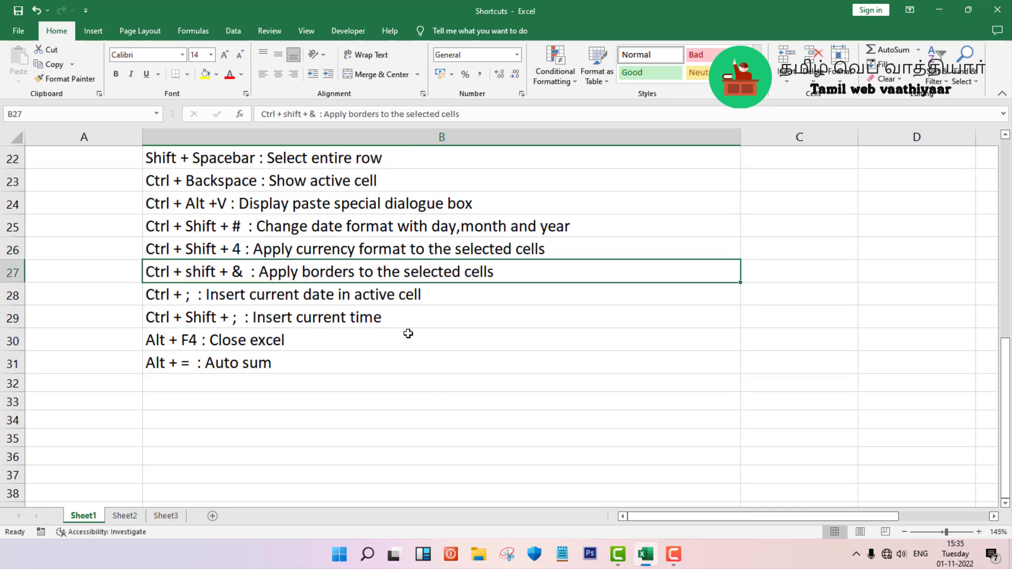
pyautogui.click(165, 515)
pyautogui.moveTo(492, 251); pyautogui.dragTo(773, 393)
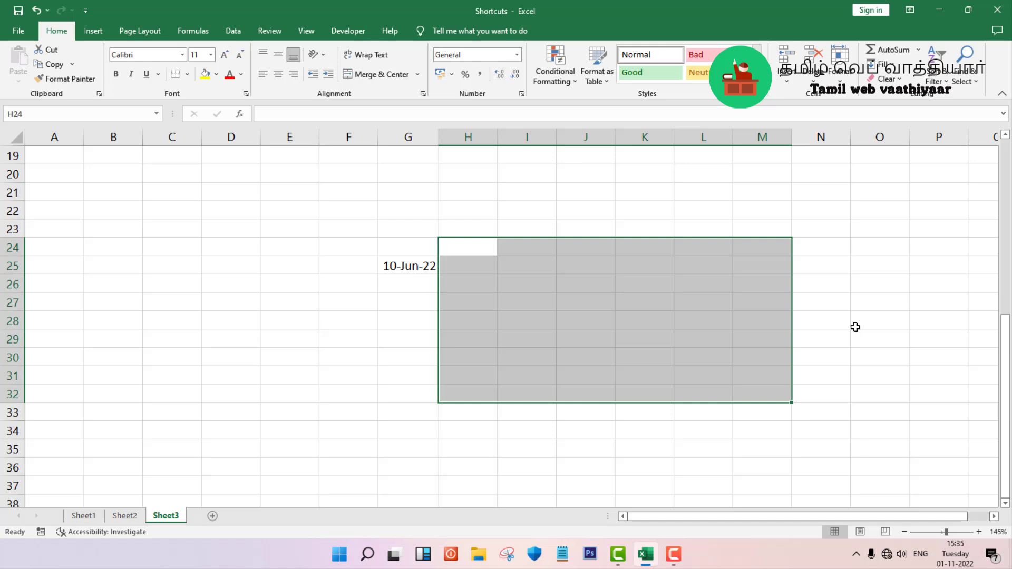
pyautogui.click(862, 330)
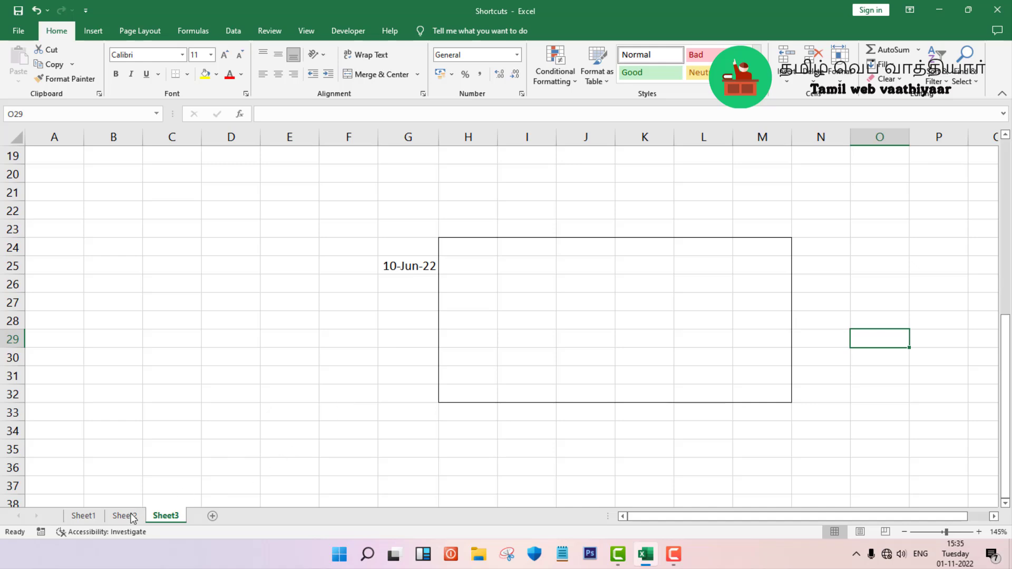
pyautogui.click(91, 519)
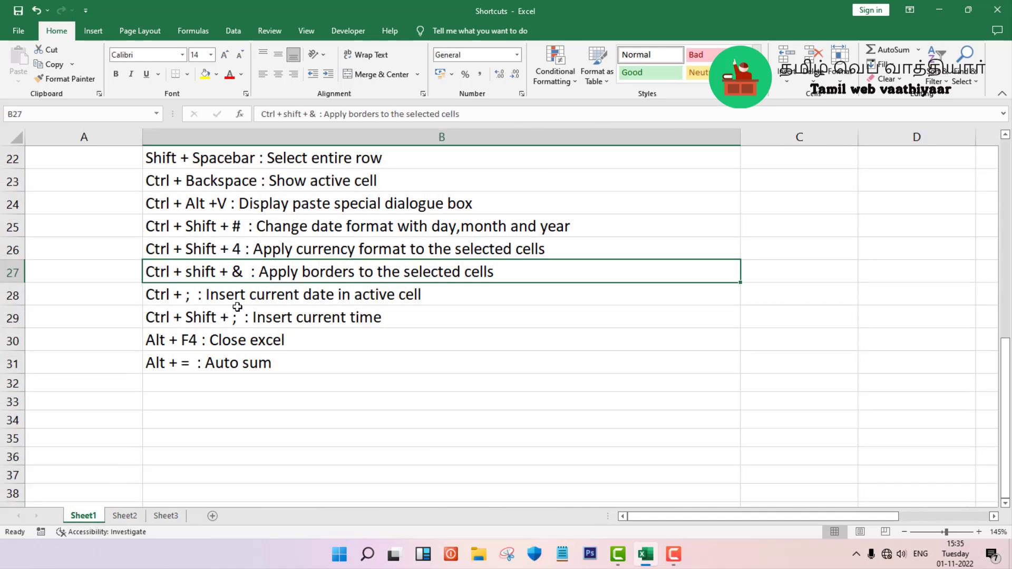
pyautogui.click(241, 297)
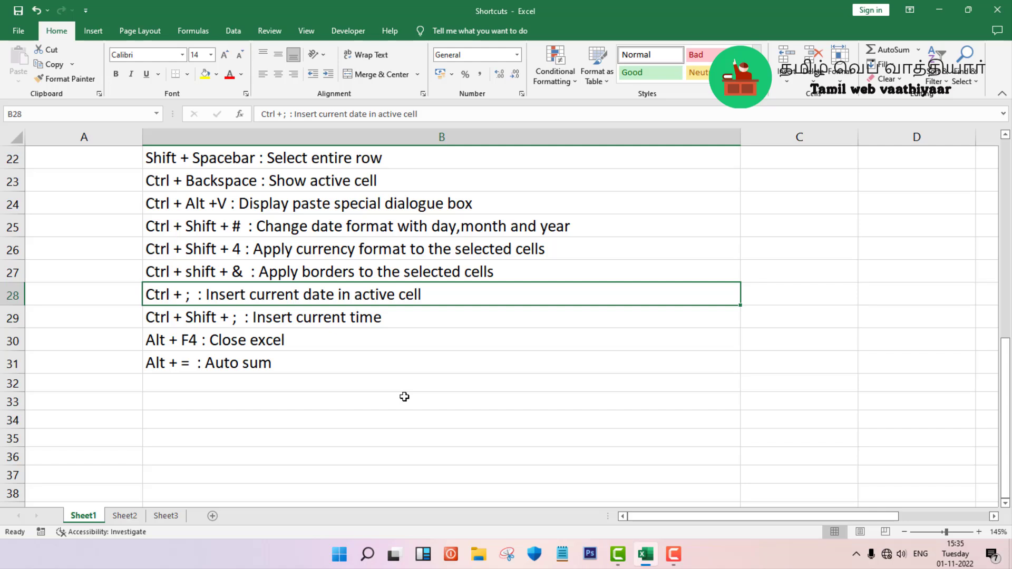
# Insert today's date 01-11-2022 into Sheet3 cell D27 with Ctrl+;
pyautogui.click(165, 516)
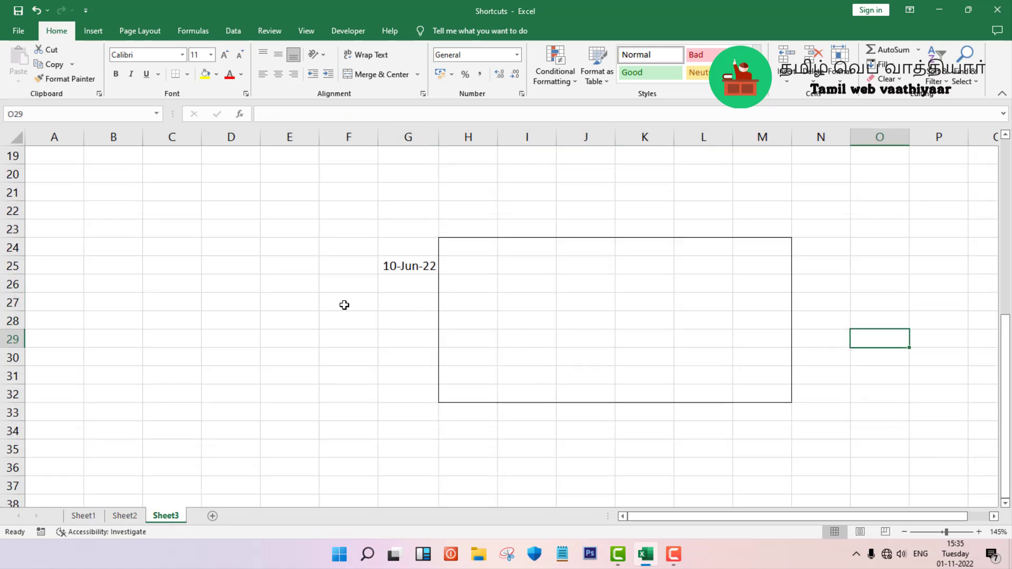
pyautogui.click(216, 305)
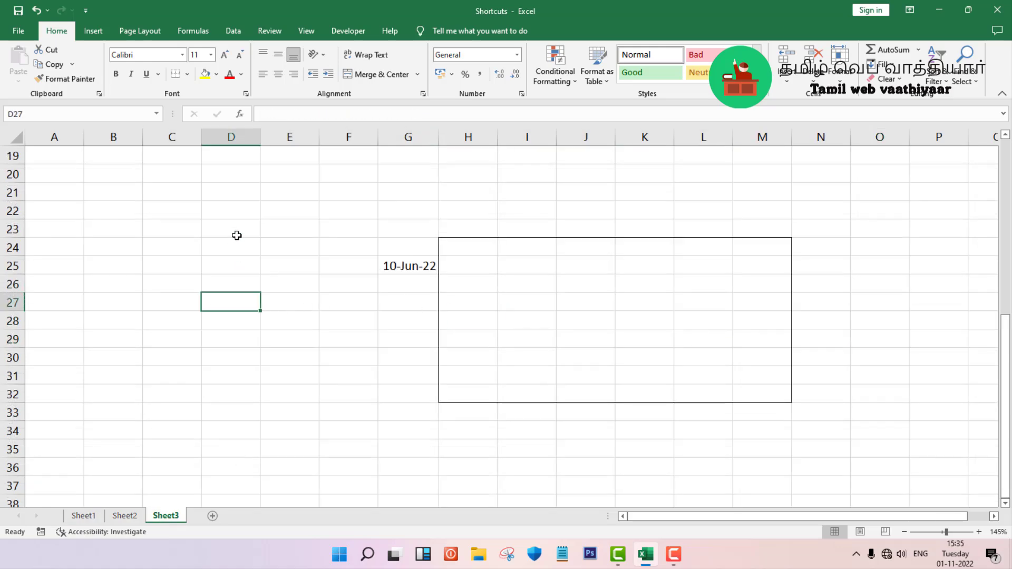
pyautogui.hotkey('ctrl', ';')
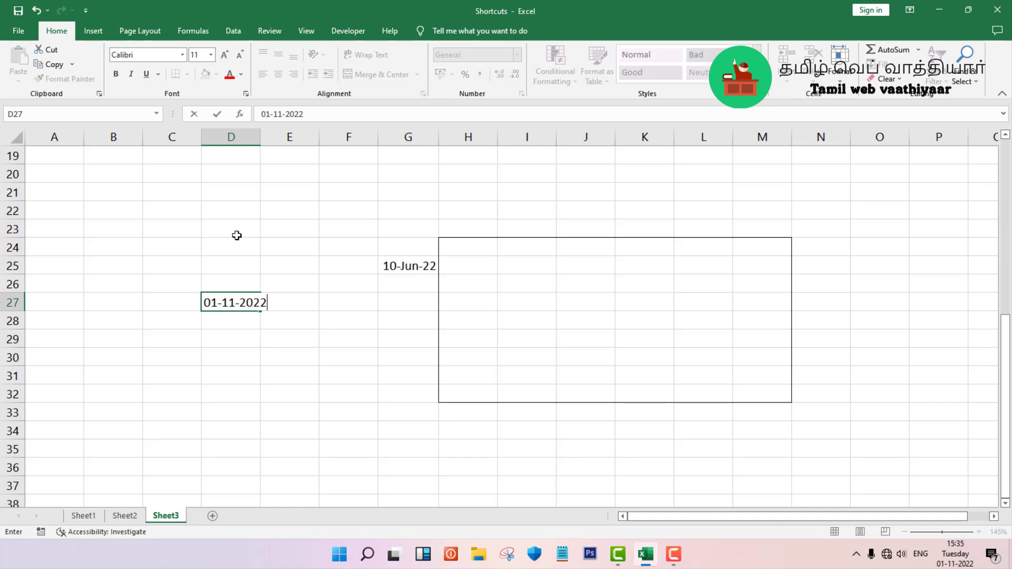
pyautogui.press('Return')
pyautogui.click(236, 302)
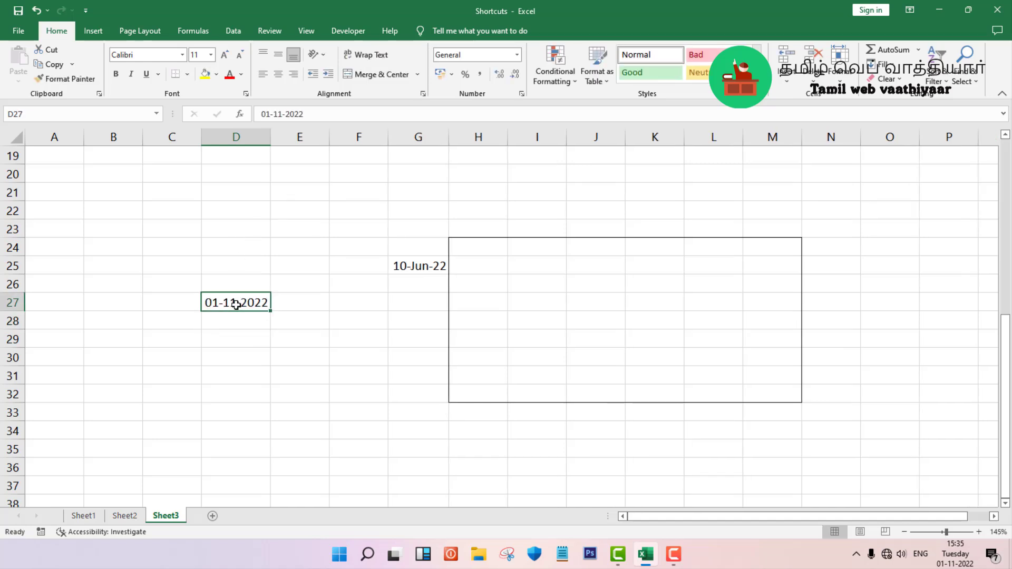
pyautogui.click(91, 518)
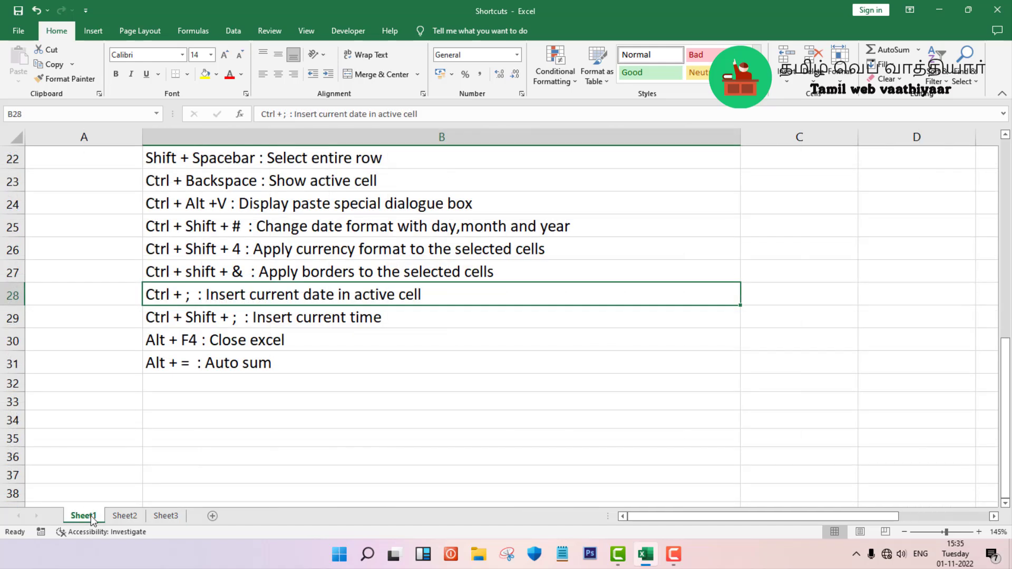
# Insert the current time 15:36 into Sheet2 cell H10 with Ctrl+Shift+;
pyautogui.click(266, 320)
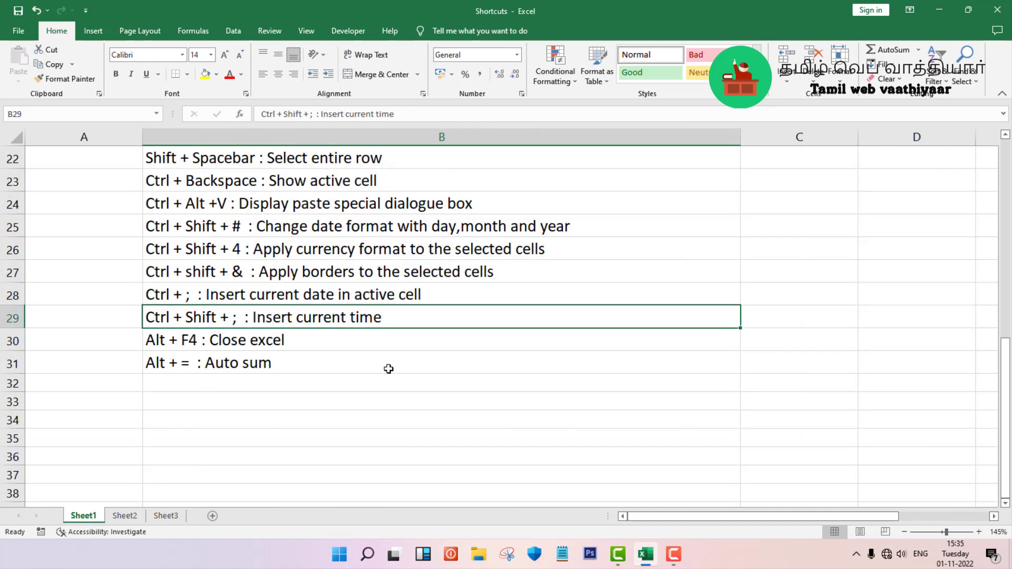
pyautogui.click(126, 517)
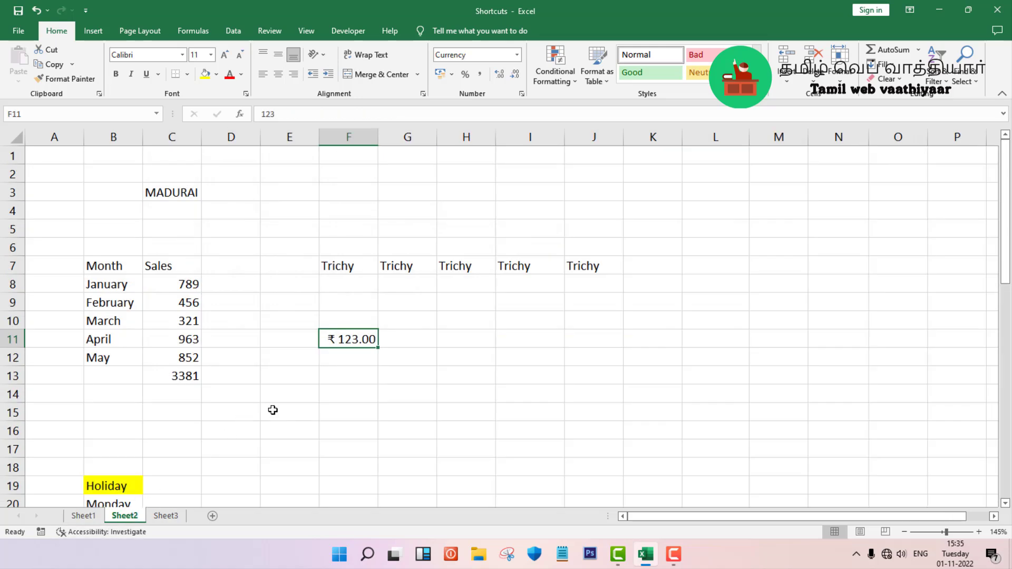
pyautogui.click(474, 328)
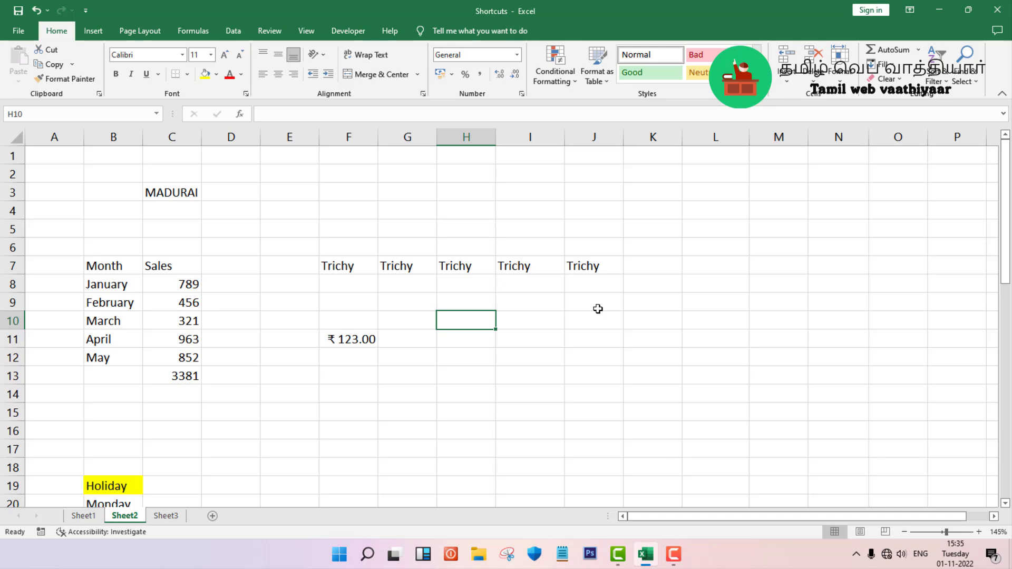
pyautogui.hotkey('ctrl', 'shift', ';')
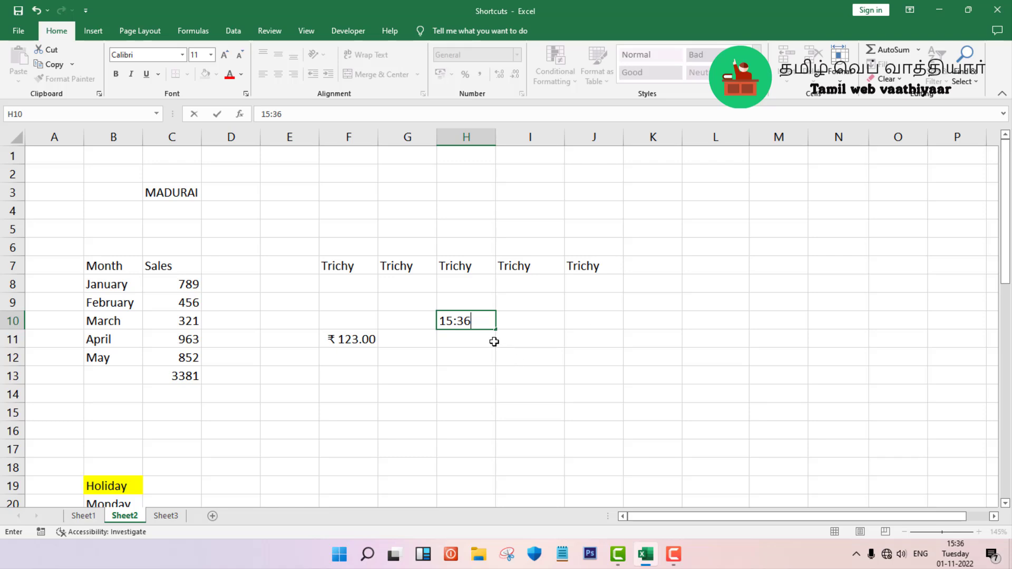
pyautogui.press('Return')
pyautogui.click(496, 322)
pyautogui.click(488, 326)
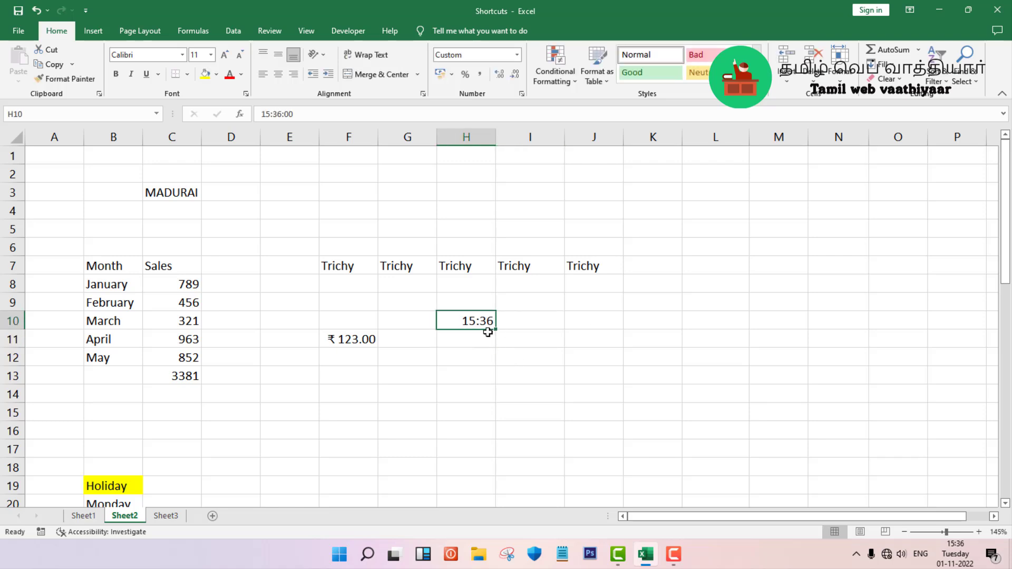
pyautogui.click(80, 516)
pyautogui.click(285, 345)
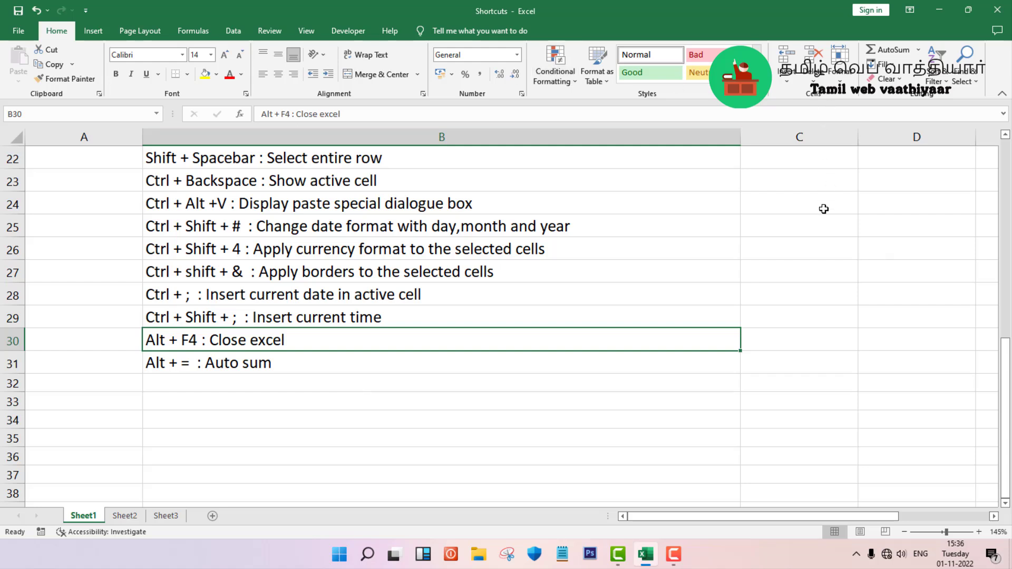
pyautogui.press('alt')
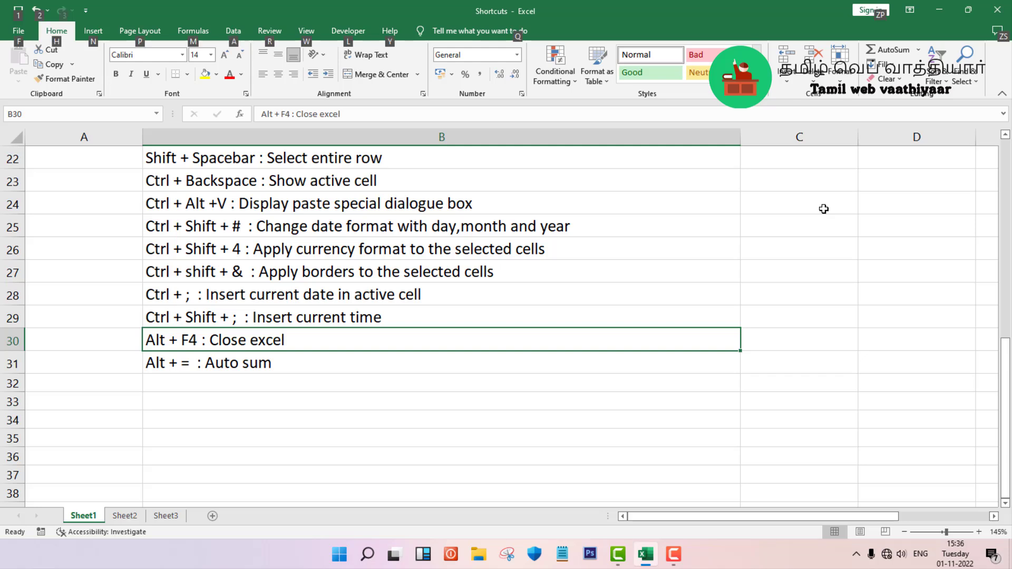
pyautogui.hotkey('alt', 'F4')
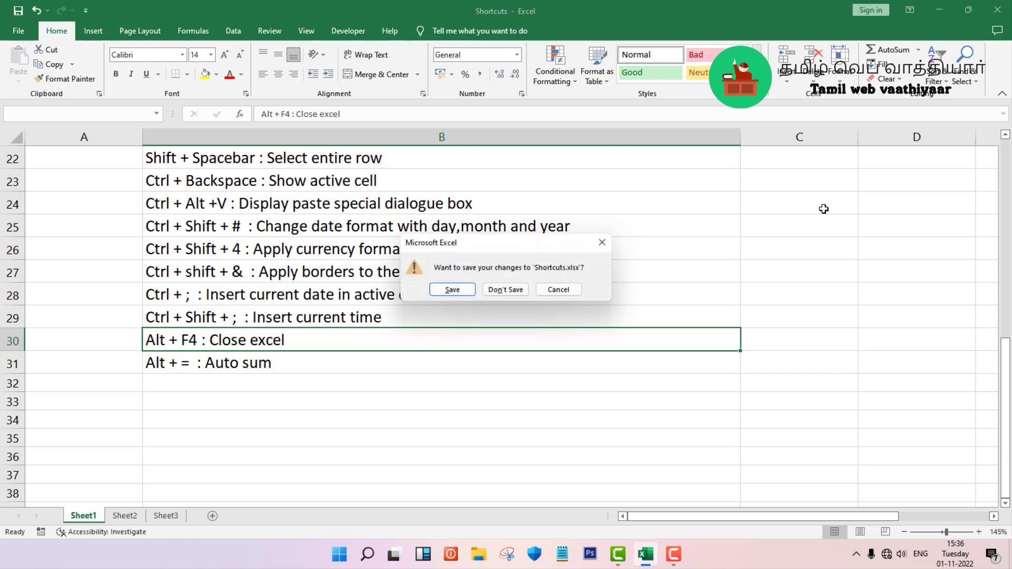
pyautogui.moveTo(556, 247); pyautogui.dragTo(657, 218)
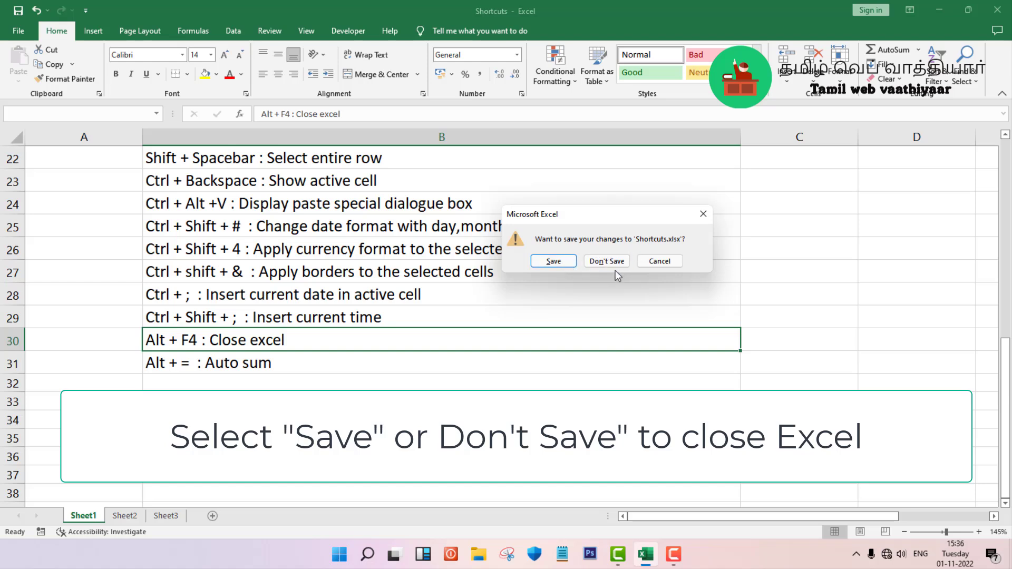
pyautogui.click(658, 261)
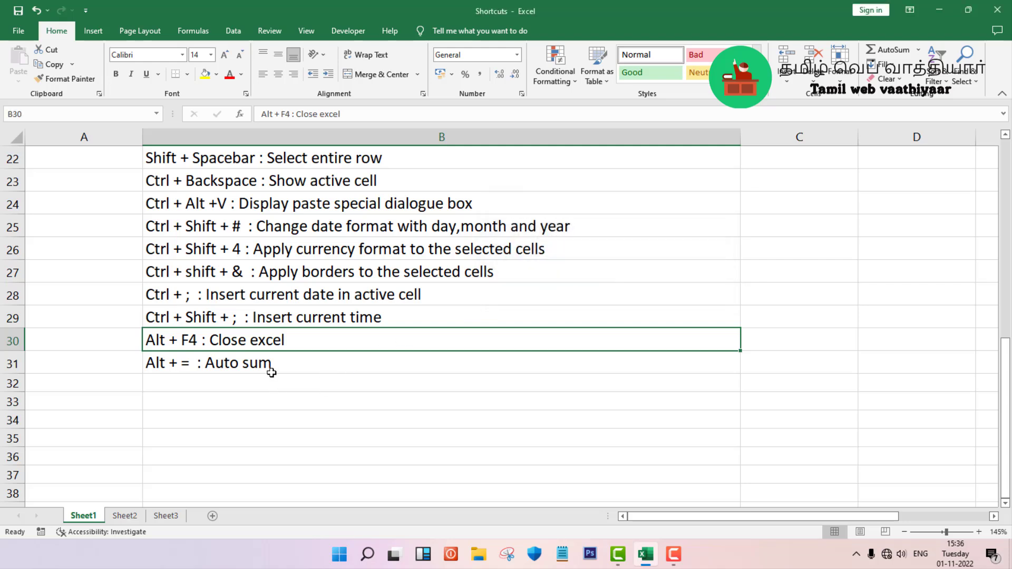
pyautogui.click(272, 369)
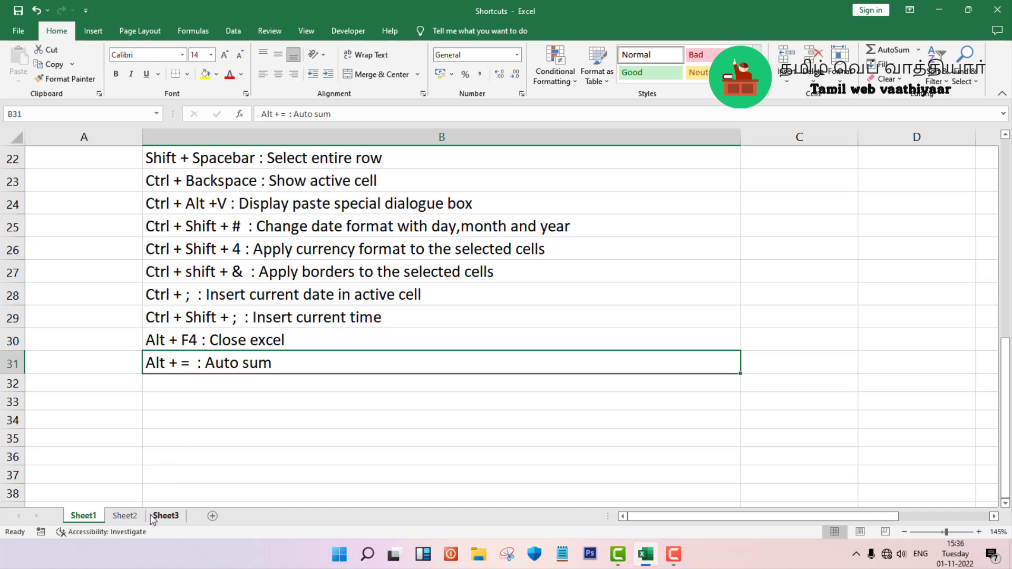
# Delete Sheet2's C13 total and rebuild it with Alt+= as =SUM(C8:C12), giving 3381
pyautogui.click(125, 515)
pyautogui.click(188, 377)
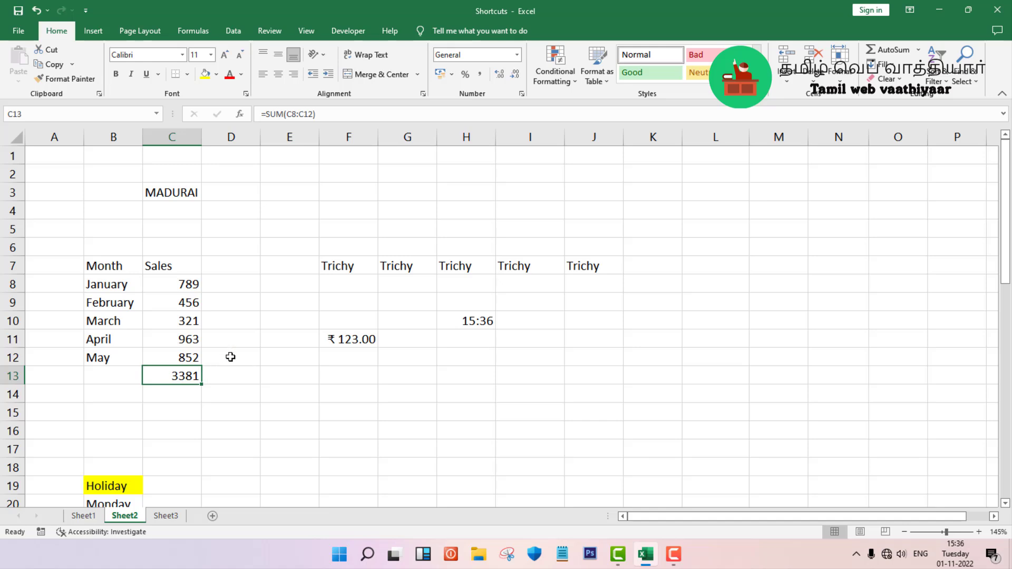
pyautogui.press('Delete')
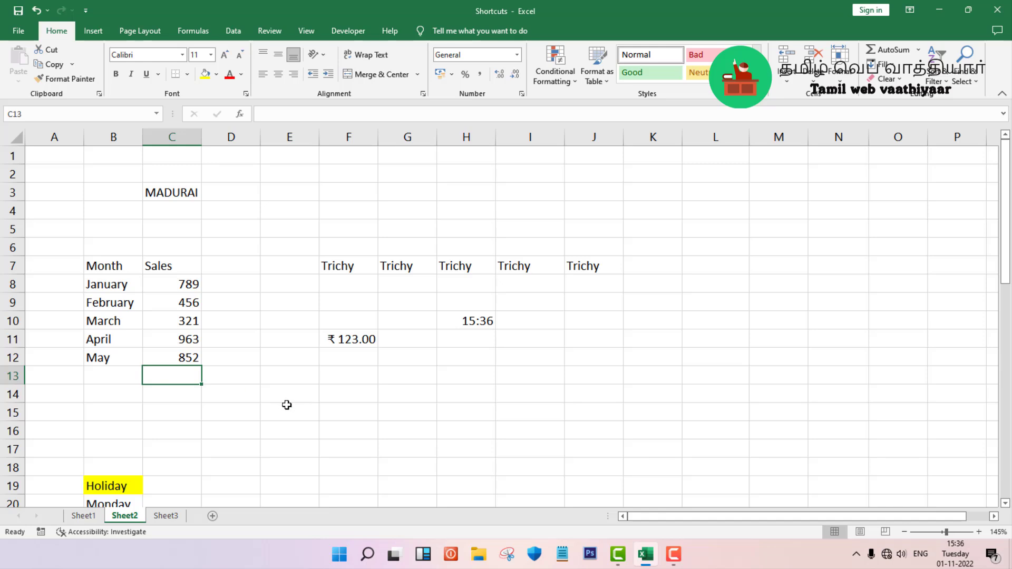
pyautogui.press('alt')
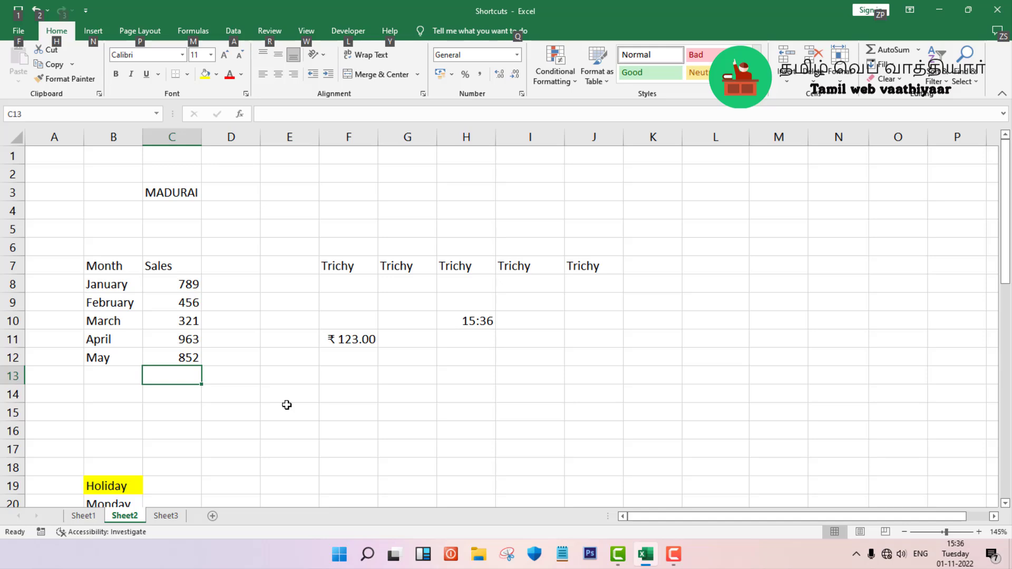
pyautogui.hotkey('alt', '=')
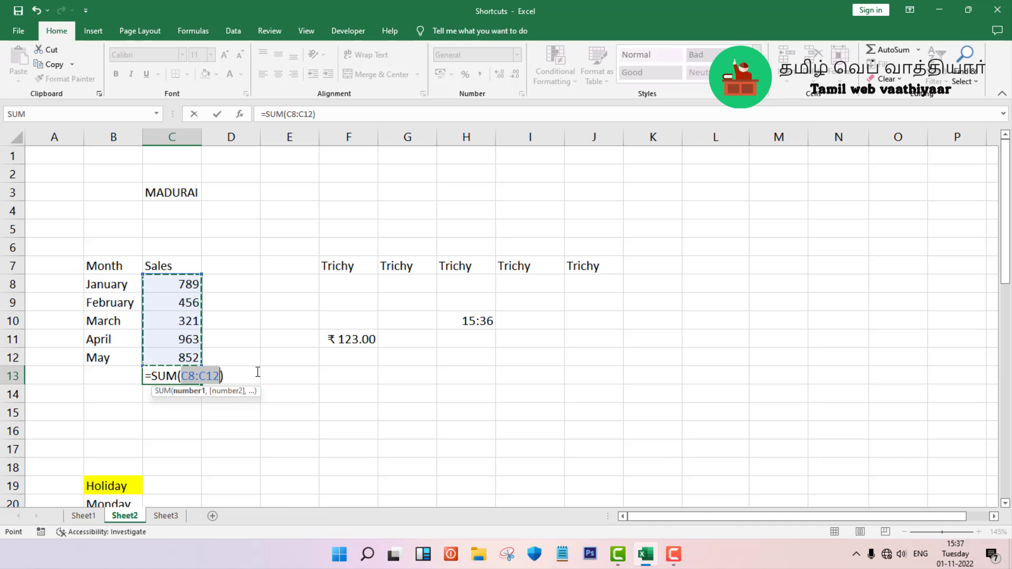
pyautogui.press('Return')
pyautogui.click(192, 377)
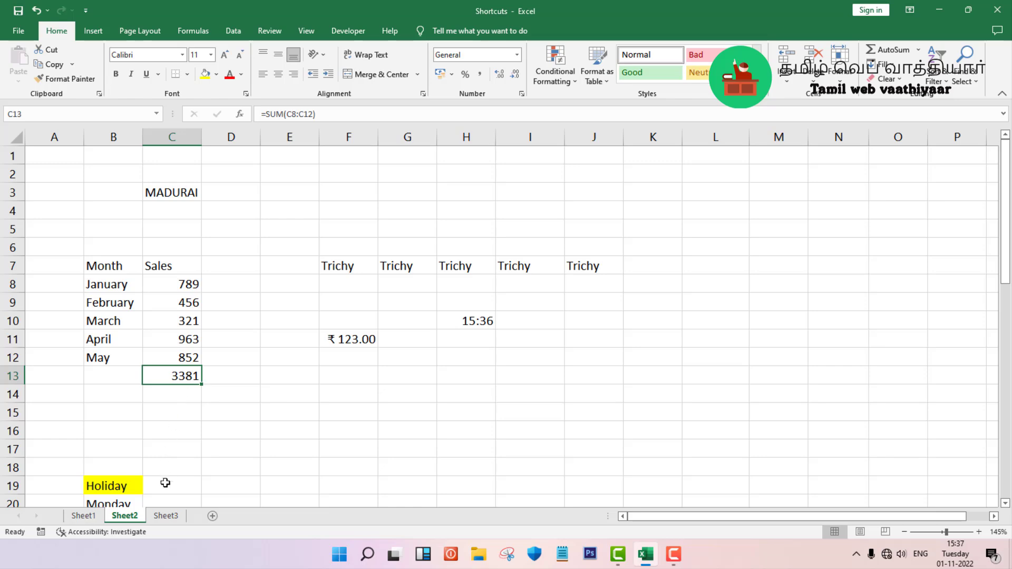
pyautogui.click(95, 519)
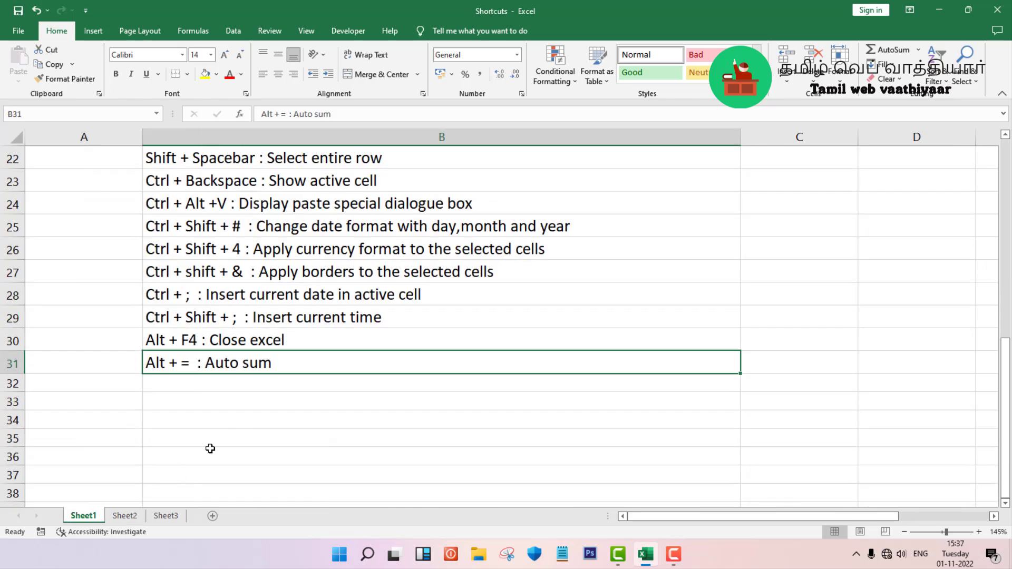
pyautogui.scroll(5, 211, 448)
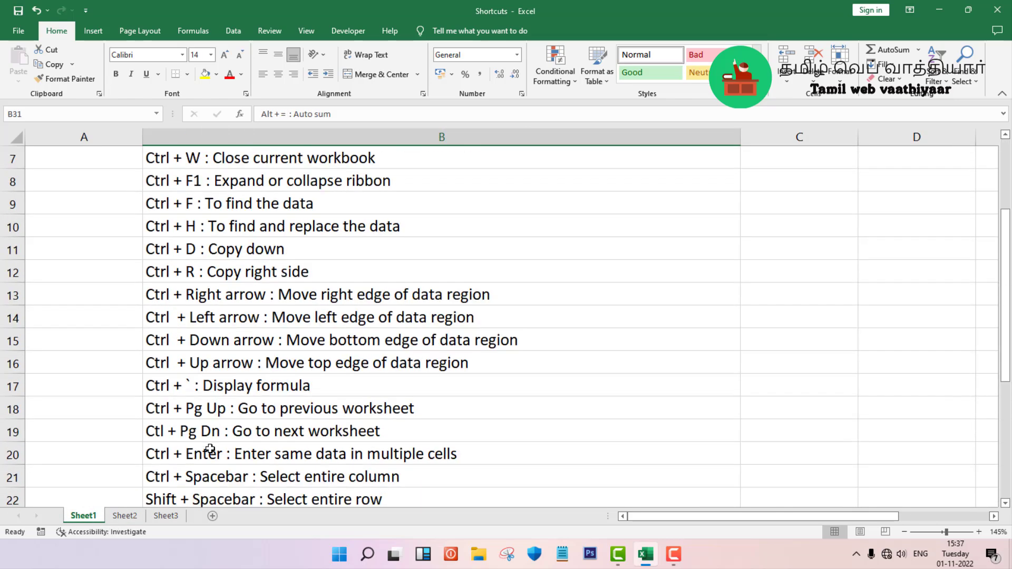